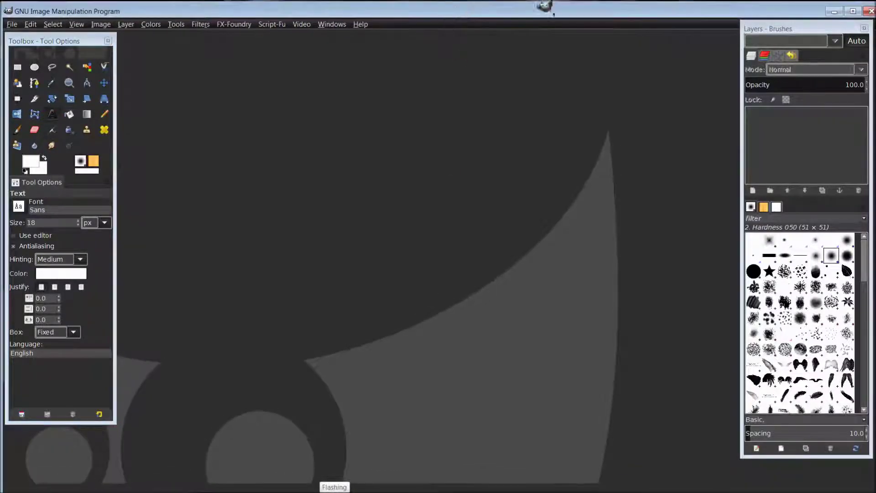
- Open flame example image.jpg from the recently used files and view it at 200%
click(852, 11)
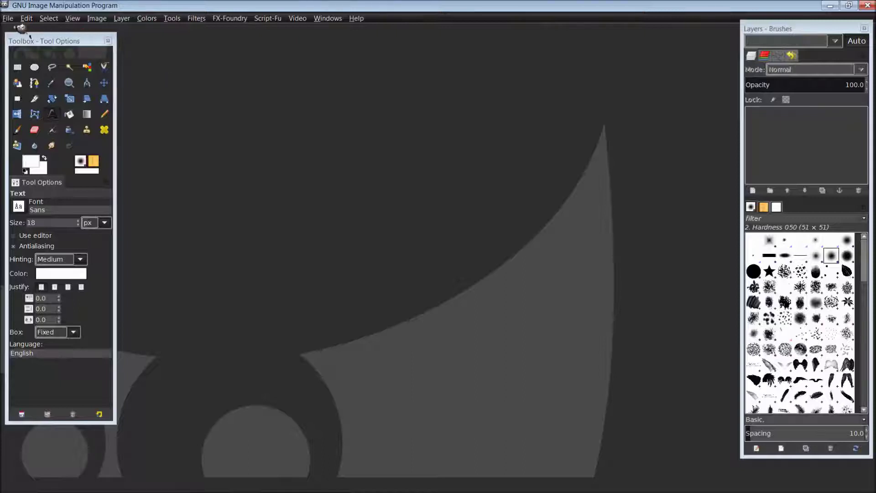
click(10, 20)
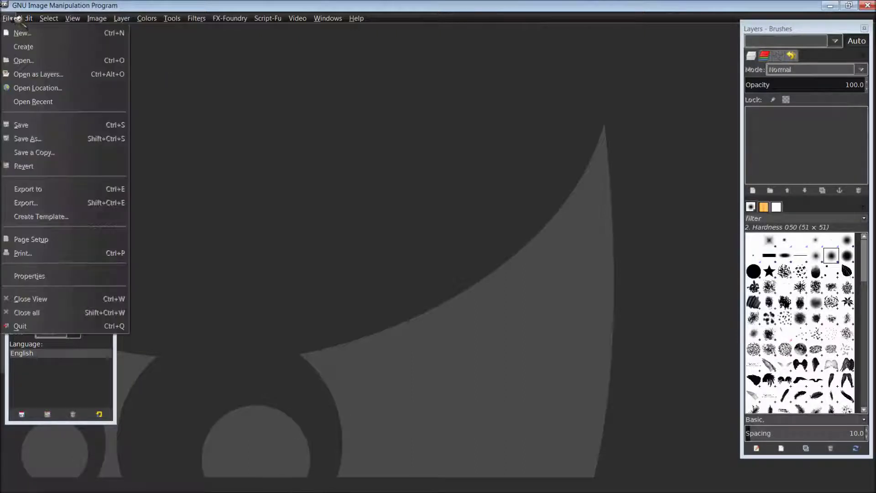
click(33, 60)
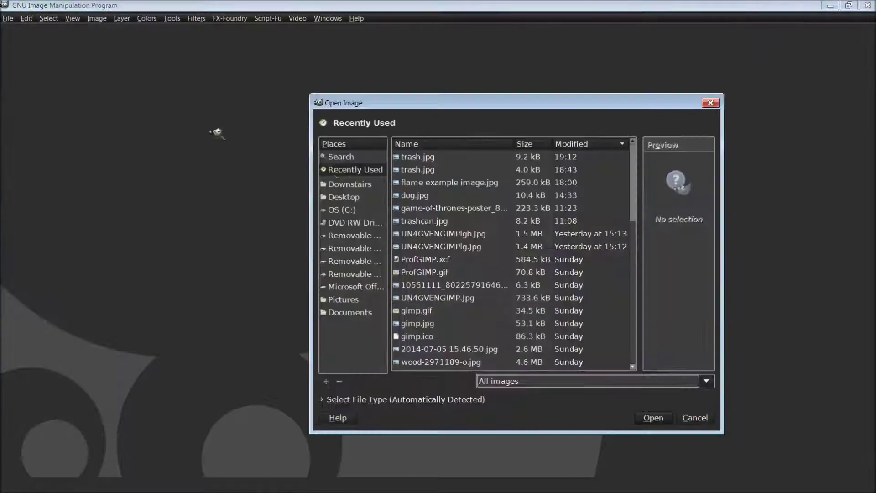
click(465, 182)
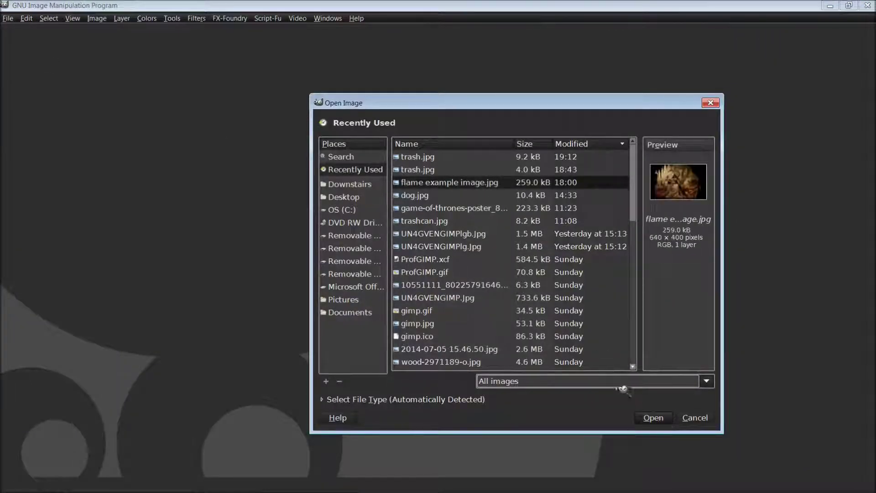
click(666, 420)
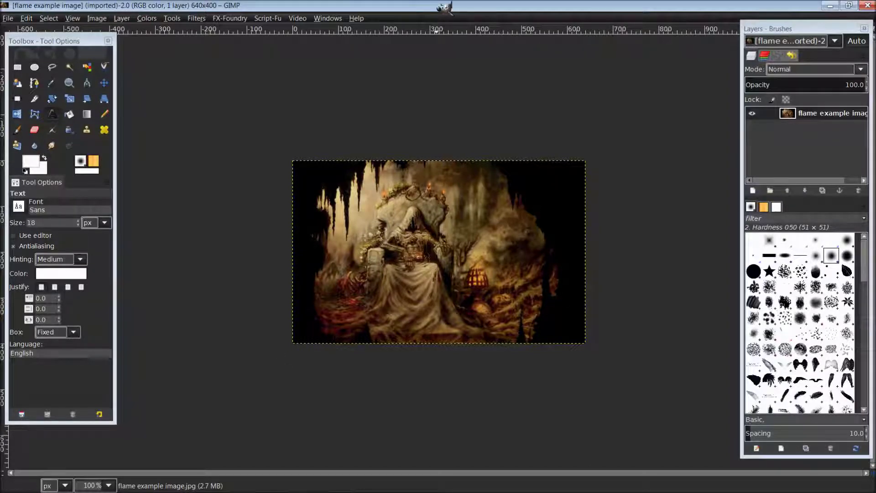
key(2)
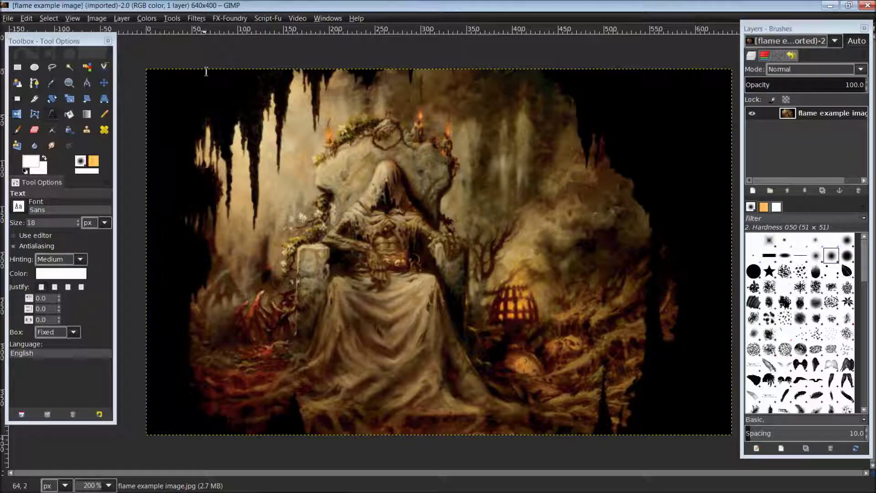
click(17, 67)
drag(632, 105, 721, 190)
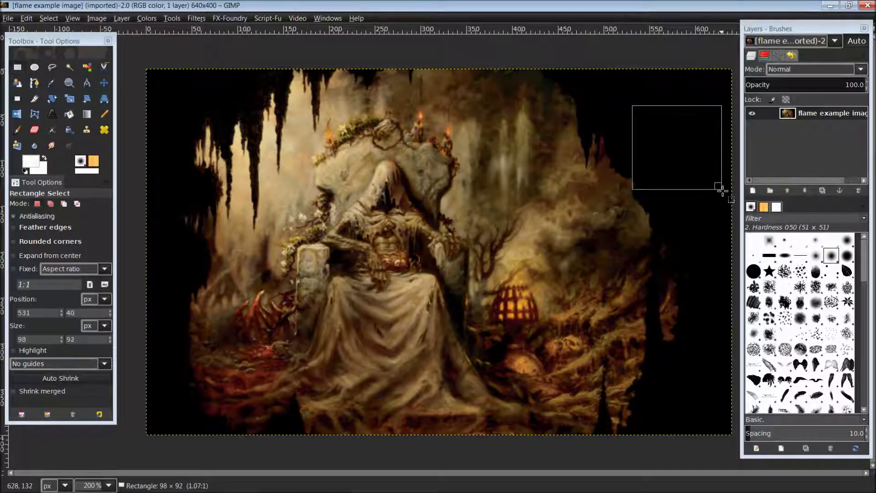
click(625, 56)
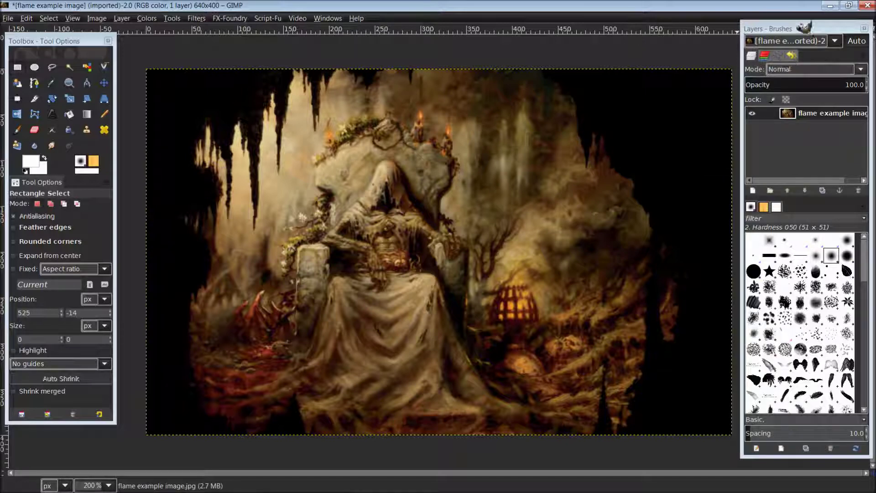
- Duplicate the flame example image layer
mouse_move(804, 27)
mouse_down()
mouse_move(812, 38)
mouse_move(797, 37)
mouse_up()
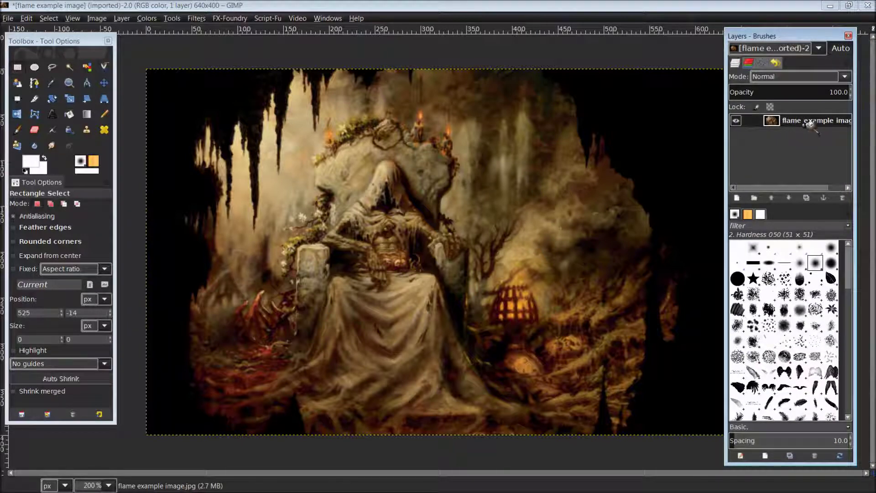
click(815, 198)
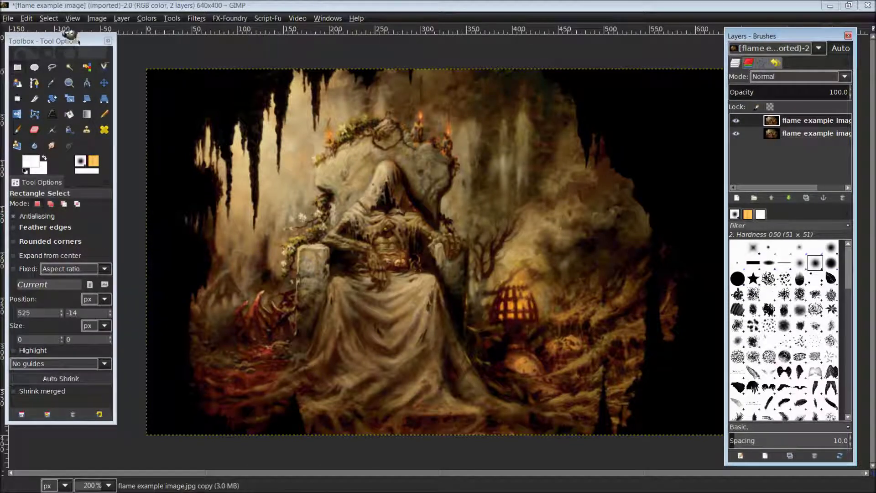
- Draw a text box about 127 × 76 px in the image's upper-right dark area, with Sans Bold at 25 px
drag(69, 41, 89, 38)
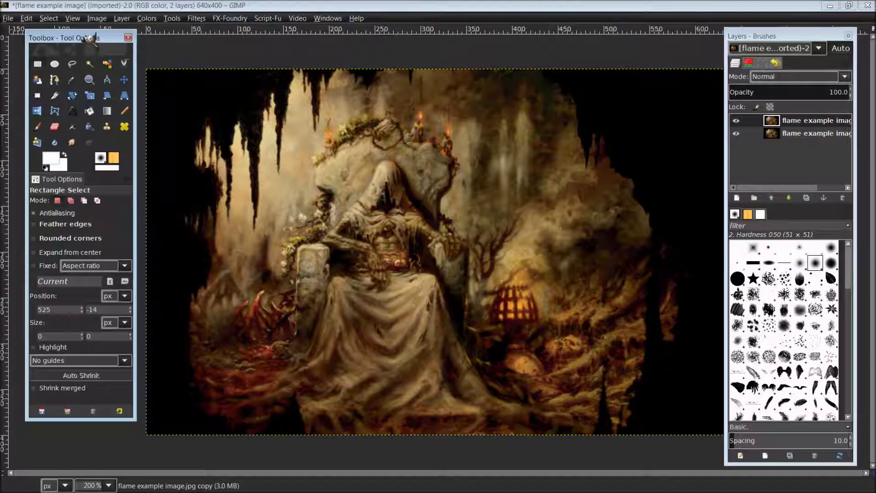
click(82, 111)
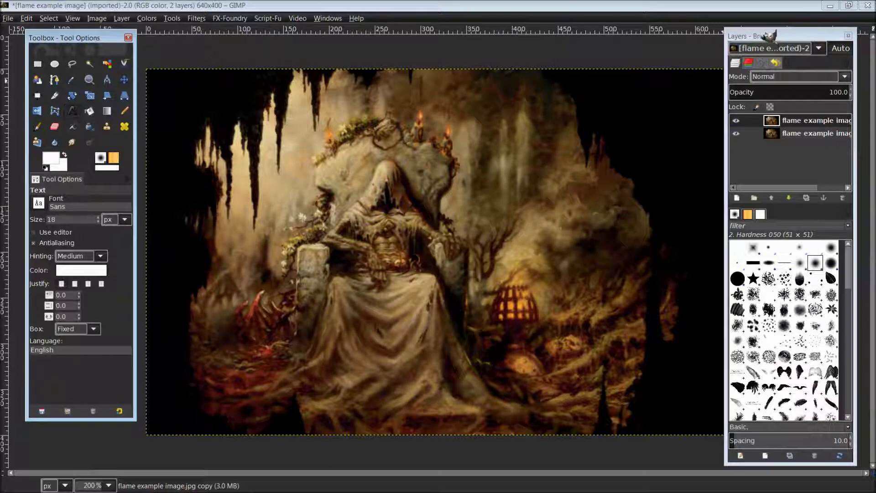
mouse_move(769, 35)
mouse_down()
mouse_move(833, 44)
mouse_move(822, 46)
mouse_up()
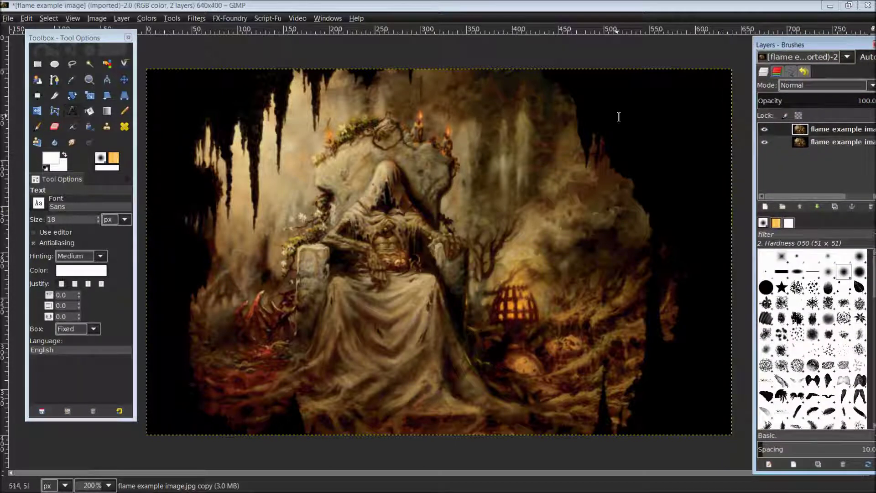
drag(602, 98, 717, 167)
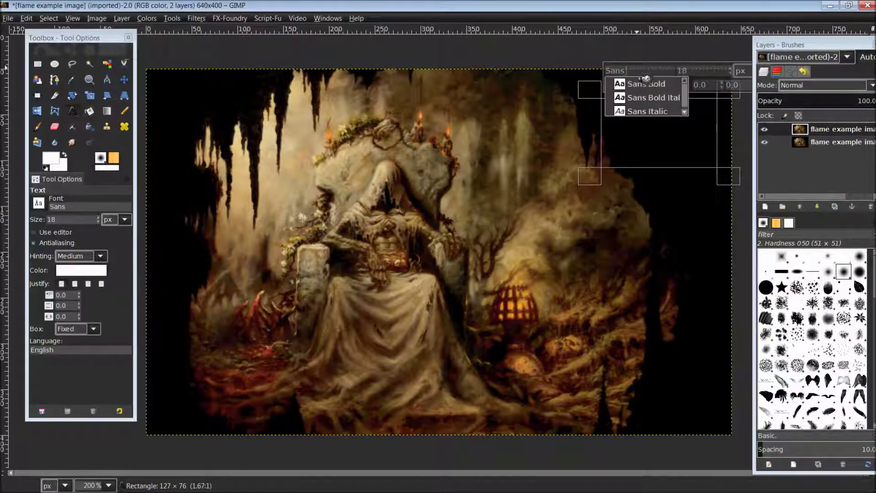
click(644, 85)
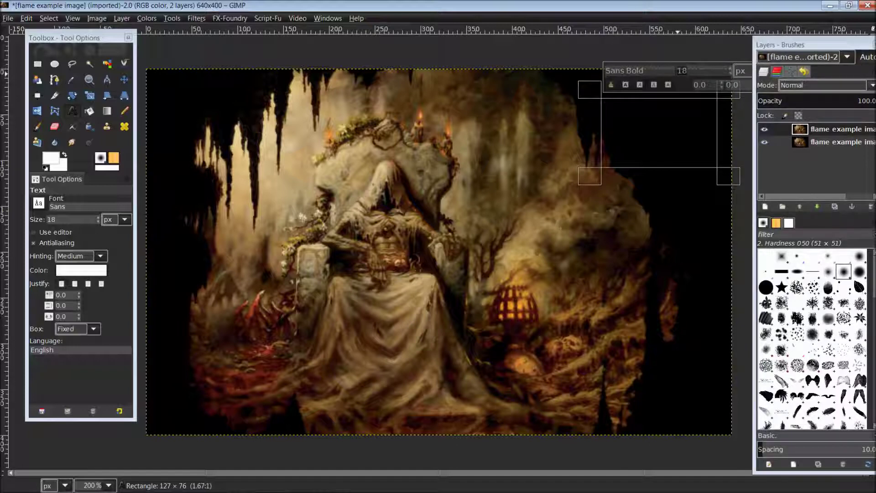
double_click(693, 73)
text(25)
- Set the text box's colour to red d21a1a
drag(783, 45, 257, 46)
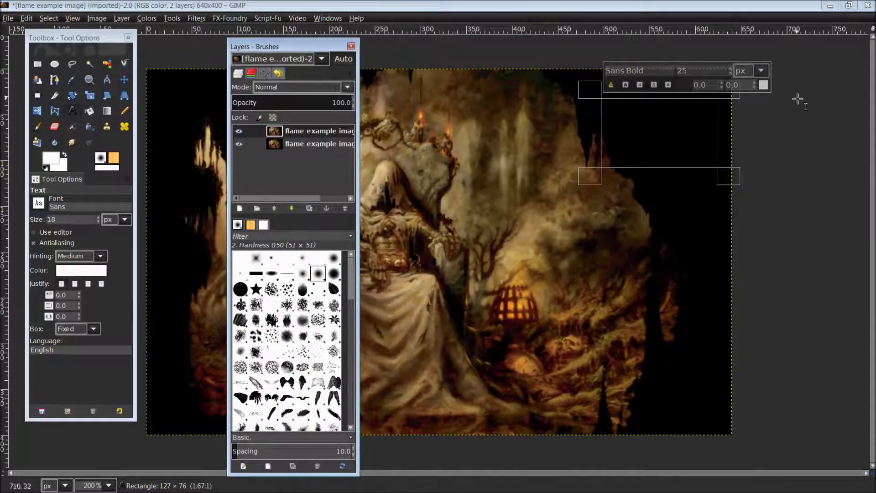
click(766, 86)
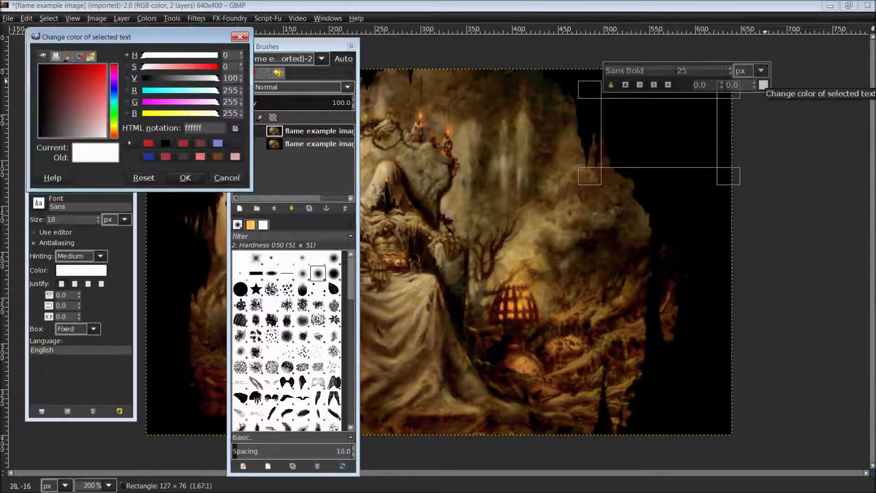
drag(179, 37, 564, 197)
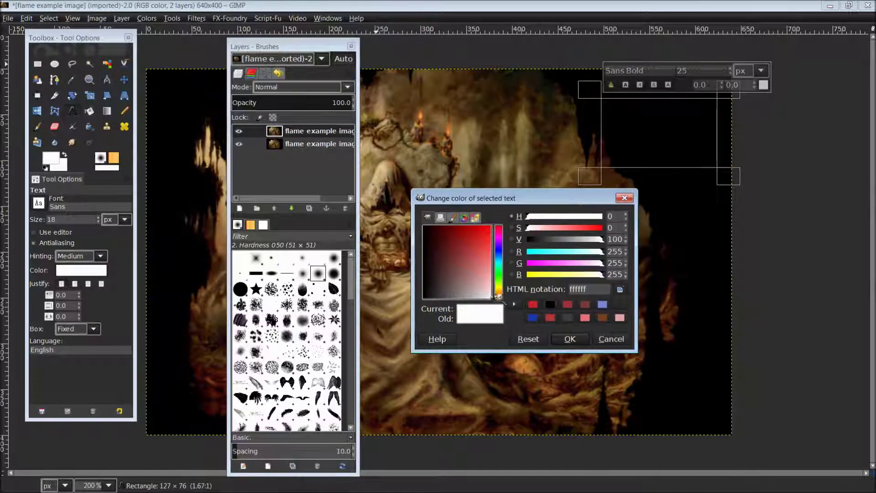
drag(485, 296, 479, 235)
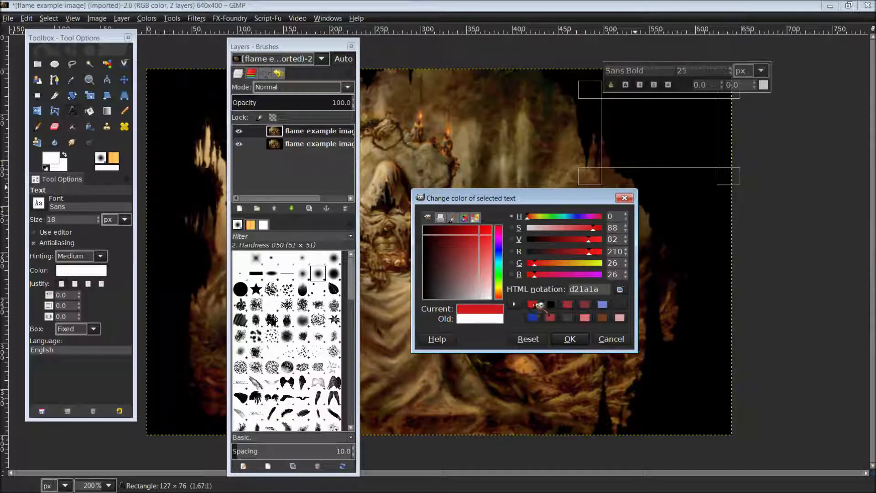
click(570, 339)
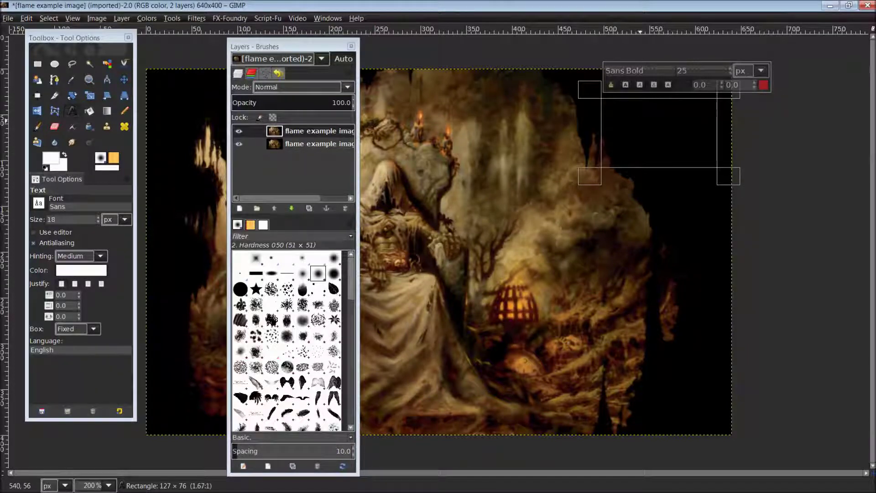
- Enter the text UN4GVEN and widen its text box to about 137 px so the word fits on one line
text(UN4GVEN)
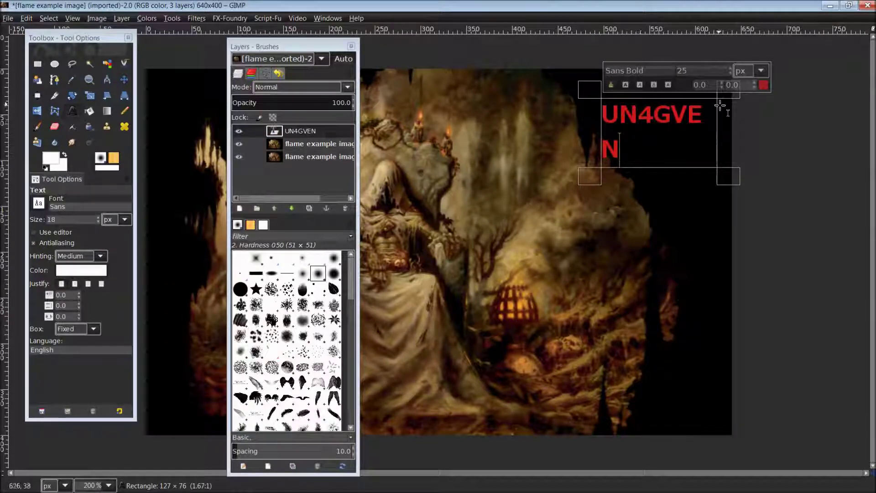
mouse_move(724, 151)
mouse_down()
mouse_move(727, 136)
mouse_move(740, 149)
mouse_up()
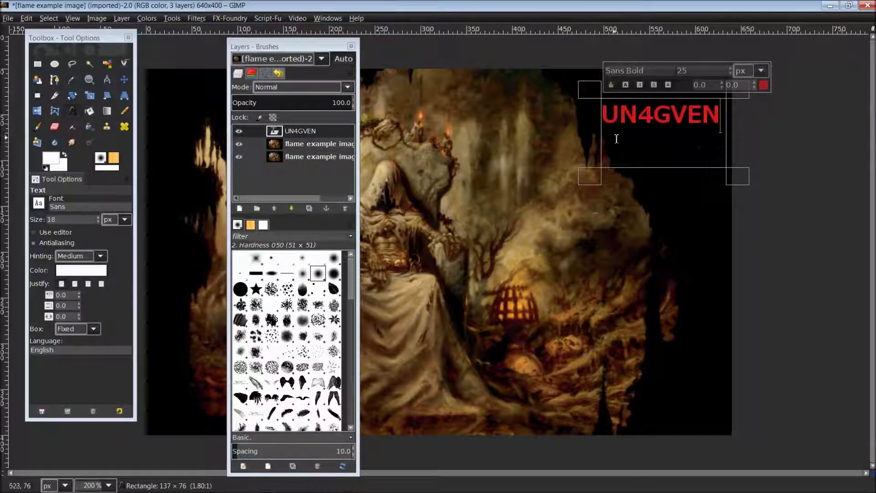
click(125, 80)
mouse_move(297, 47)
mouse_down()
mouse_move(739, 78)
mouse_move(781, 34)
mouse_move(799, 34)
mouse_up()
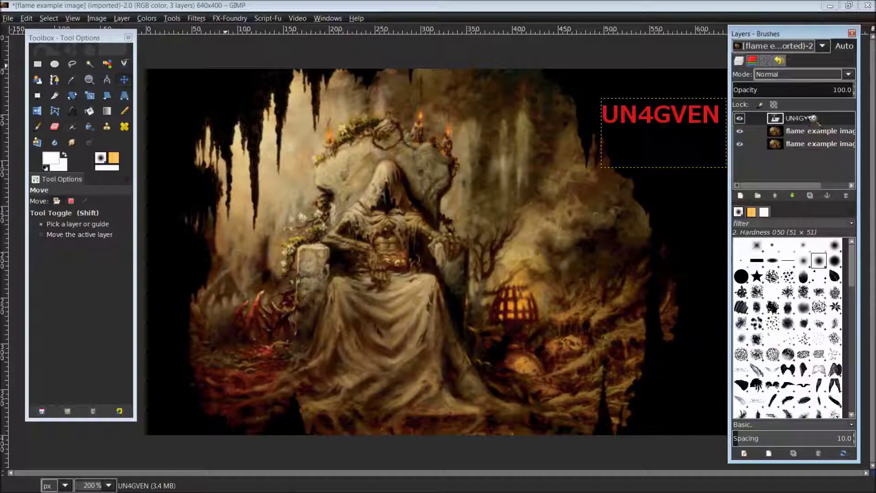
click(129, 80)
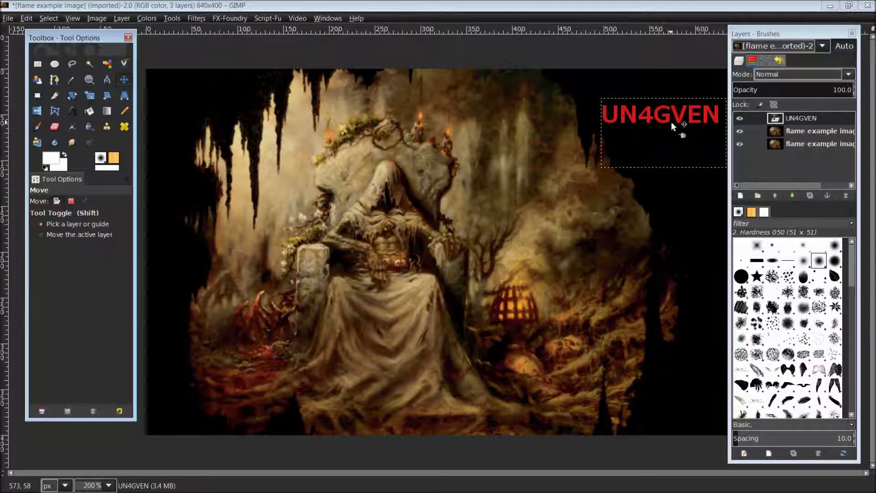
mouse_move(670, 121)
mouse_down()
mouse_move(626, 122)
mouse_move(660, 123)
mouse_up()
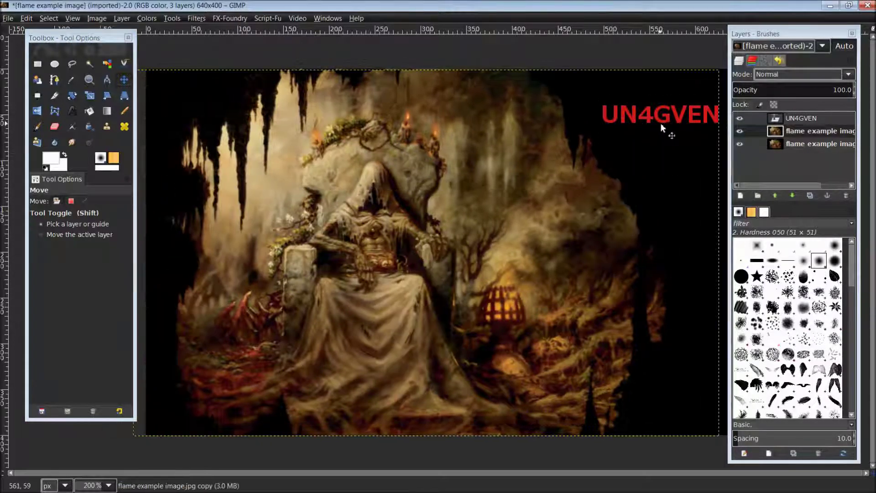
click(27, 18)
click(55, 34)
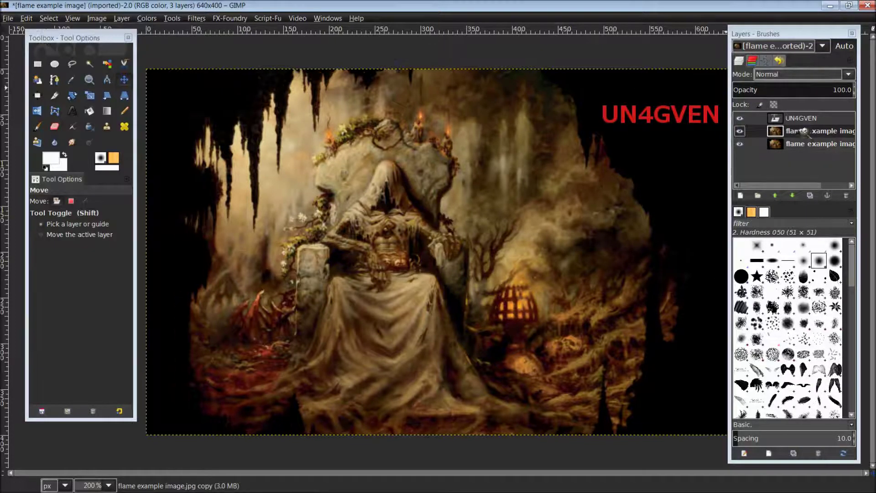
- Select the UN4GVEN text layer and move the text slightly down within the dark area near the image's right edge
click(803, 118)
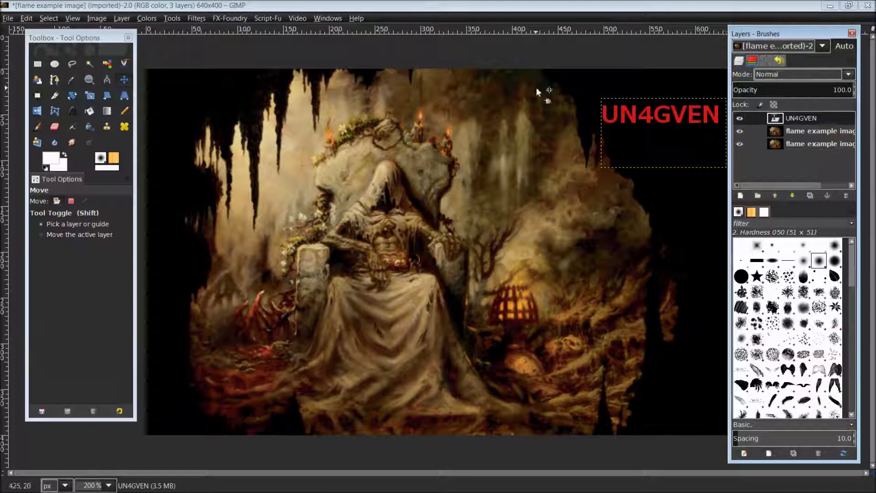
click(125, 80)
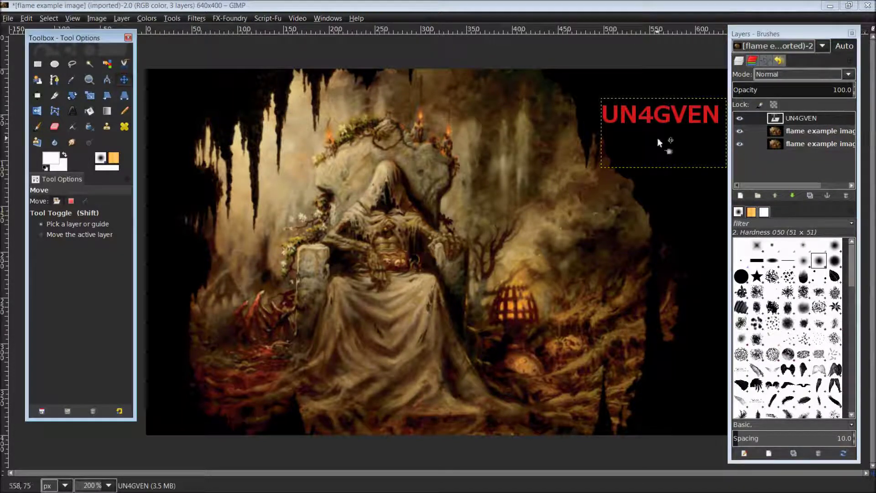
drag(649, 124, 655, 164)
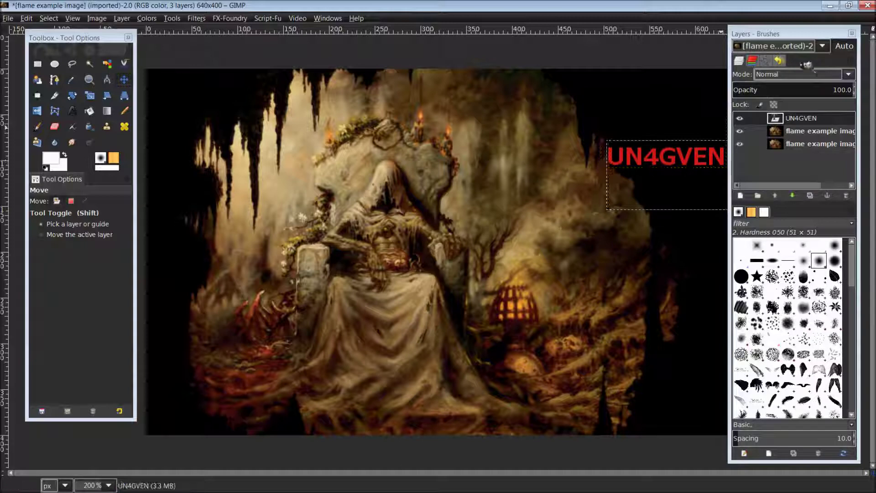
- Expand the UN4GVEN text layer's boundary to the full image size
drag(812, 38, 835, 38)
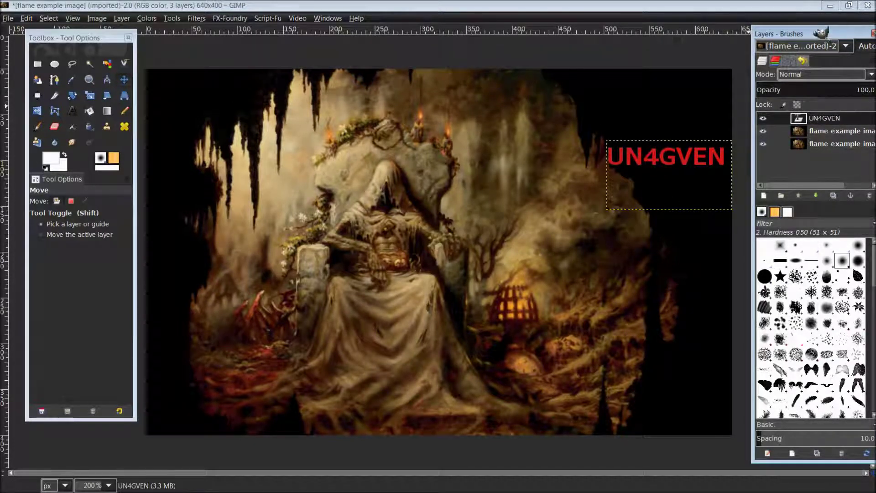
drag(823, 32, 788, 36)
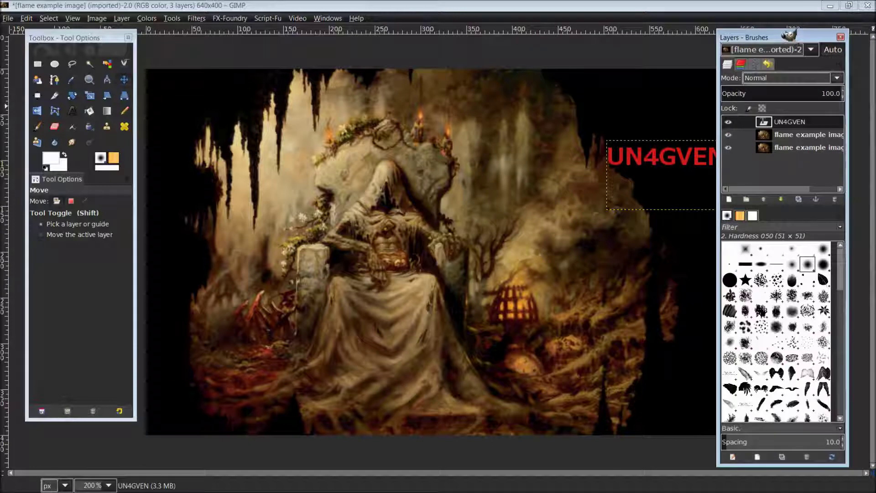
right_click(813, 123)
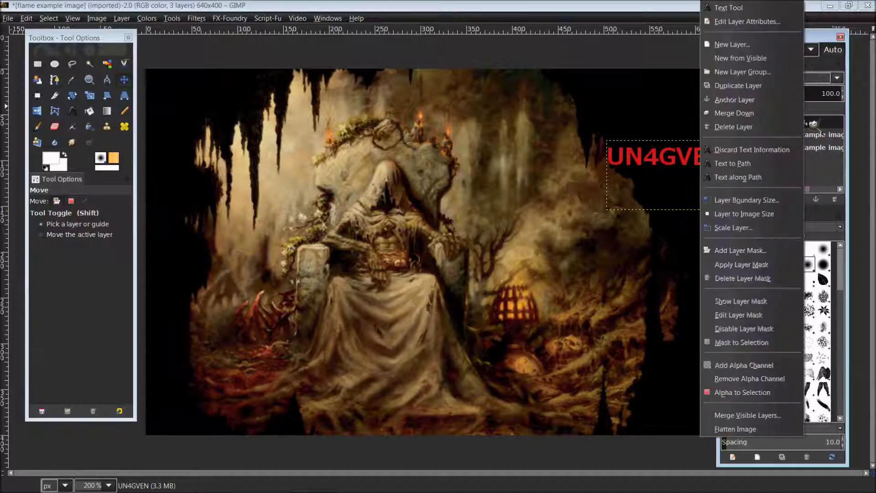
click(782, 215)
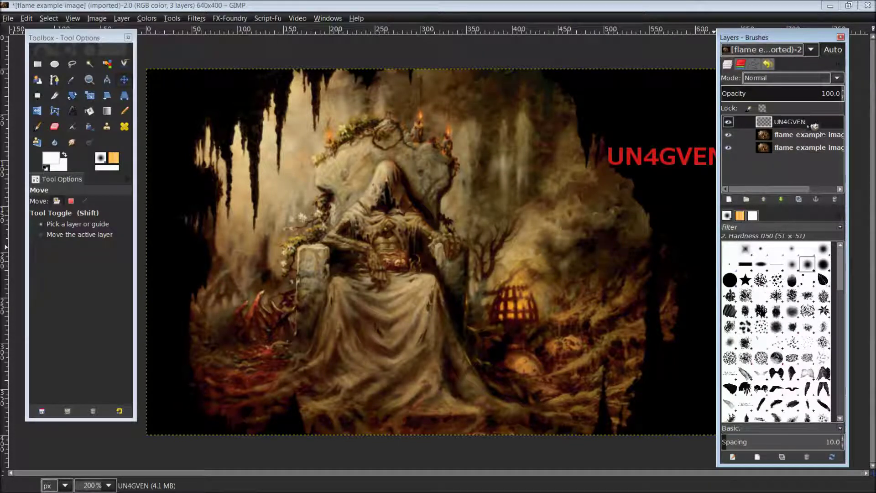
mouse_move(794, 39)
mouse_down()
mouse_move(832, 43)
mouse_move(815, 38)
mouse_up()
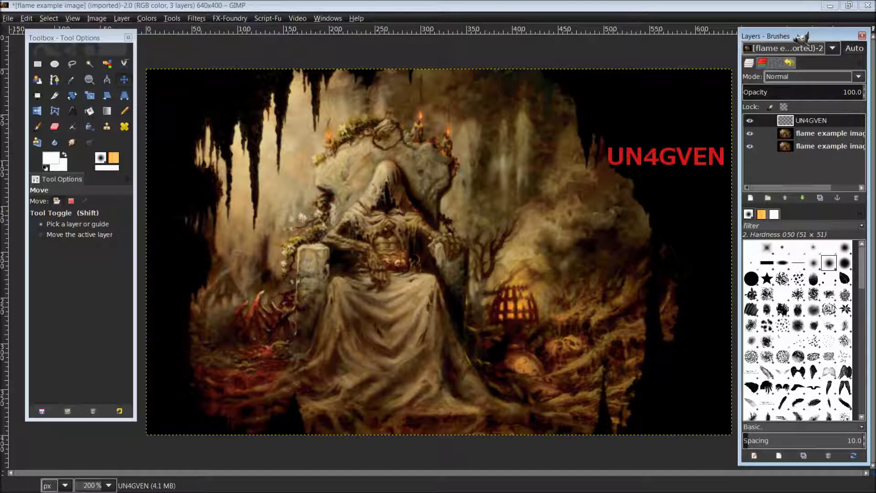
drag(798, 36, 789, 36)
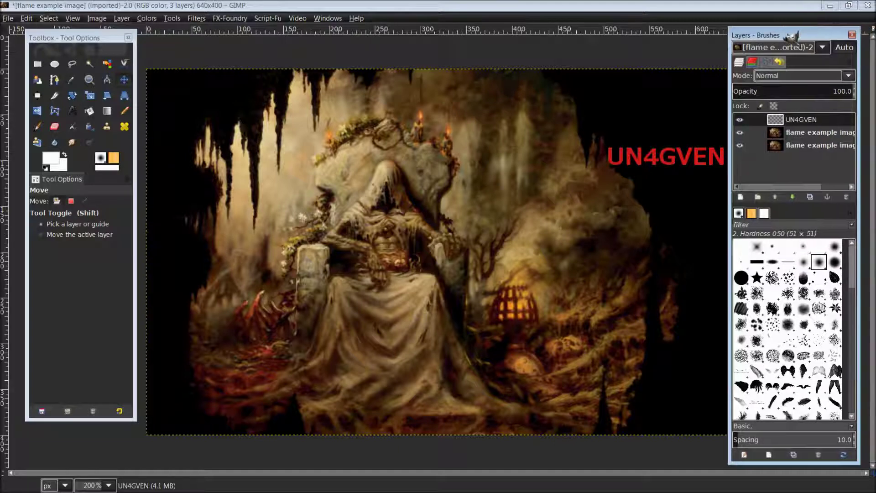
- Create a selection from the UN4GVEN layer's alpha and delete the UN4GVEN layer, keeping the letter outlines selected
right_click(817, 120)
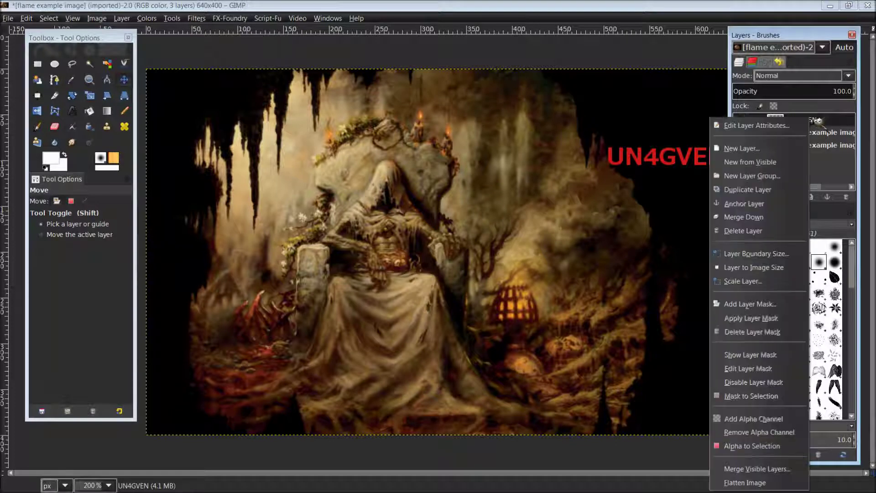
click(787, 449)
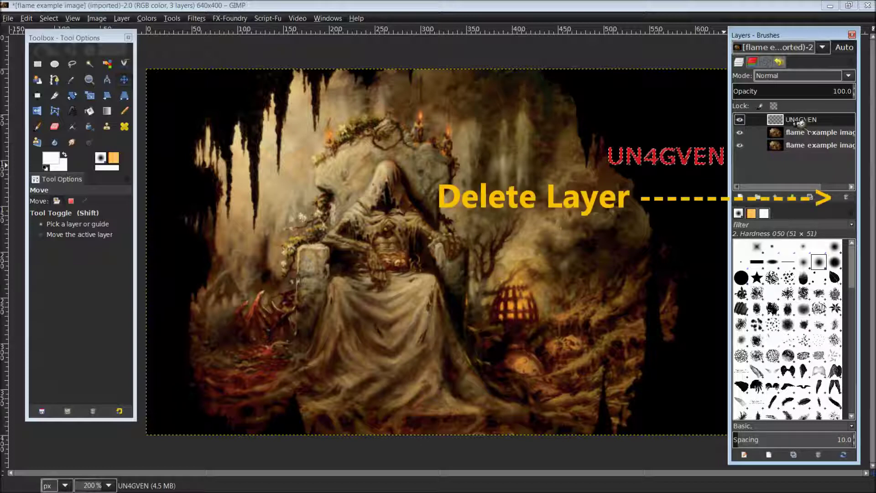
click(853, 199)
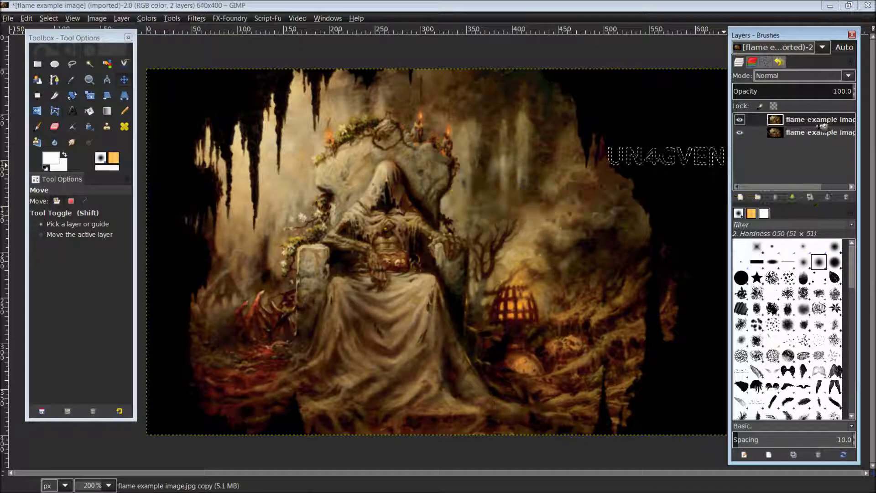
- Move the Layers dock and the Toolbox slightly aside and activate the Blend tool
drag(817, 35, 826, 34)
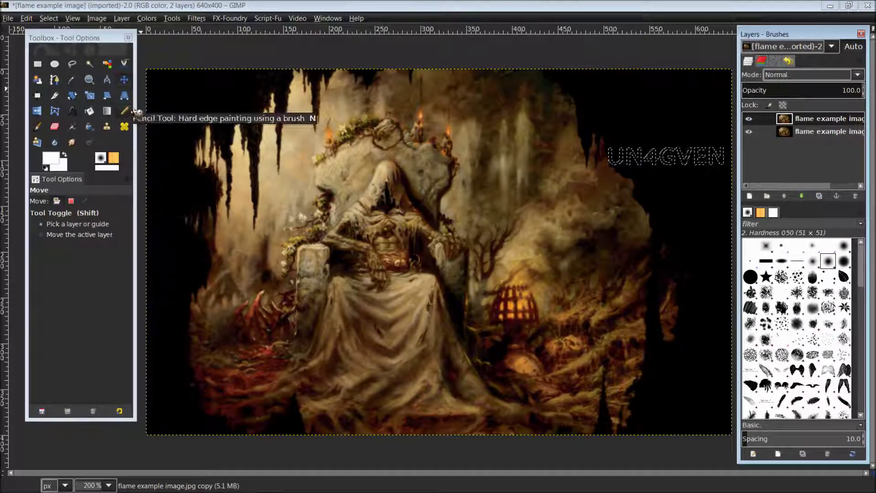
drag(113, 40, 107, 55)
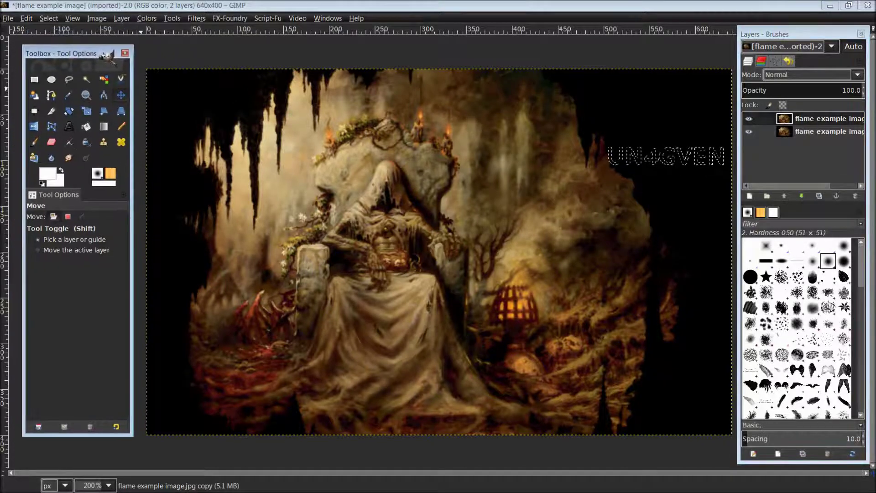
click(112, 126)
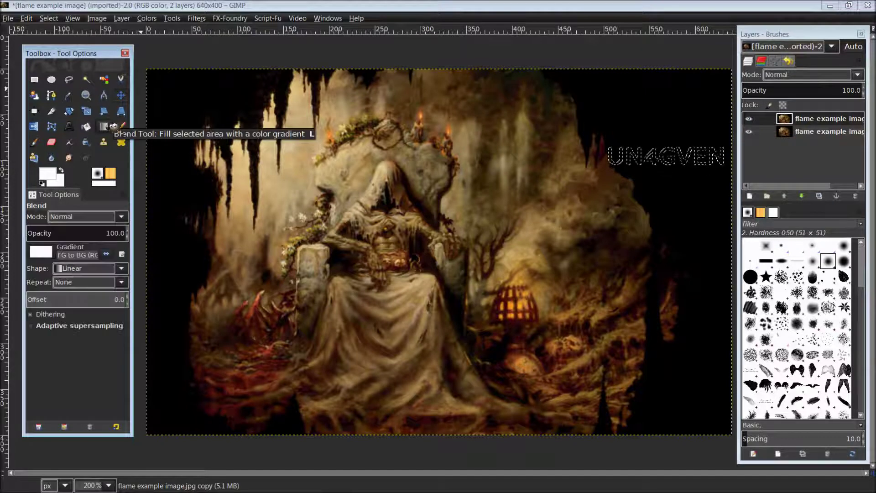
- Choose the Incandescent gradient for the Blend tool
click(773, 213)
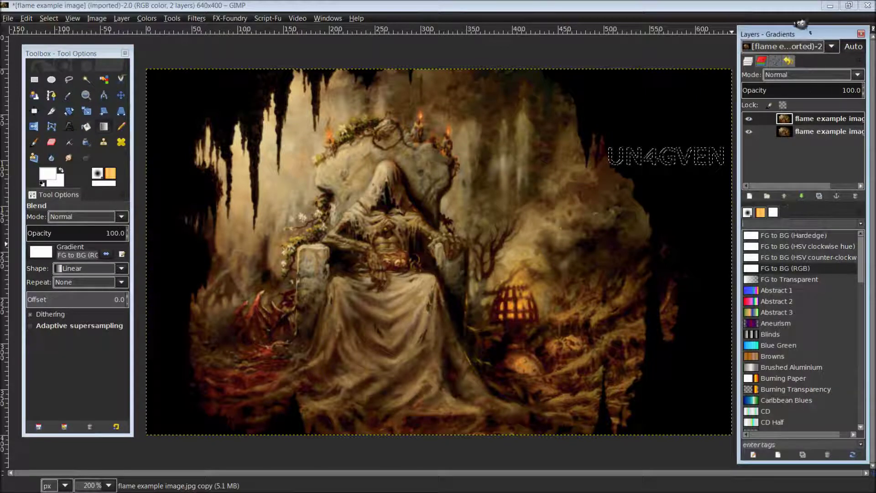
drag(810, 32, 785, 35)
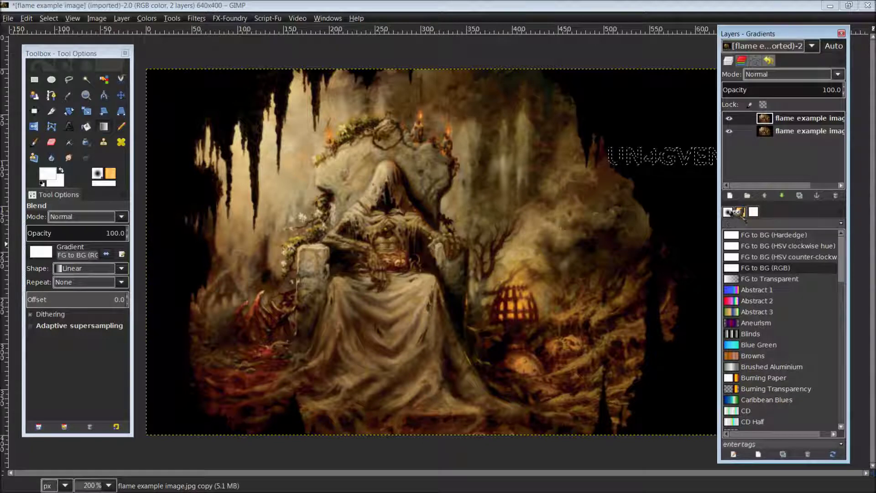
click(730, 211)
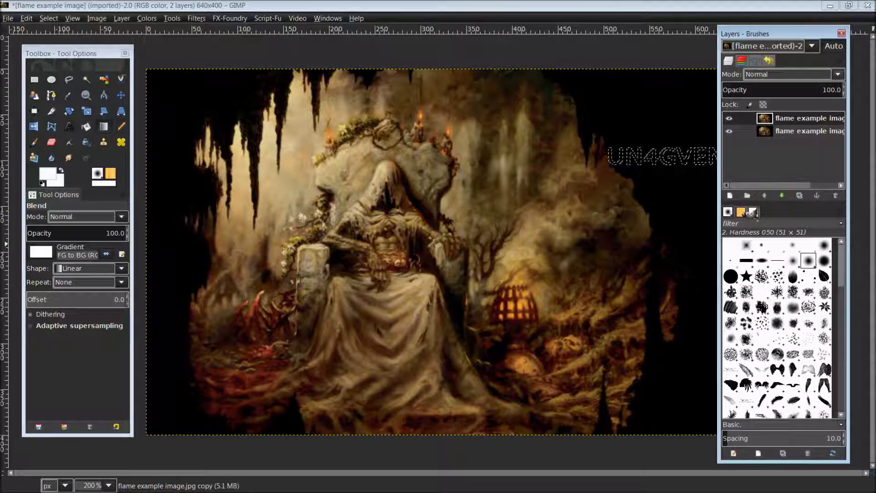
scroll(751, 212, down, 1)
scroll(759, 213, down, 1)
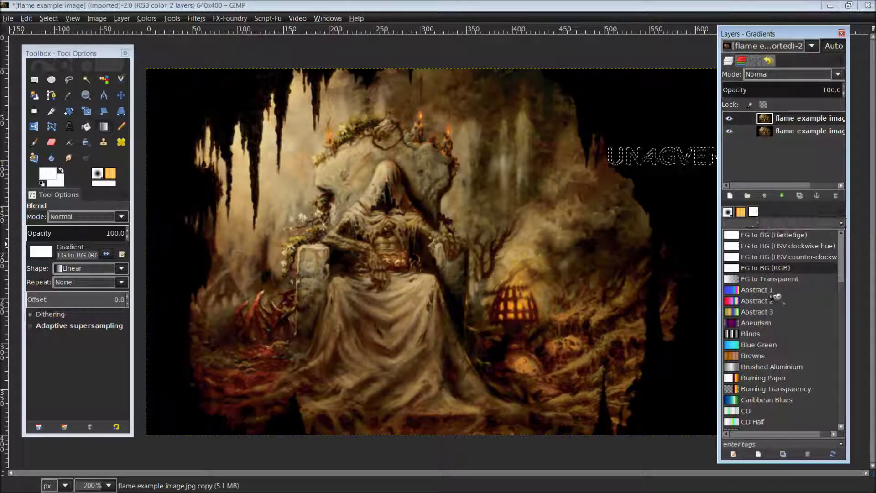
scroll(776, 297, down, 1)
scroll(818, 306, down, 6)
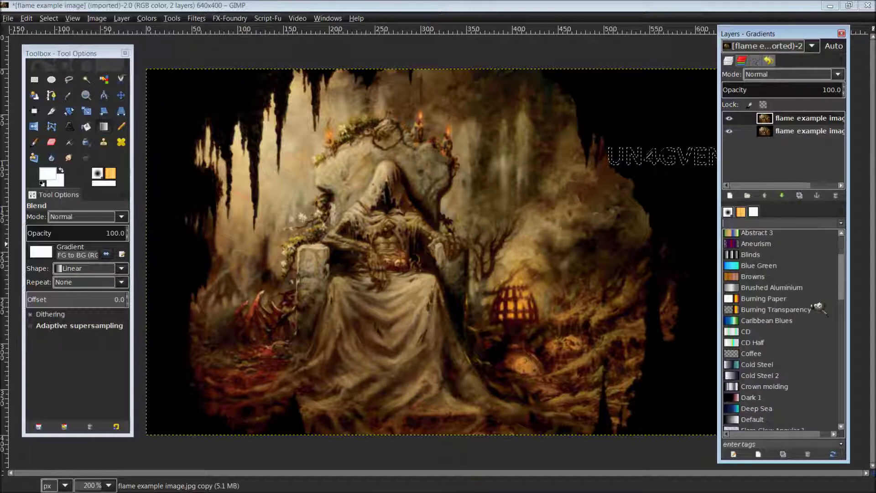
scroll(818, 307, down, 7)
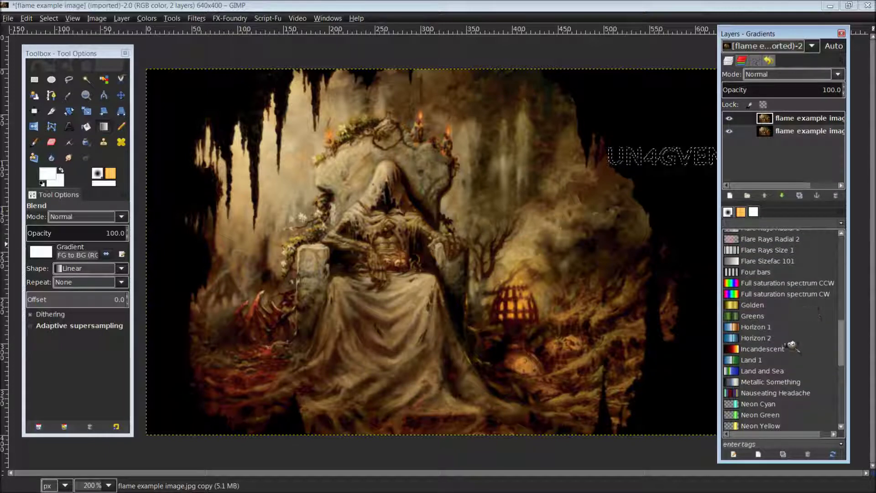
scroll(791, 345, down, 2)
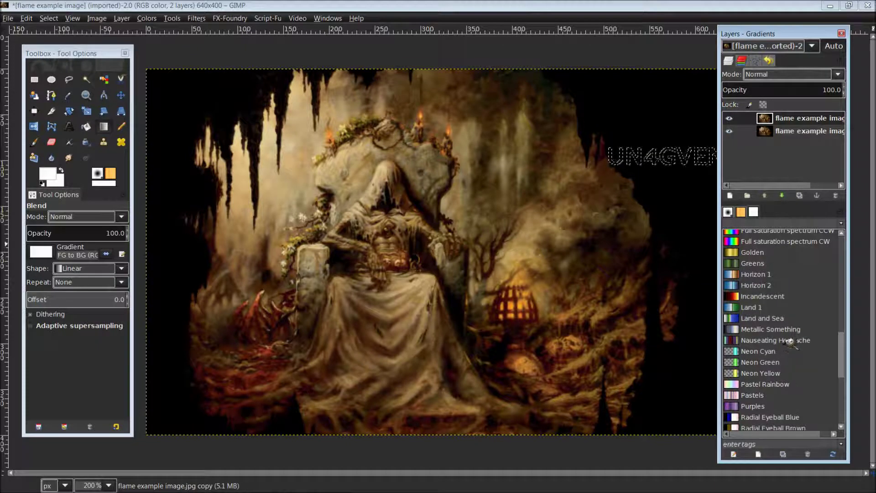
click(784, 299)
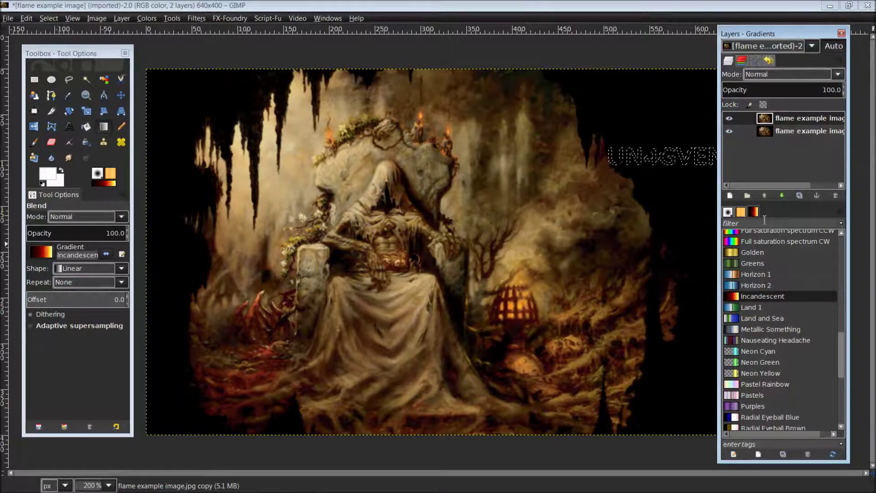
- Look through the remaining gradients in the list for alternatives to Incandescent
scroll(796, 309, down, 4)
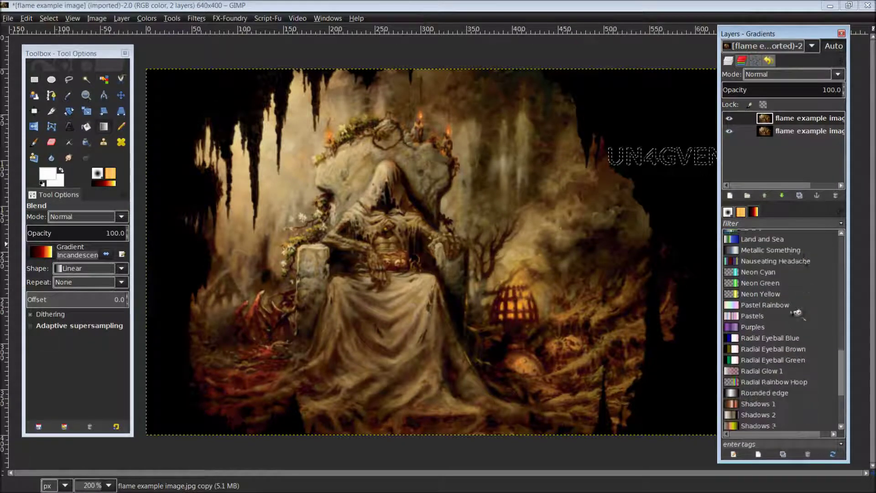
scroll(796, 313, down, 2)
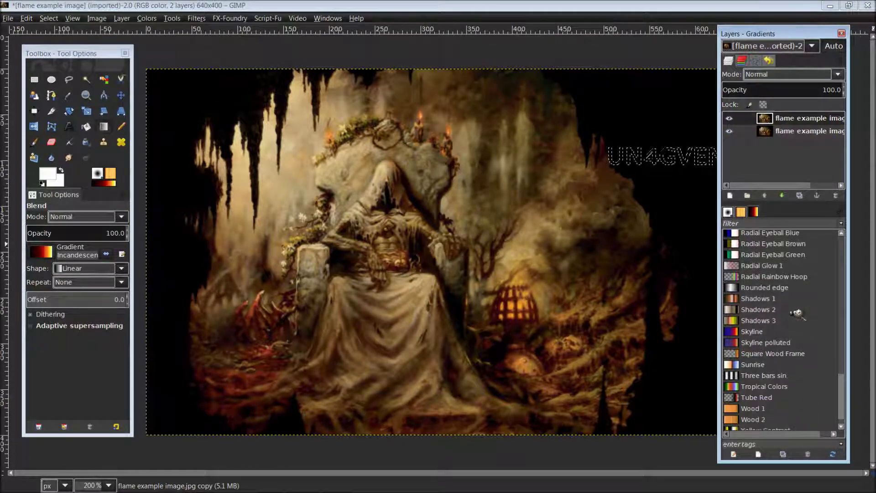
scroll(796, 312, down, 1)
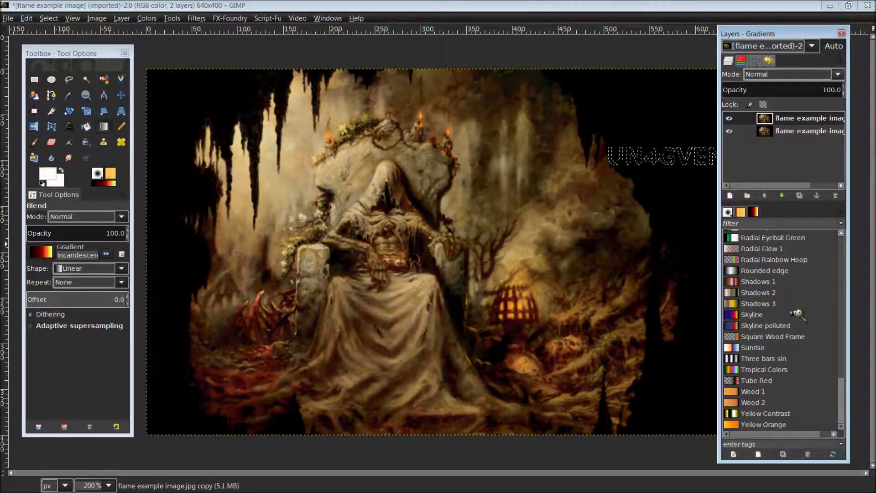
scroll(796, 313, up, 7)
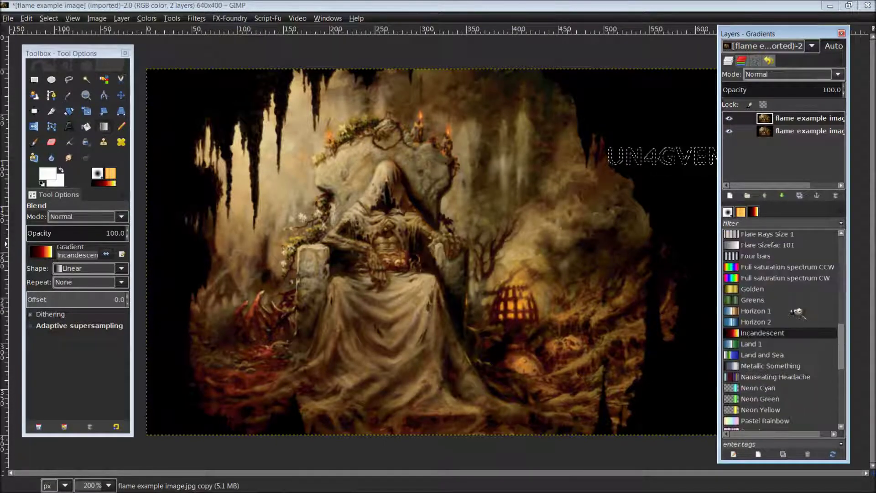
scroll(796, 313, up, 10)
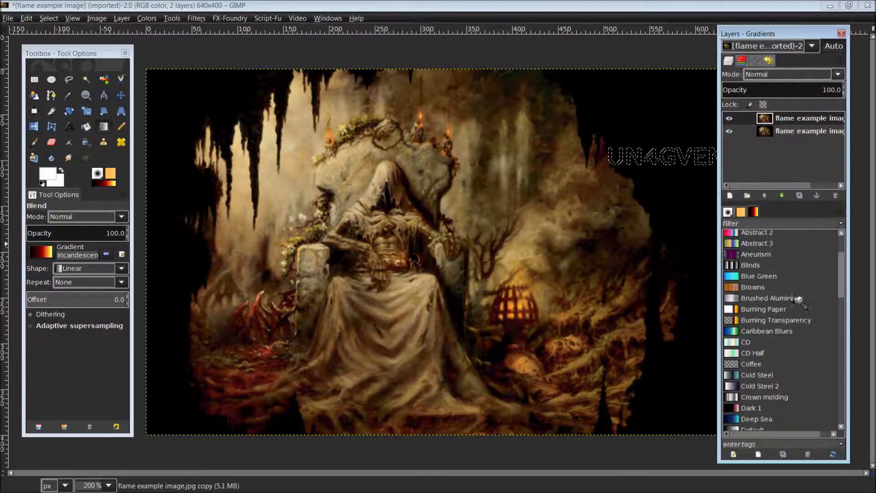
scroll(798, 299, up, 1)
scroll(797, 301, up, 2)
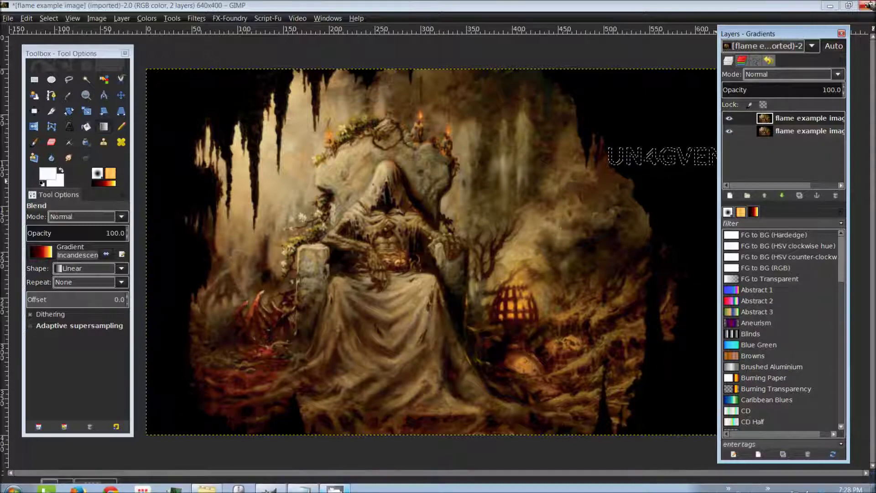
- Clear the dock away from the lettering, fill the UN4GVEN selection with the gradient from just below to just above the letters, and restore the dock
drag(816, 37, 296, 22)
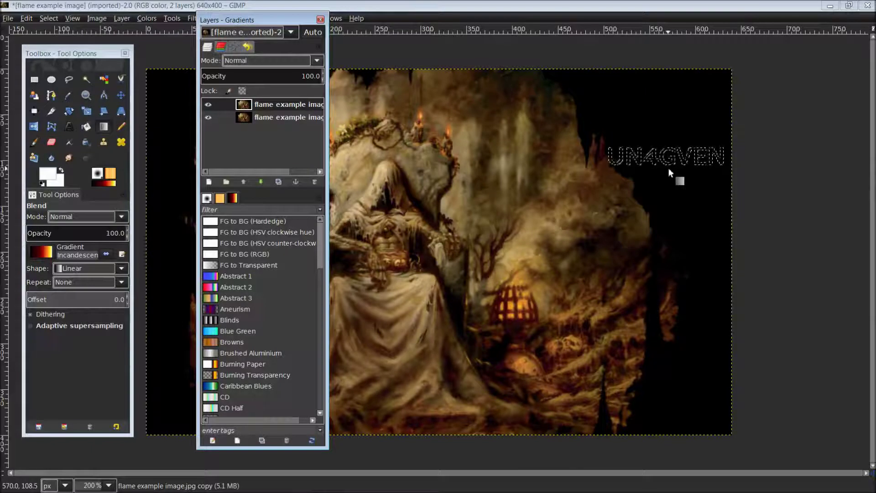
drag(669, 169, 669, 141)
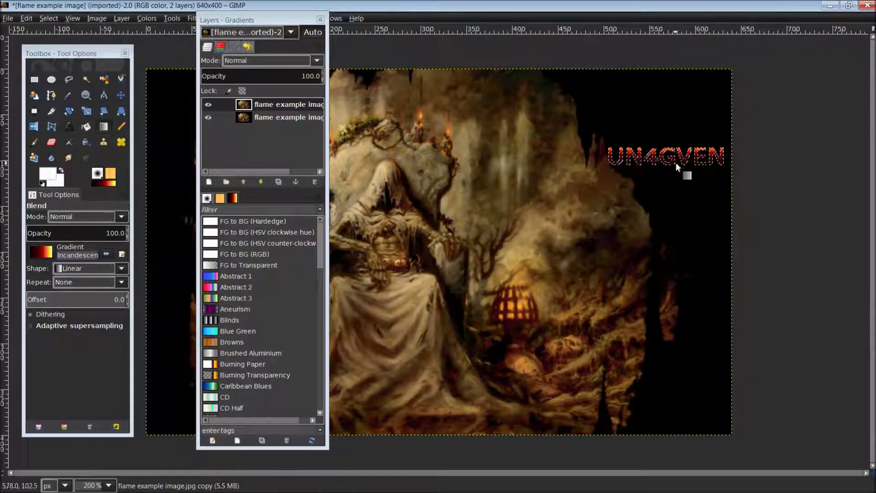
drag(282, 21, 821, 32)
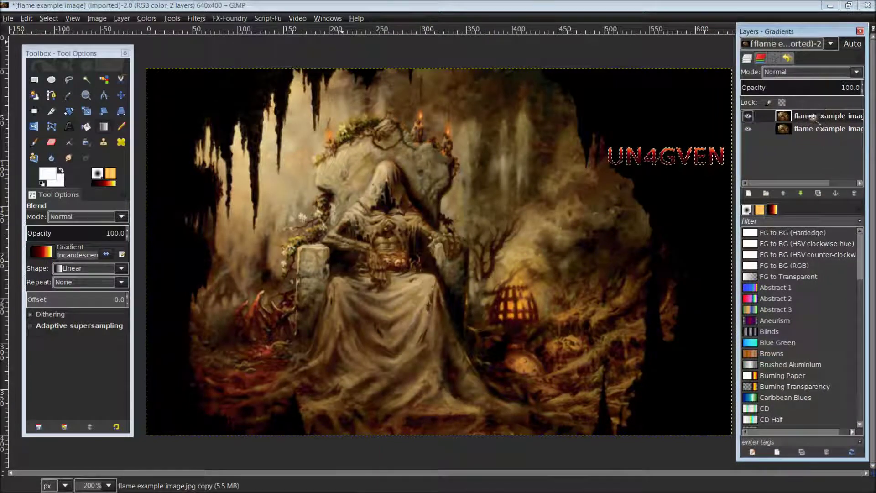
- Invert the selection and cut everything around the UN4GVEN lettering from the duplicated flame image layer
drag(802, 117, 437, 96)
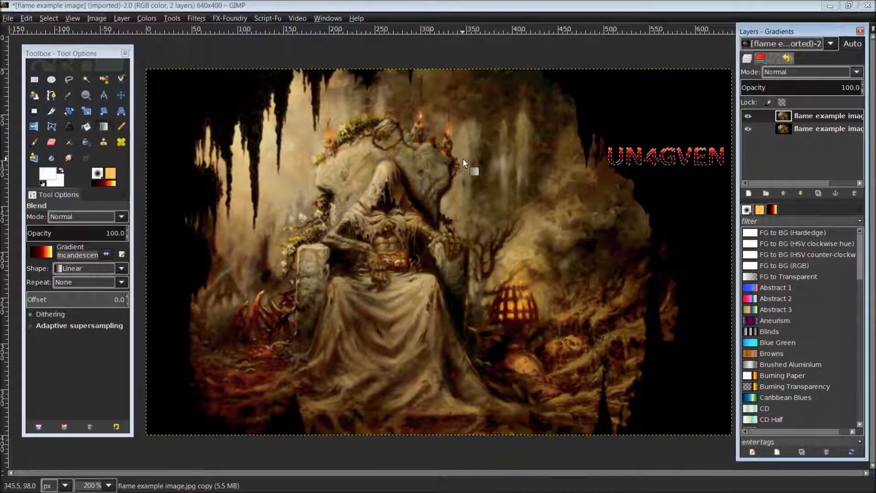
drag(462, 158, 53, 20)
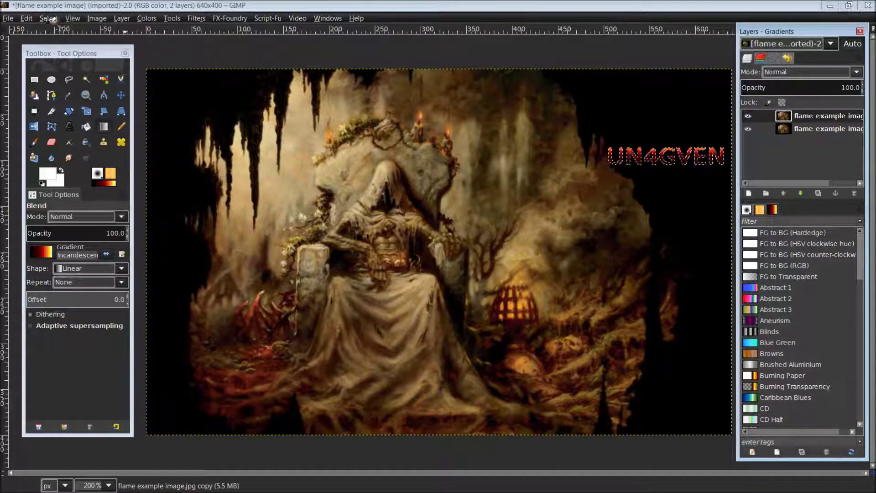
click(53, 19)
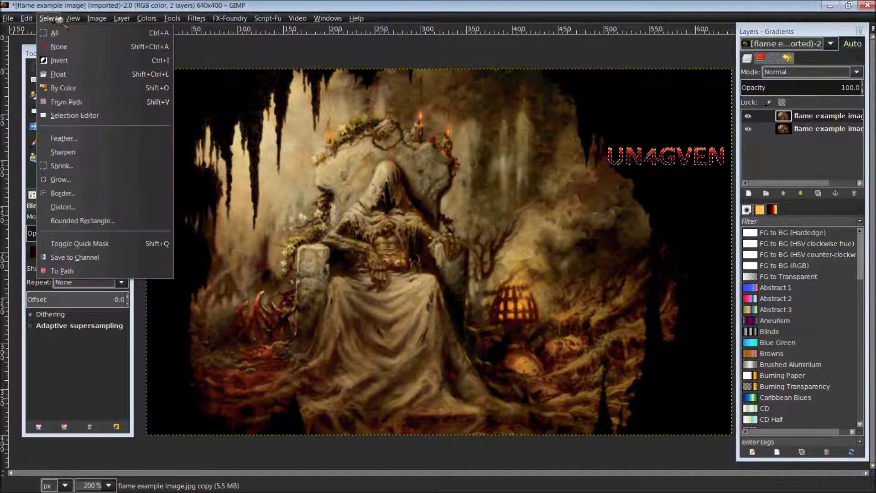
click(83, 62)
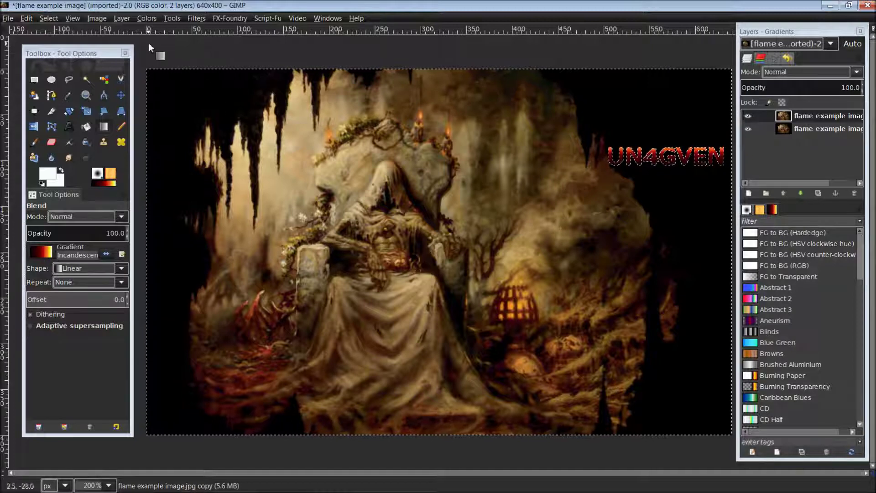
click(32, 18)
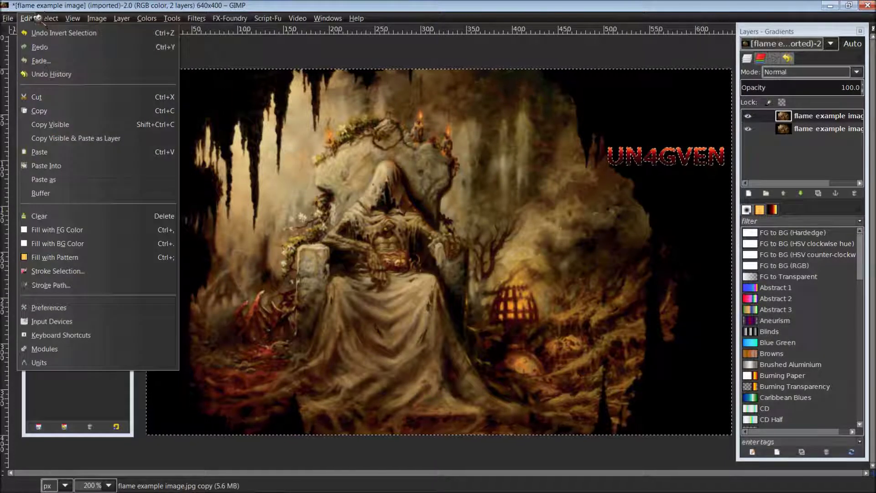
click(58, 99)
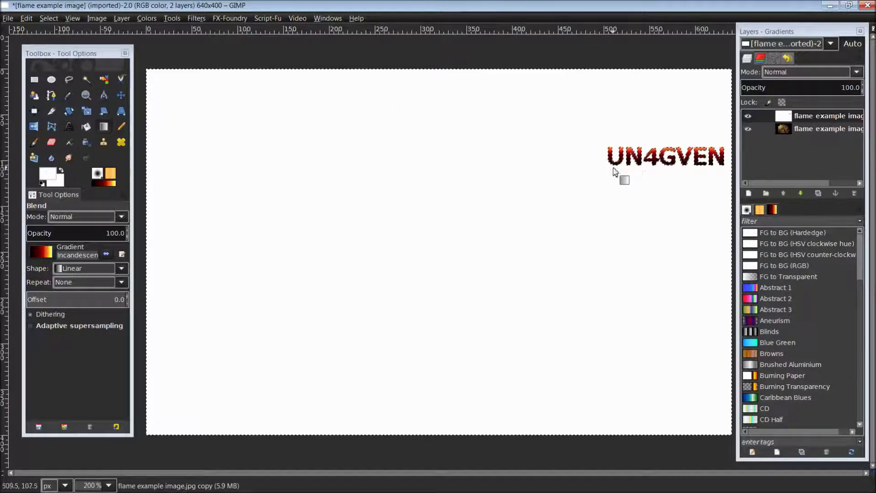
- Add an alpha channel to the duplicated layer and cut the area around the lettering again
right_click(822, 116)
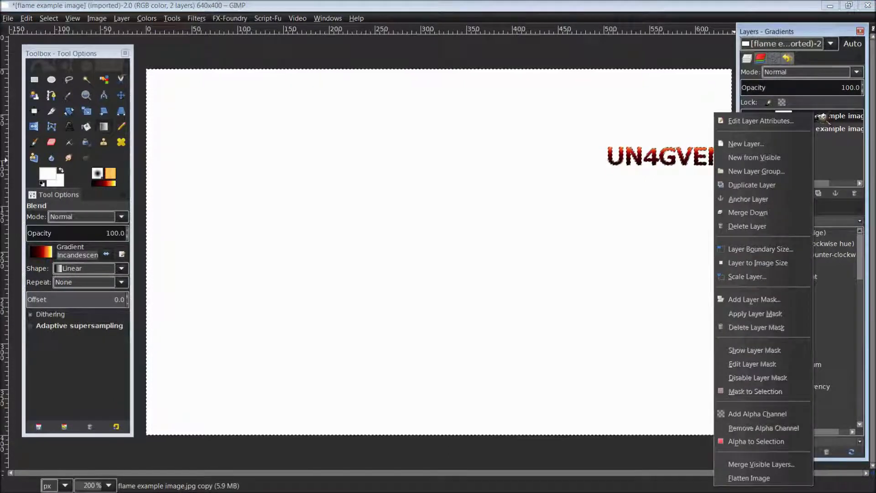
click(796, 413)
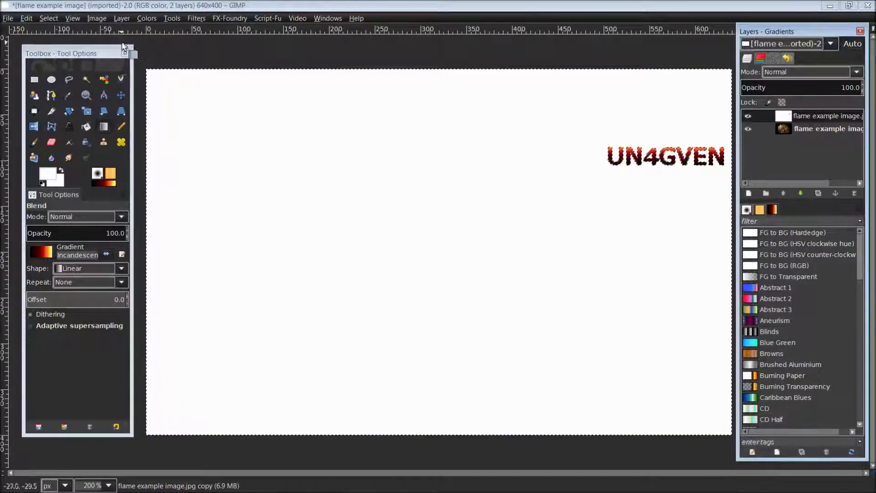
click(36, 19)
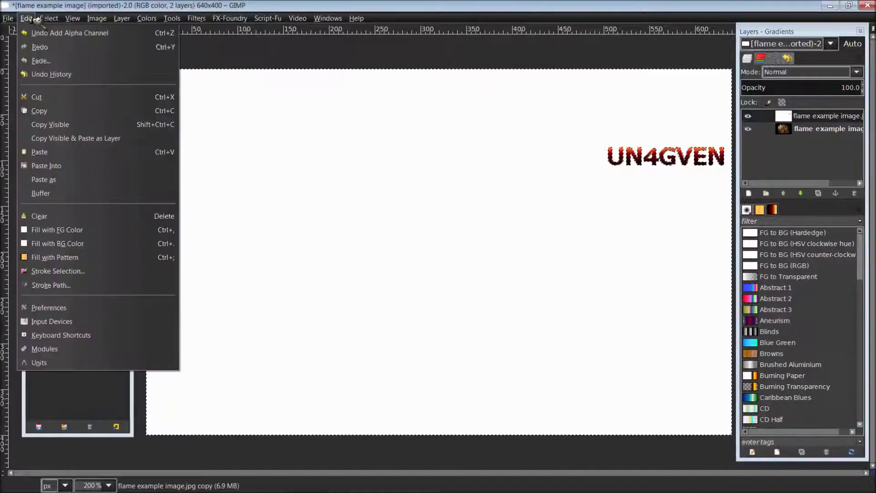
click(62, 97)
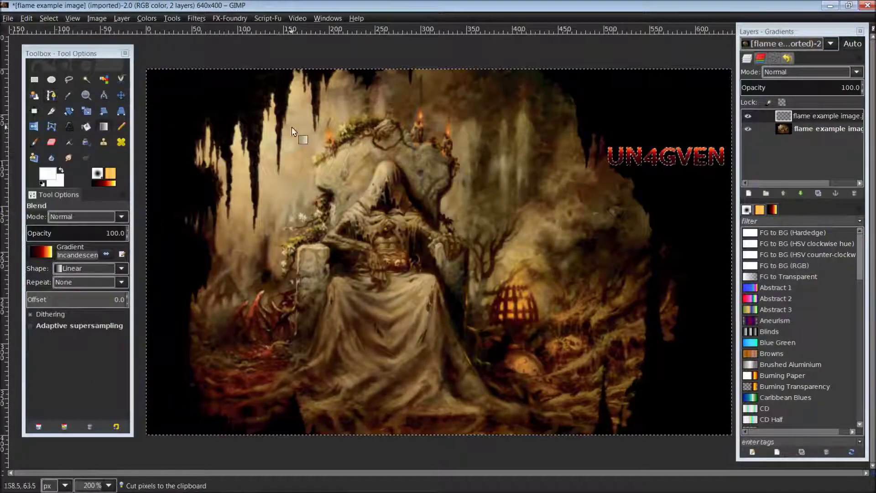
- Hide the original flame image layer, clear the selection and make the UN4GVEN lettering layer active
click(748, 130)
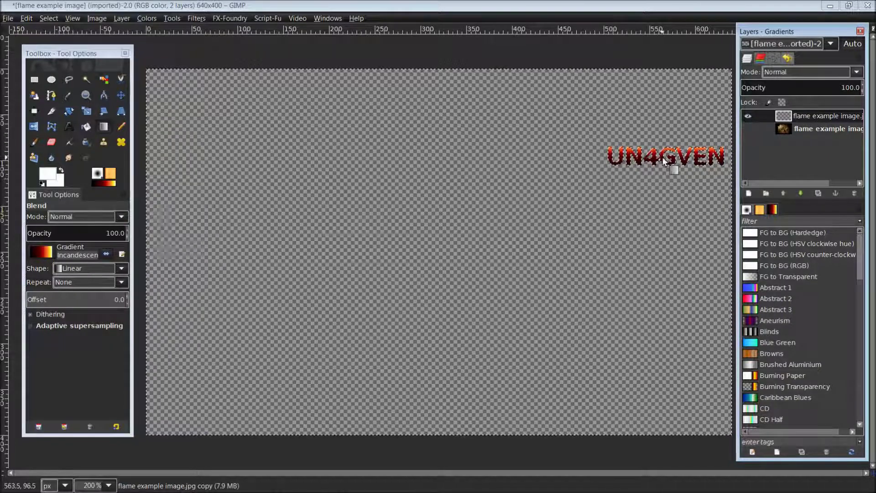
click(57, 18)
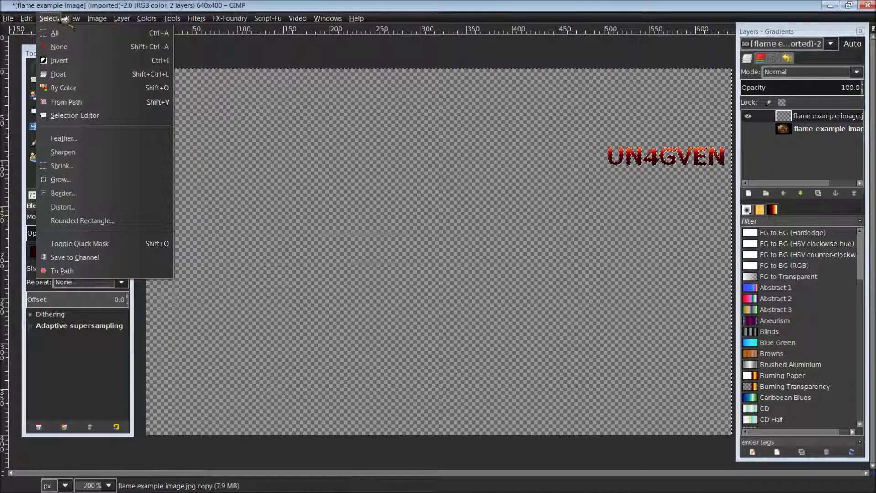
click(81, 47)
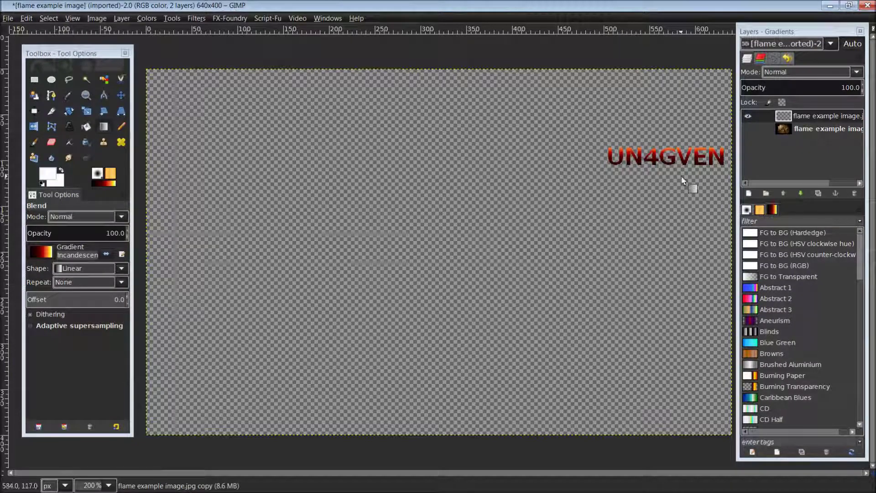
click(832, 116)
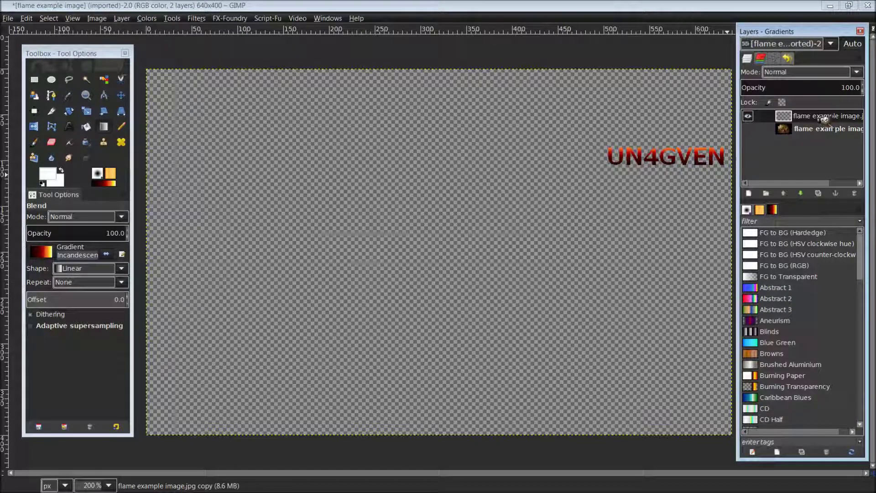
mouse_move(814, 32)
mouse_down()
mouse_move(828, 34)
mouse_move(808, 34)
mouse_up()
drag(783, 118, 208, 19)
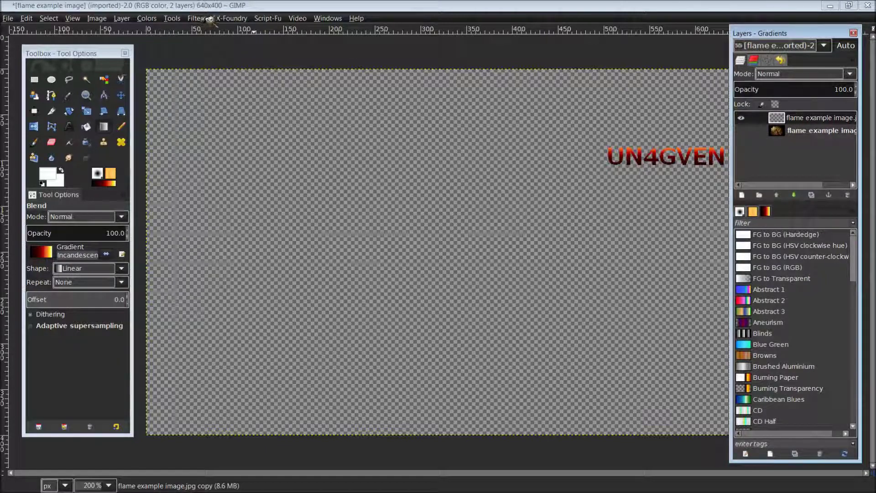
- Run Fire Animator on the lettering layer with Use background enabled and the original flame image layer as the background
click(209, 19)
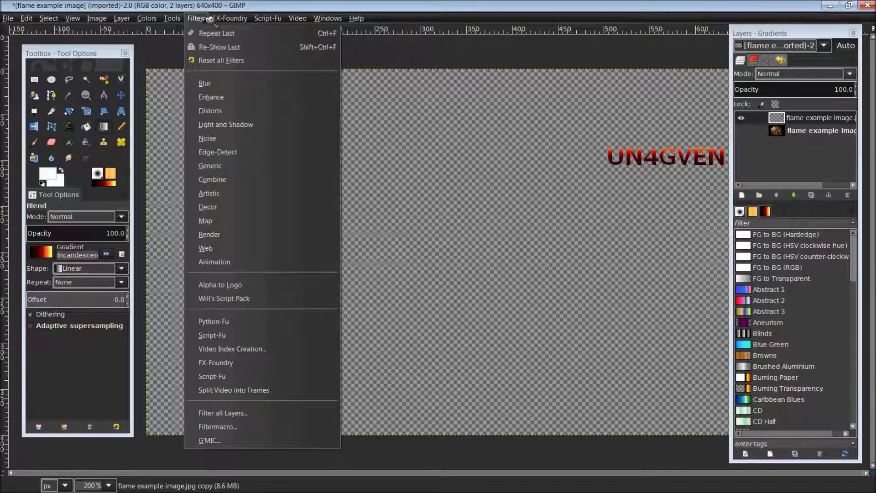
mouse_move(254, 112)
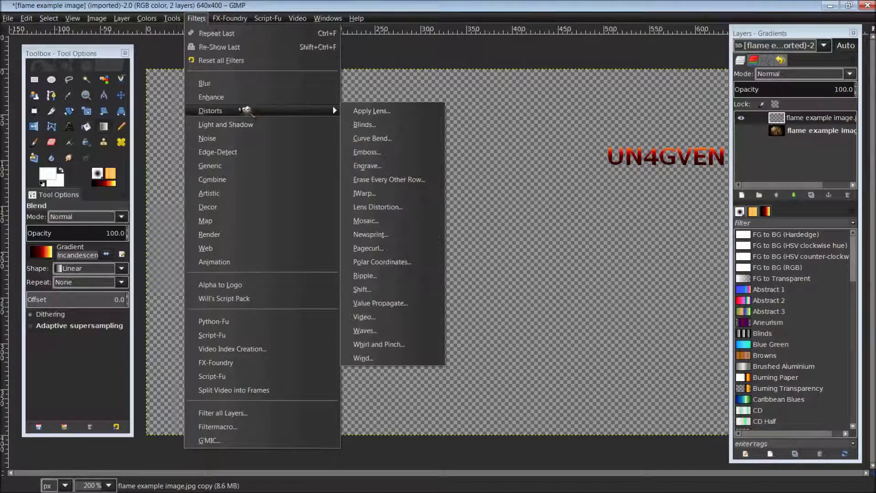
mouse_move(251, 249)
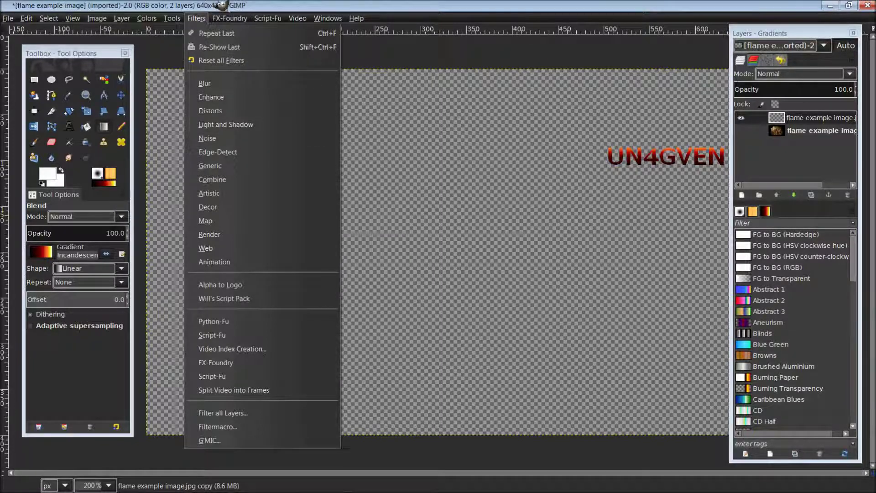
mouse_move(235, 18)
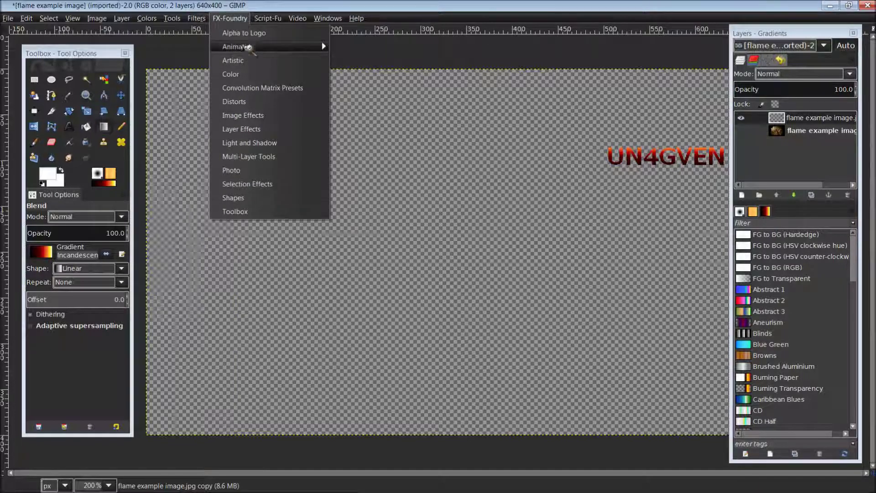
mouse_move(248, 47)
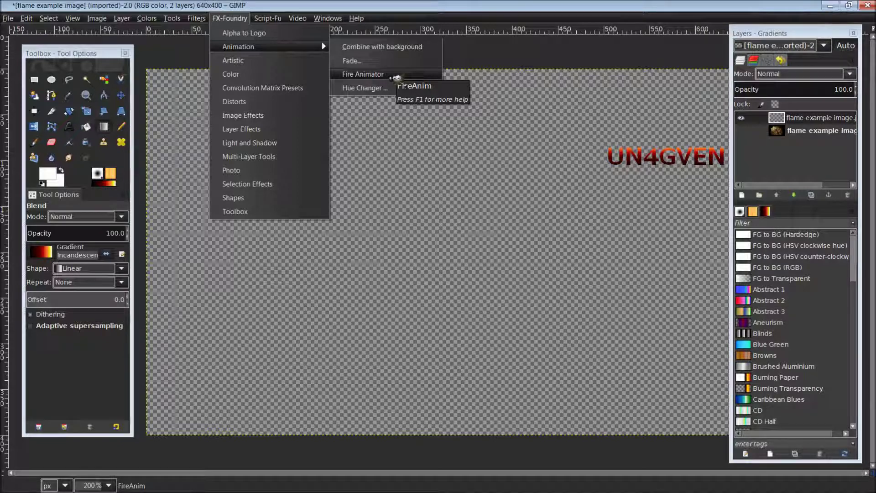
click(396, 79)
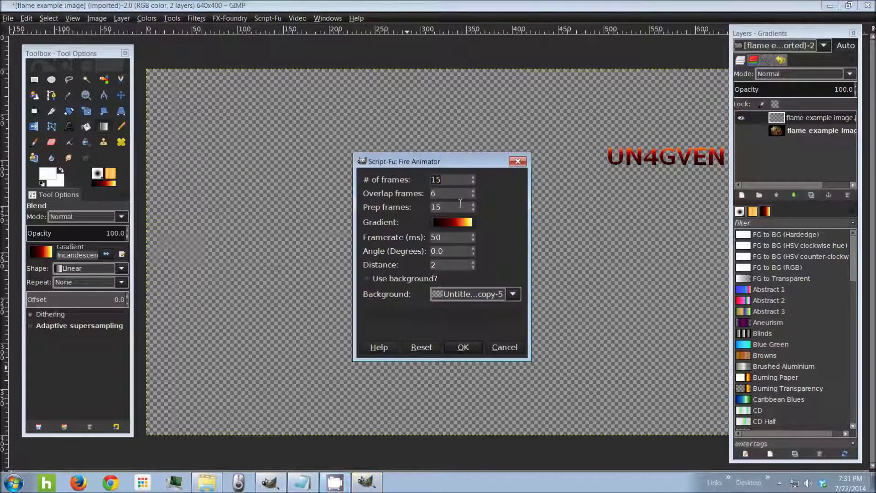
drag(475, 164, 377, 115)
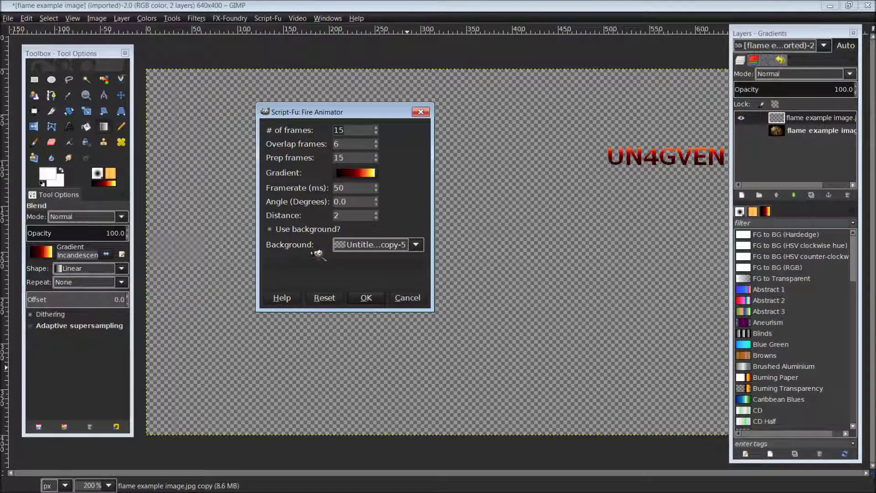
click(424, 245)
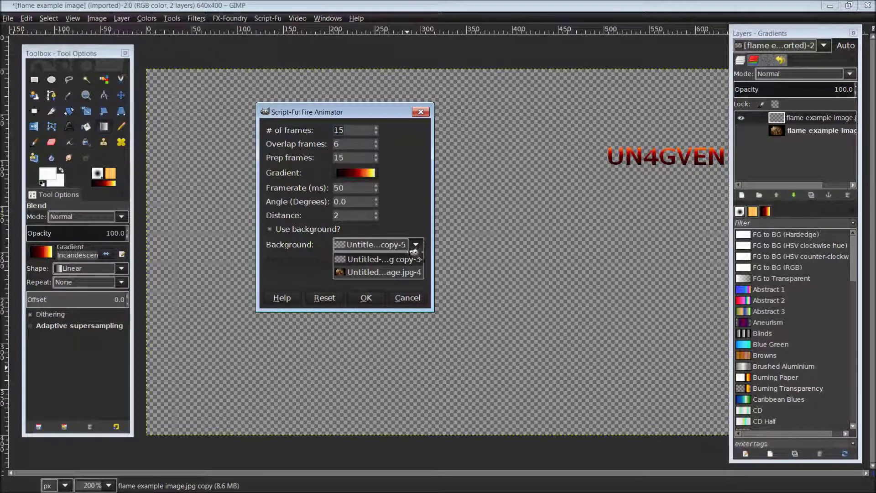
click(404, 272)
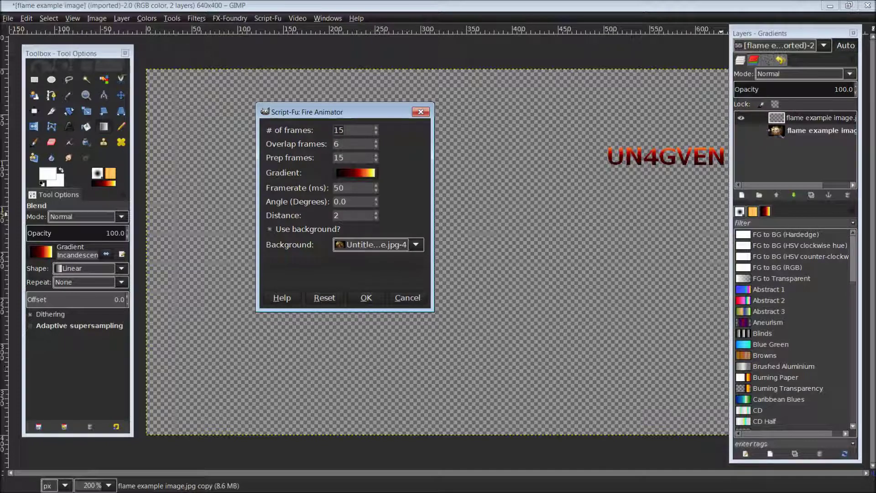
click(741, 131)
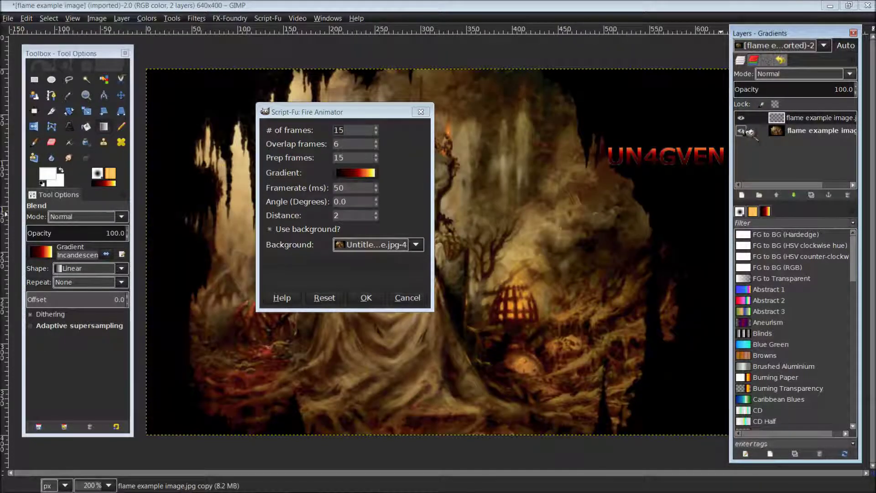
click(742, 131)
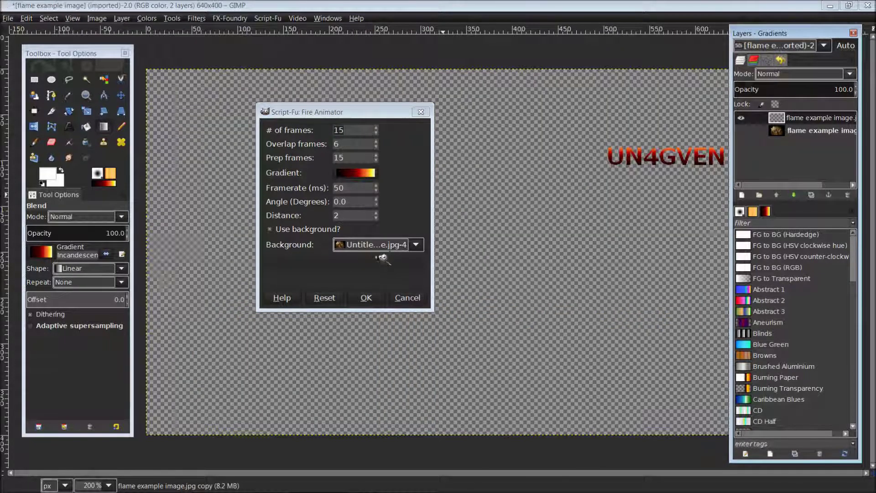
click(369, 298)
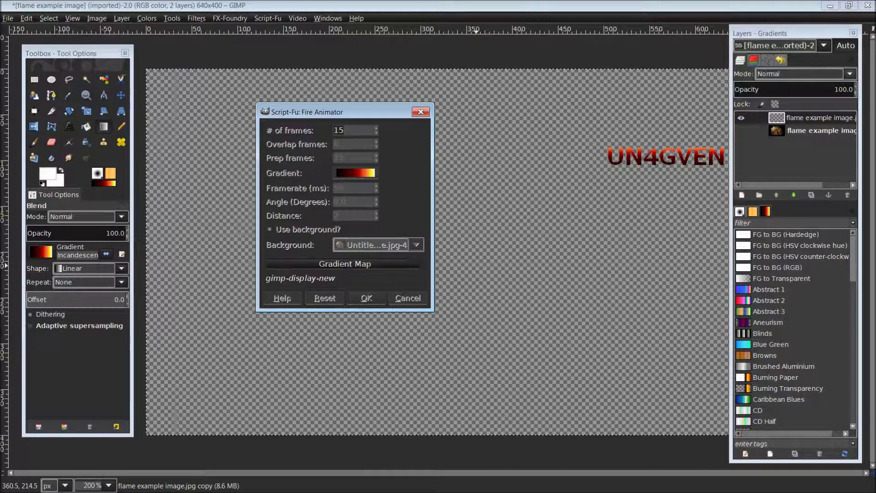
- Inspect the burning lettering in the generated animation image and close that image without saving
drag(354, 66, 477, 94)
click(523, 92)
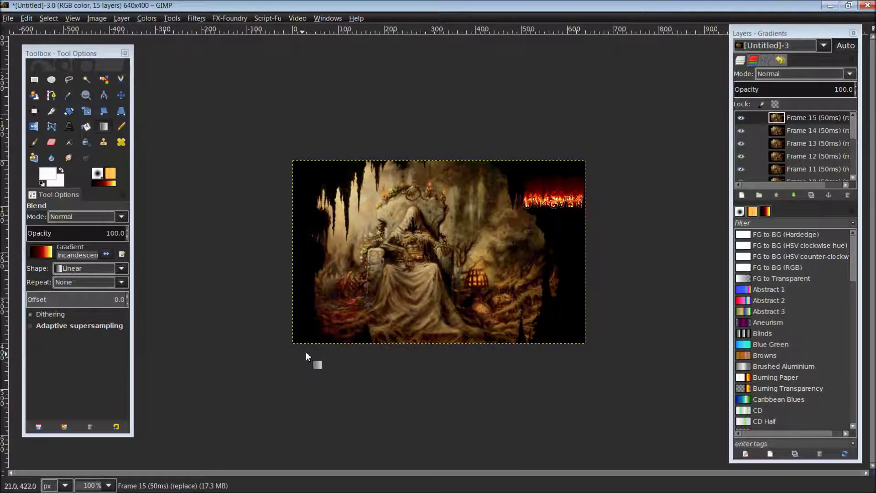
scroll(337, 310, up, 2)
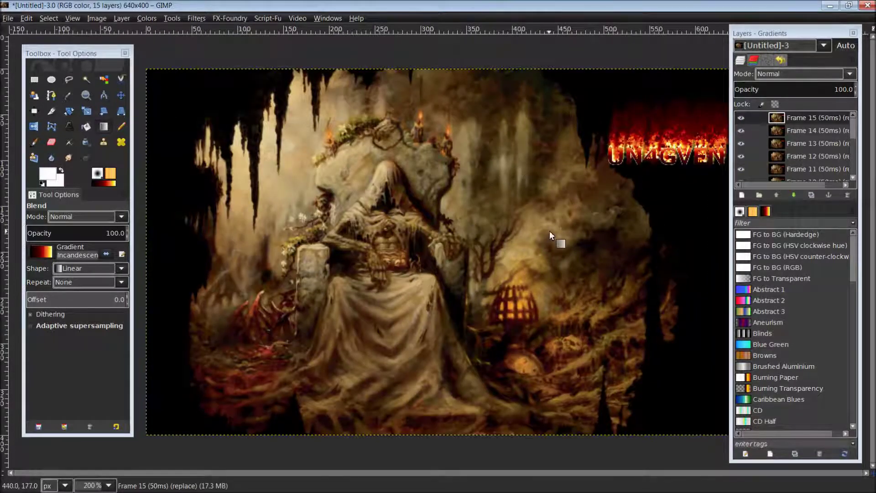
drag(549, 231, 535, 271)
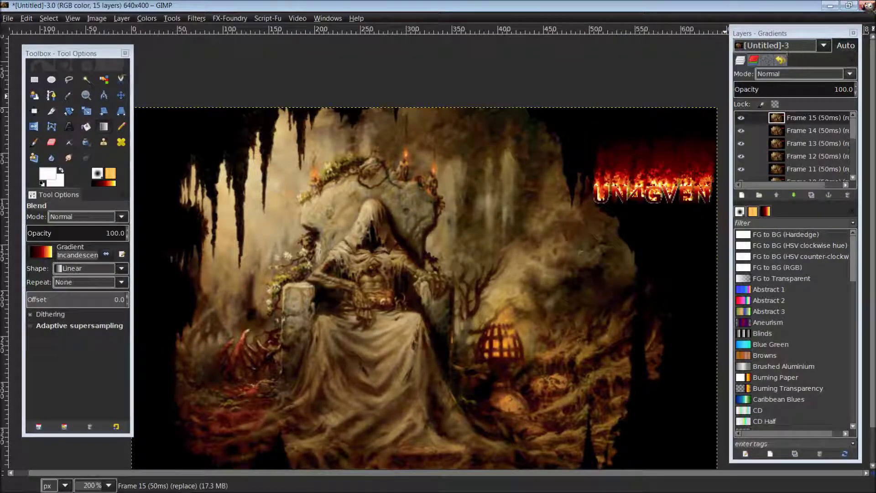
click(866, 5)
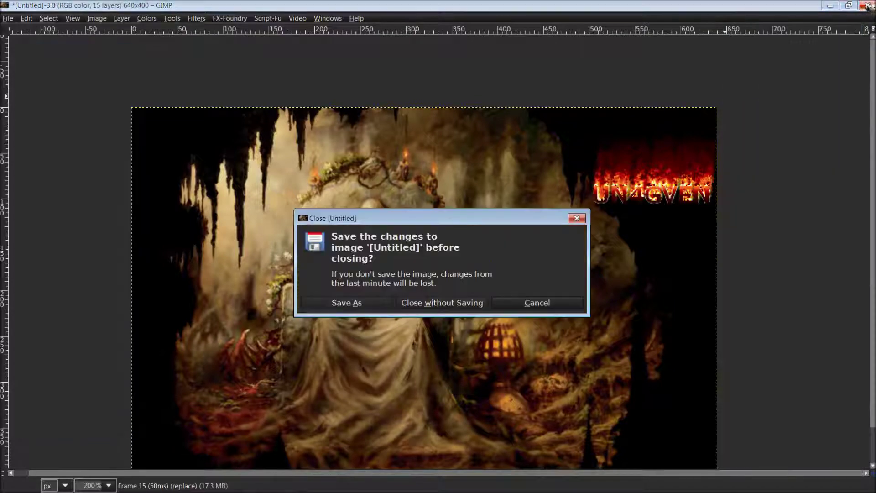
click(482, 305)
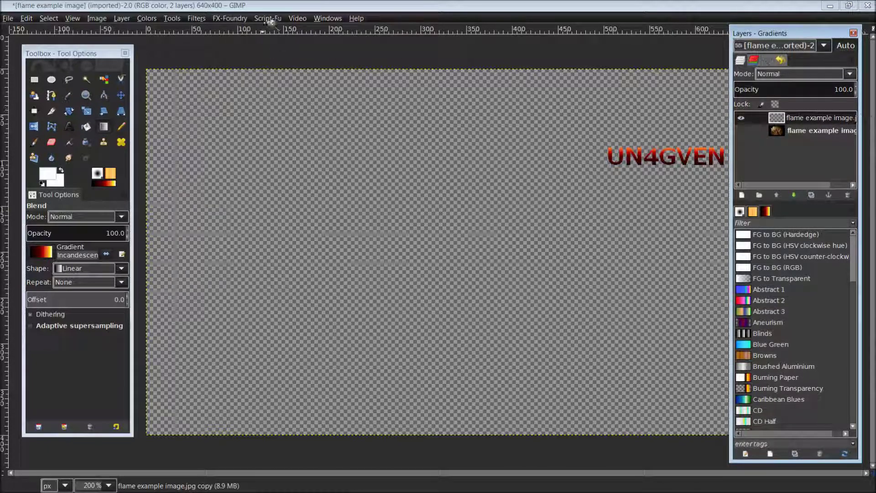
- Apply an Outer Bevel with Bevel and Emboss to the lettering, using highlight and shadow opacity of 100 and merging it with the layer
click(213, 19)
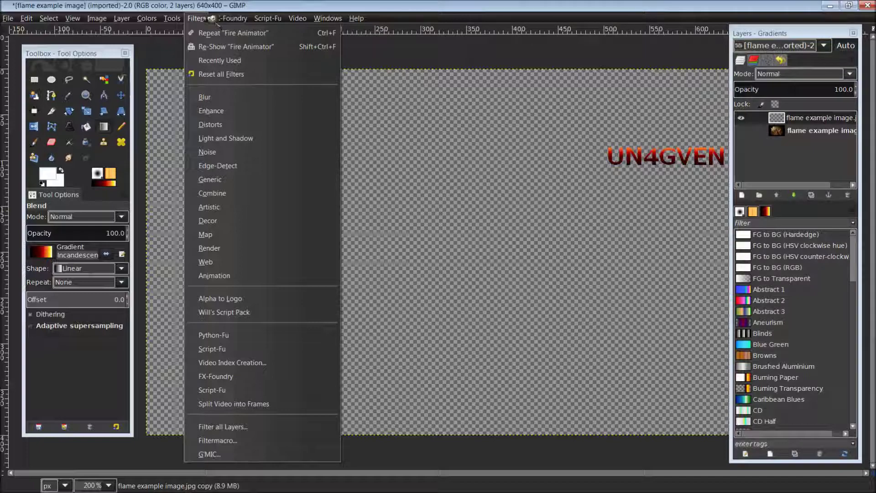
mouse_move(273, 18)
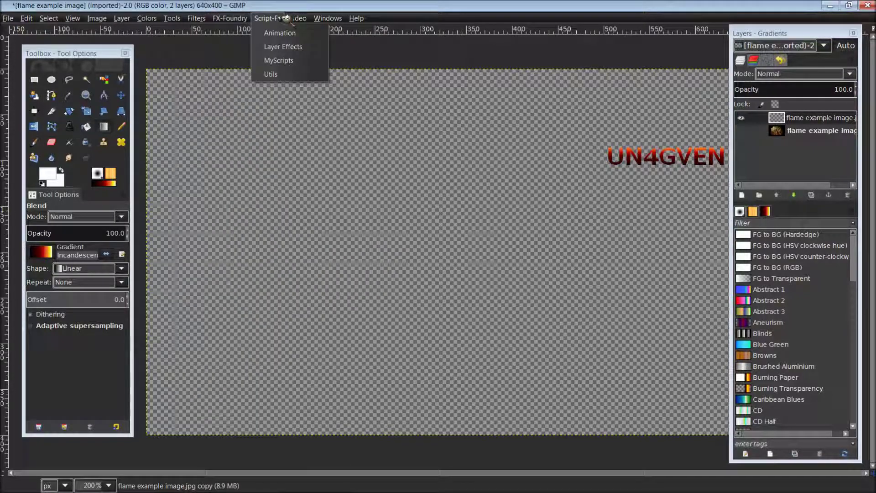
mouse_move(292, 48)
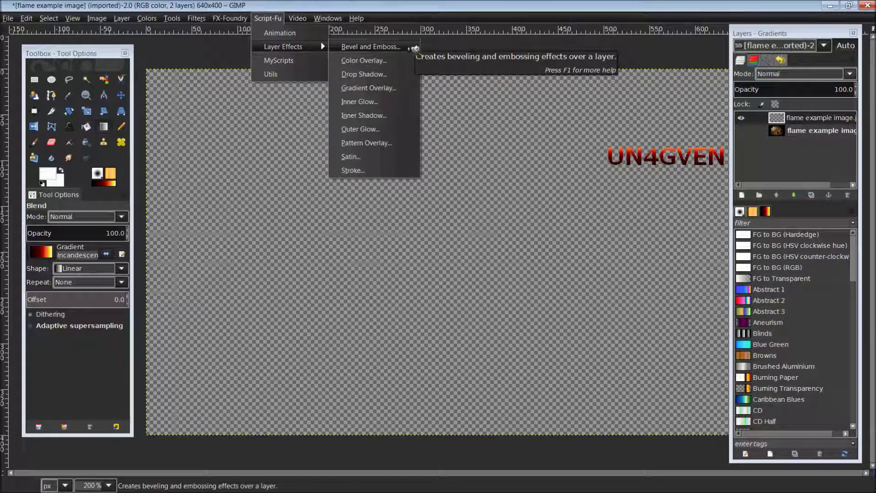
click(414, 48)
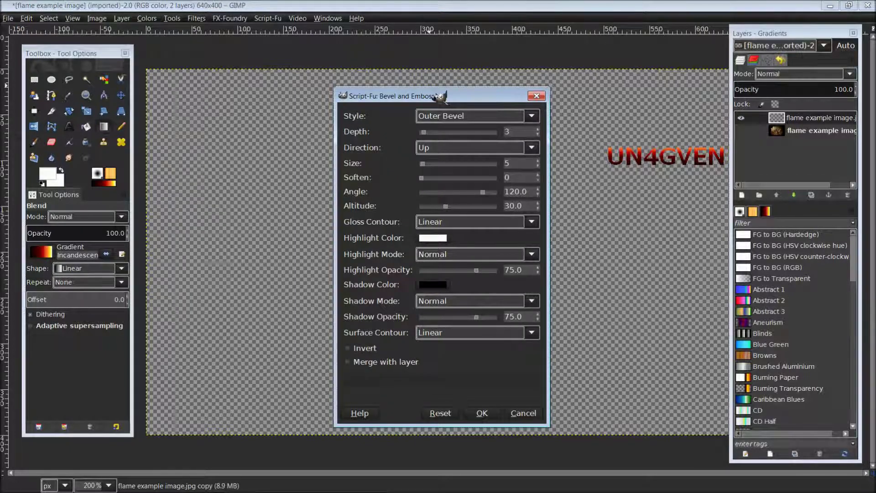
drag(439, 96, 435, 87)
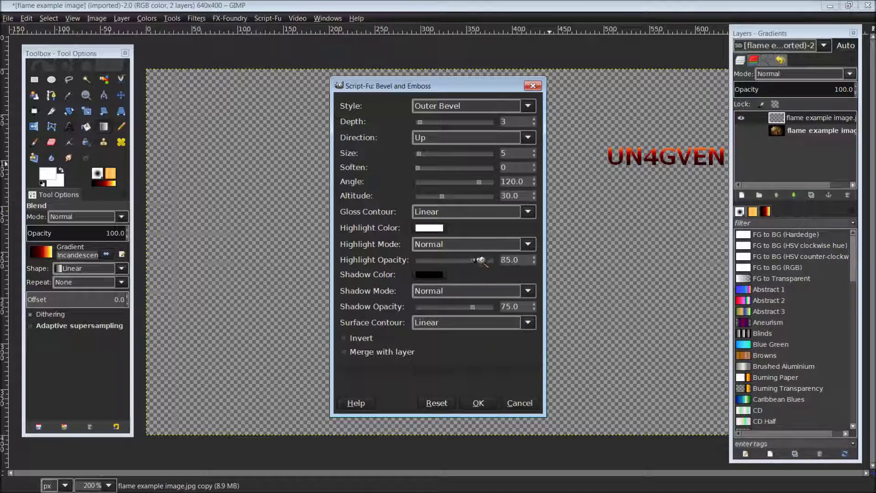
drag(480, 260, 524, 263)
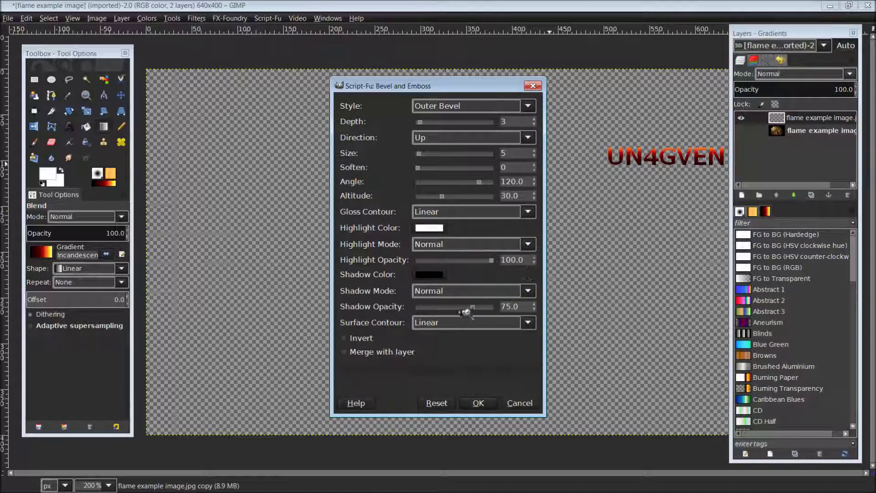
drag(481, 308, 537, 316)
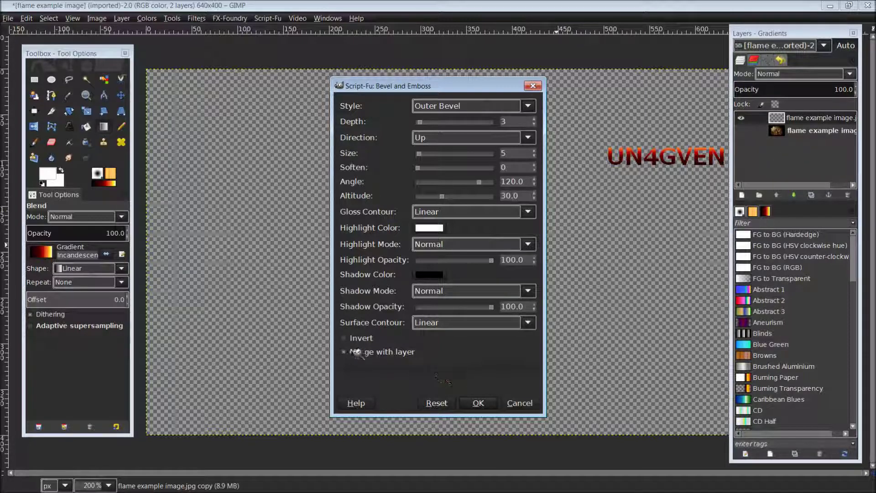
click(480, 404)
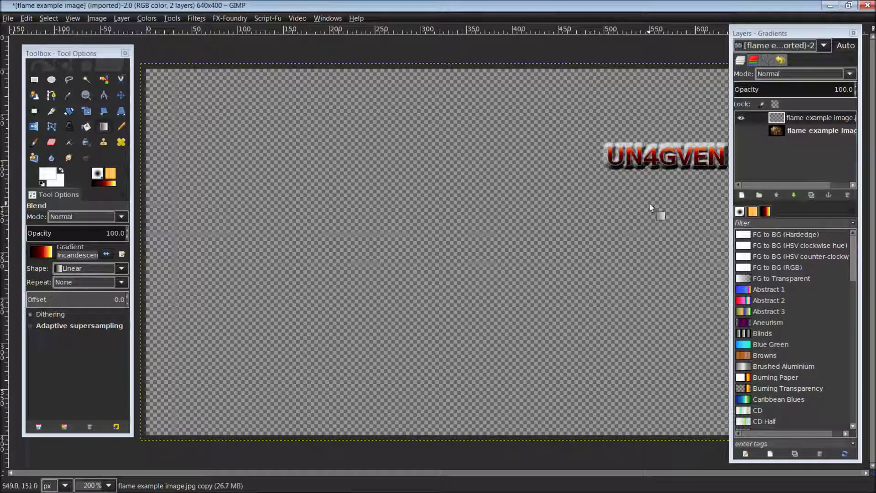
- Run Fire Animator on the beveled UN4GVEN lettering with Use background enabled and the original flame image layer as the background
click(783, 33)
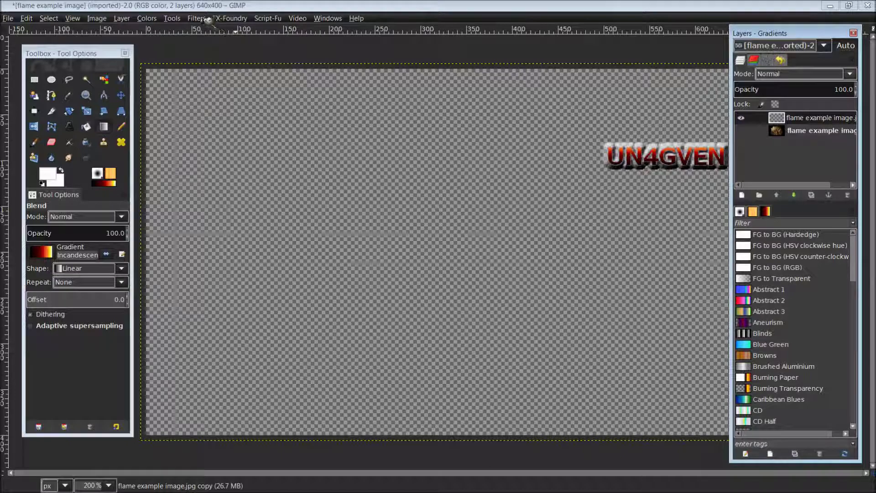
click(246, 19)
mouse_move(260, 46)
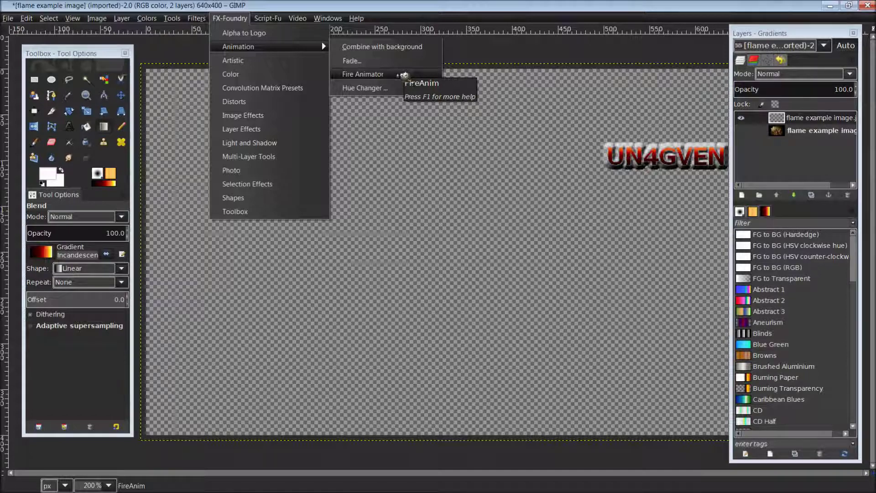
click(403, 75)
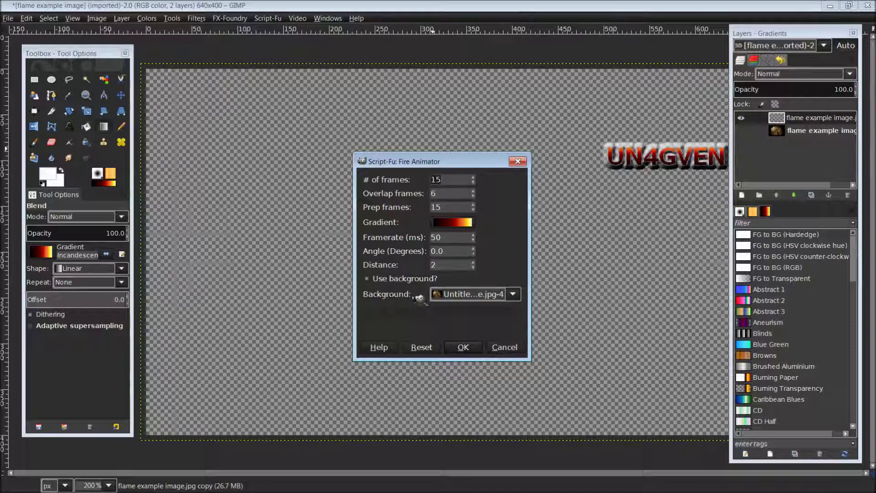
click(368, 278)
click(513, 294)
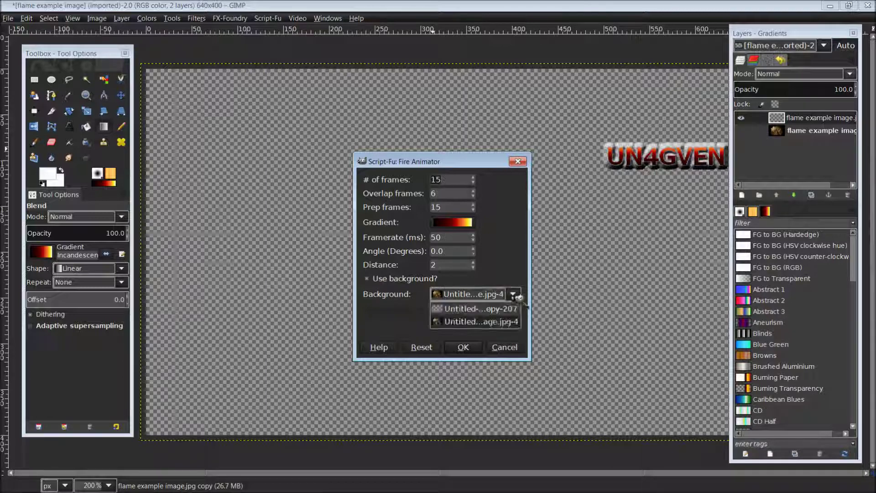
click(508, 321)
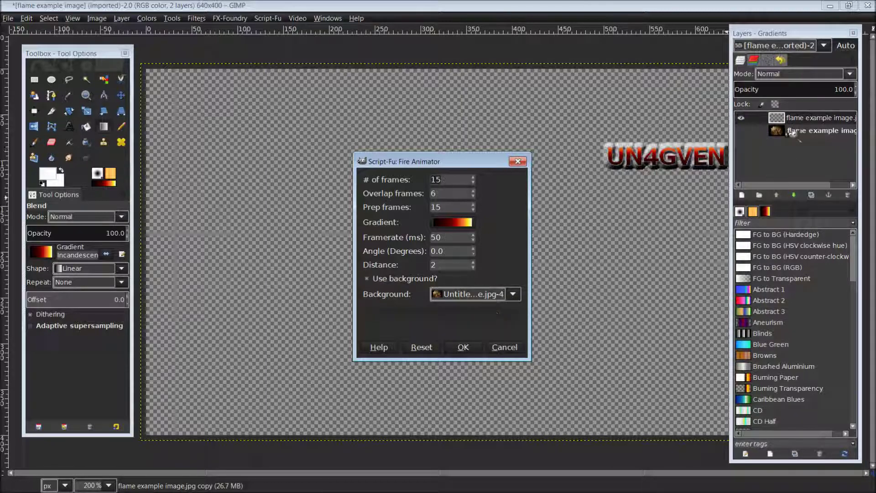
click(475, 349)
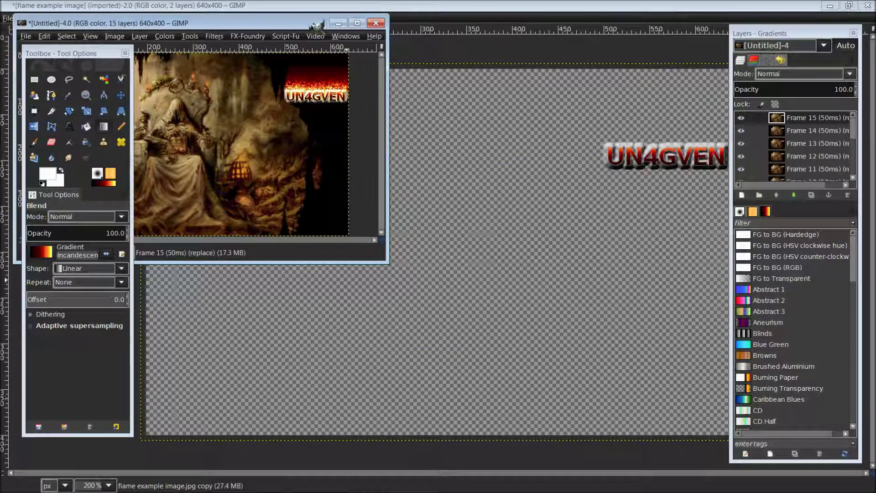
- Play the generated fire animation in Animation Playback to examine the burning lettering, and close the playback window
drag(316, 25, 502, 73)
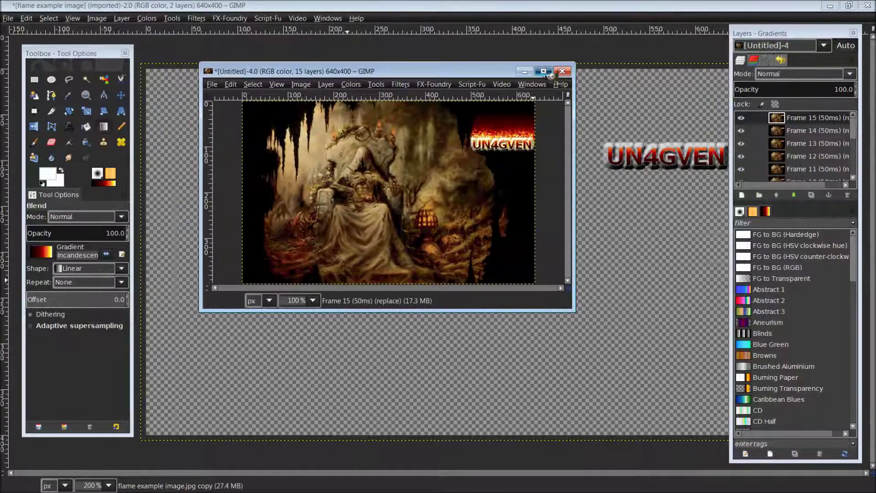
click(546, 72)
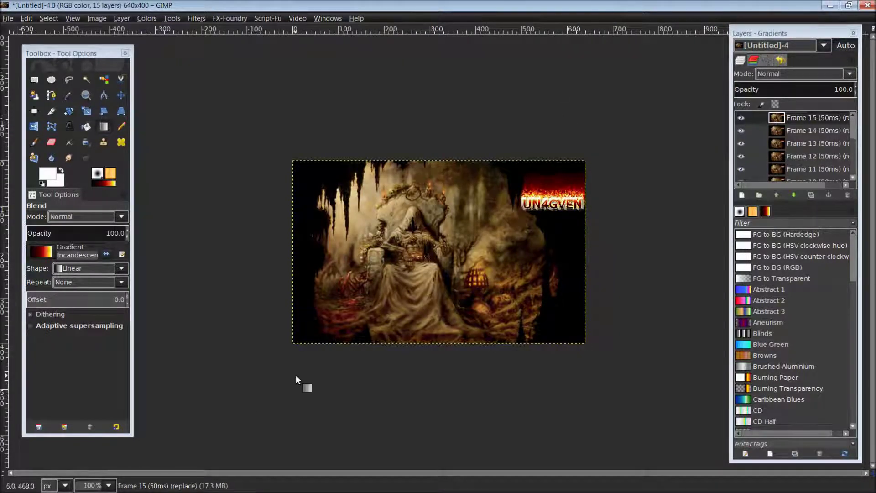
key(plus)
key(plus)
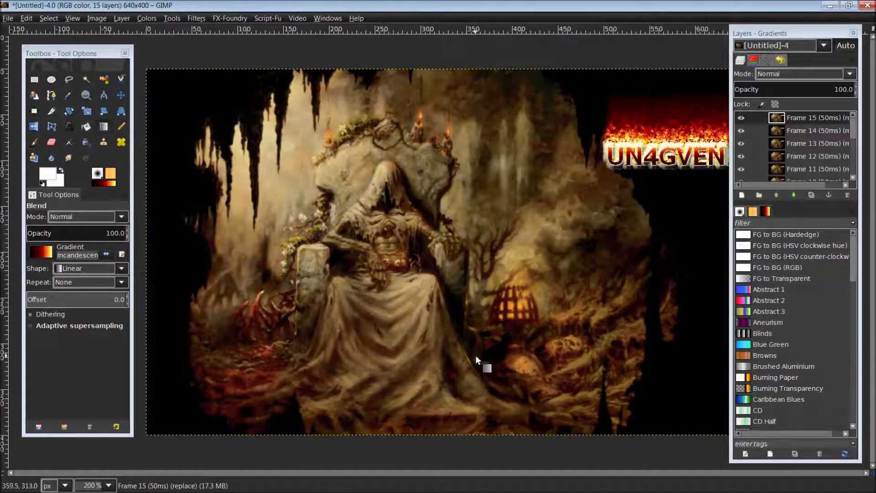
drag(496, 351, 475, 391)
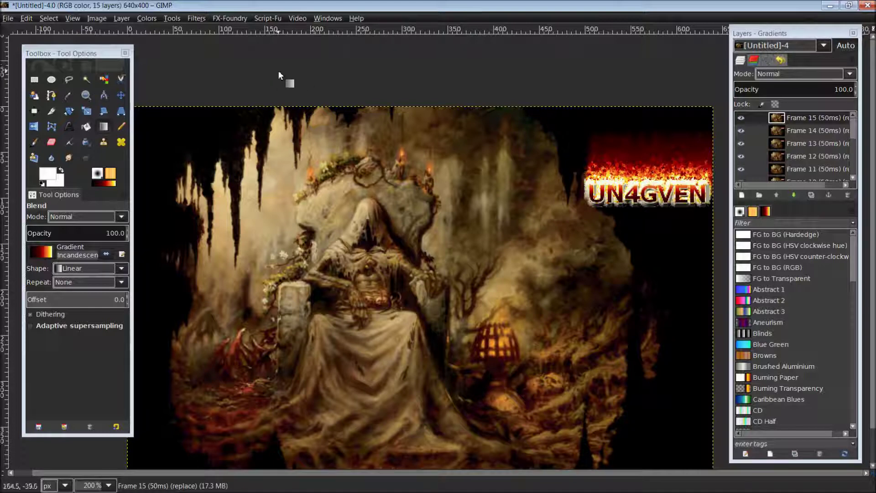
click(199, 18)
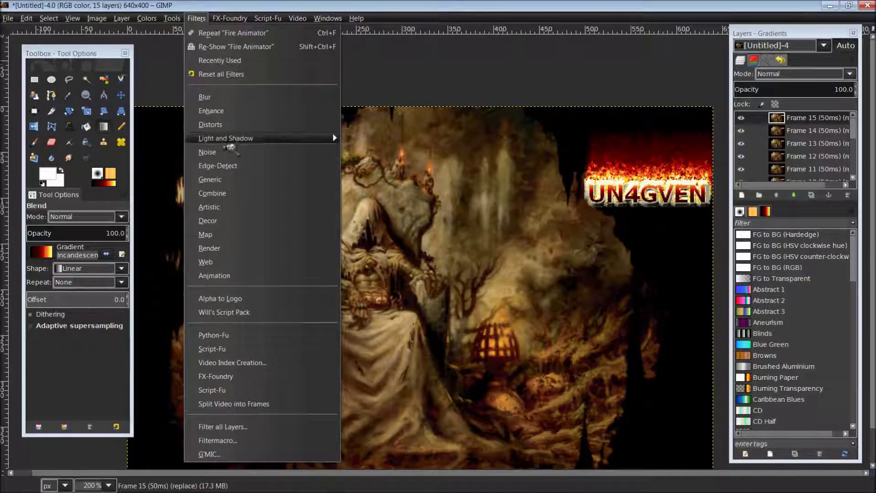
mouse_move(250, 282)
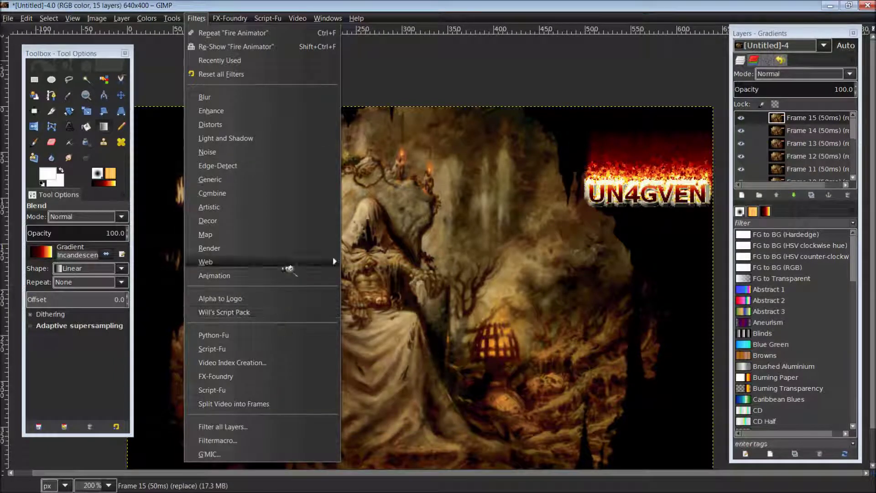
mouse_move(297, 276)
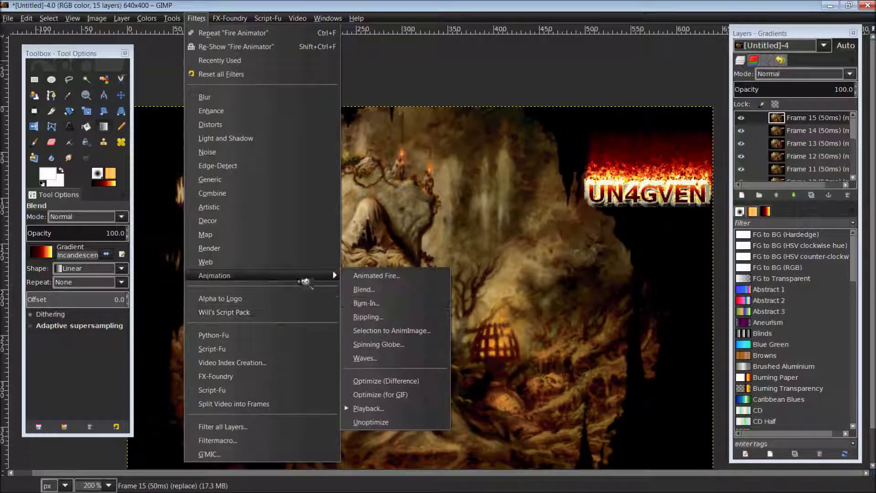
click(417, 411)
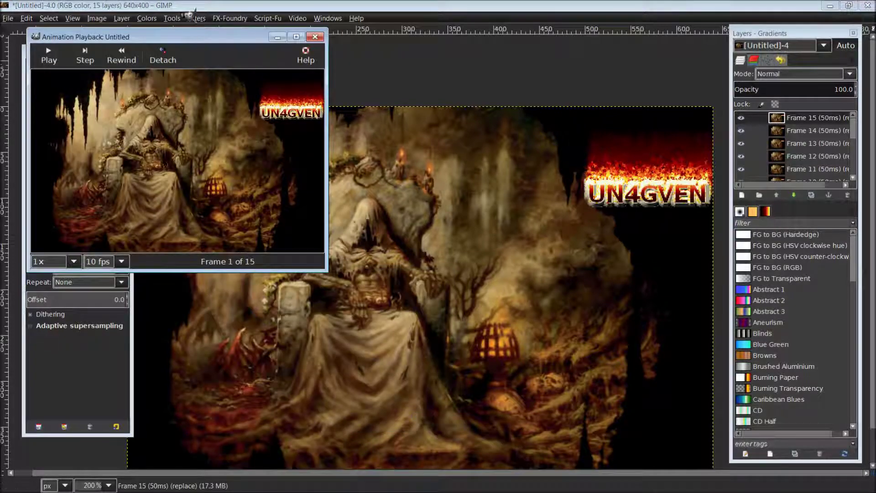
drag(193, 36, 456, 130)
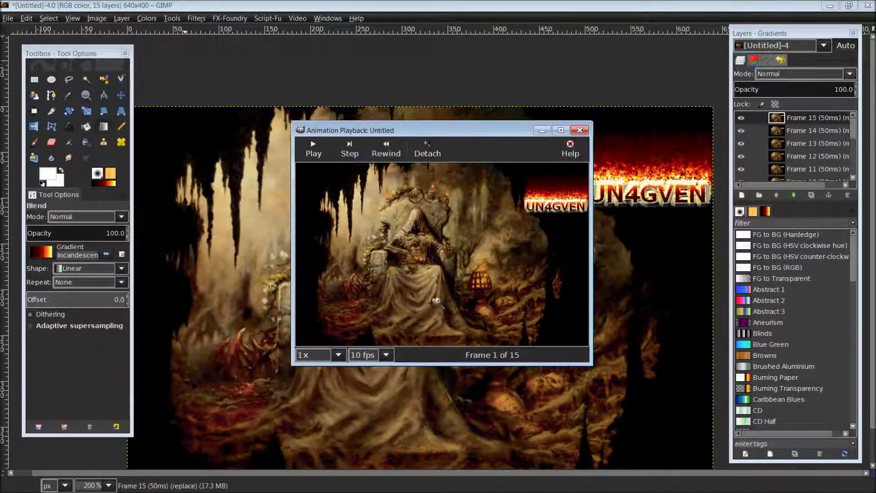
click(319, 154)
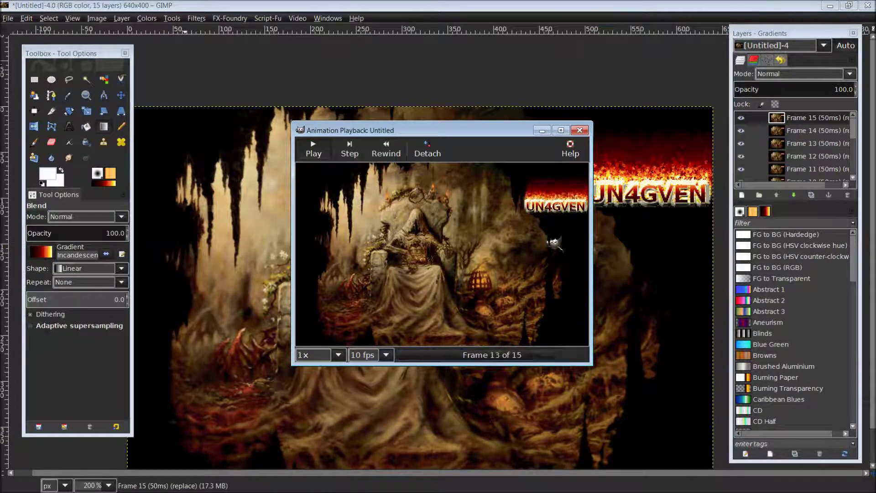
click(581, 131)
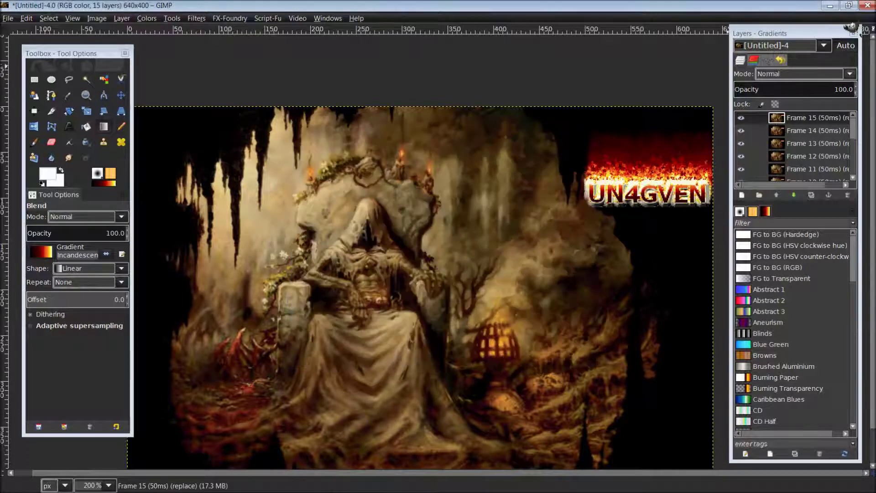
- Close the generated animation image and the flame example image, discarding the changes to both
click(867, 5)
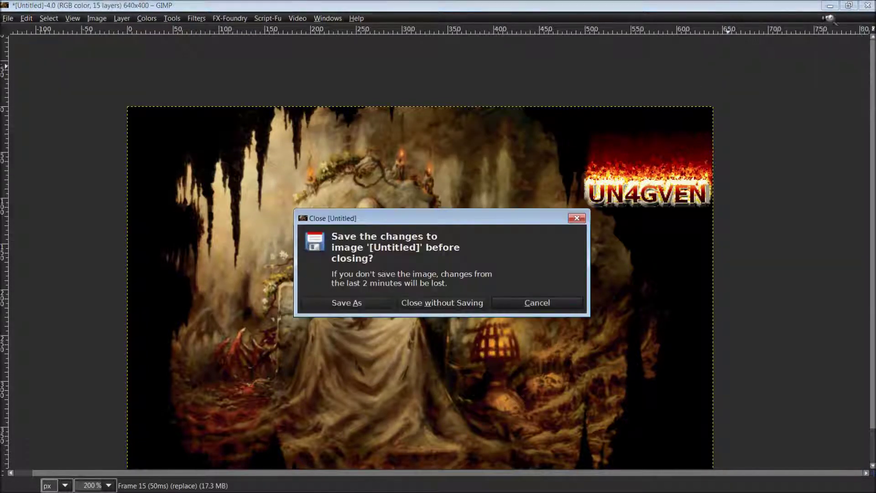
click(442, 303)
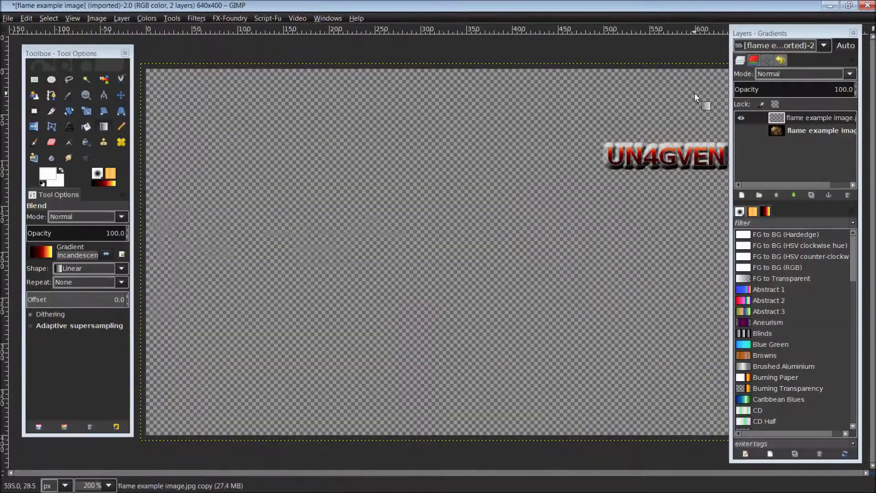
drag(775, 50, 790, 34)
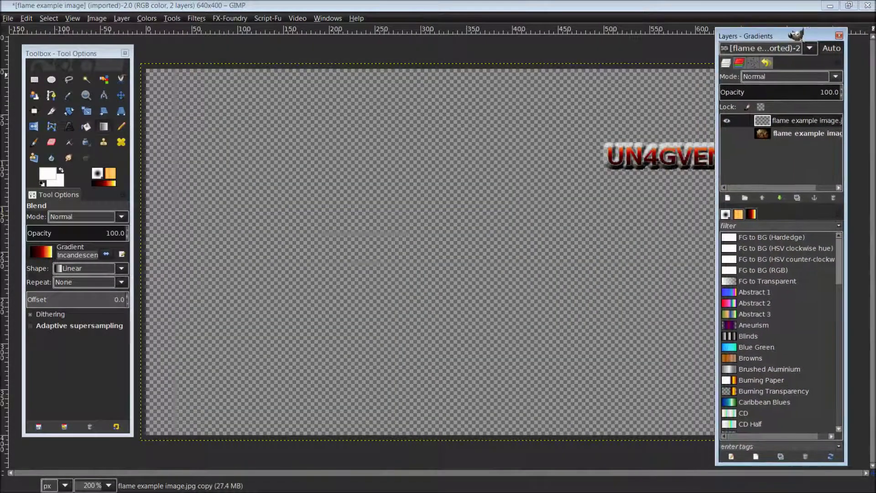
click(866, 5)
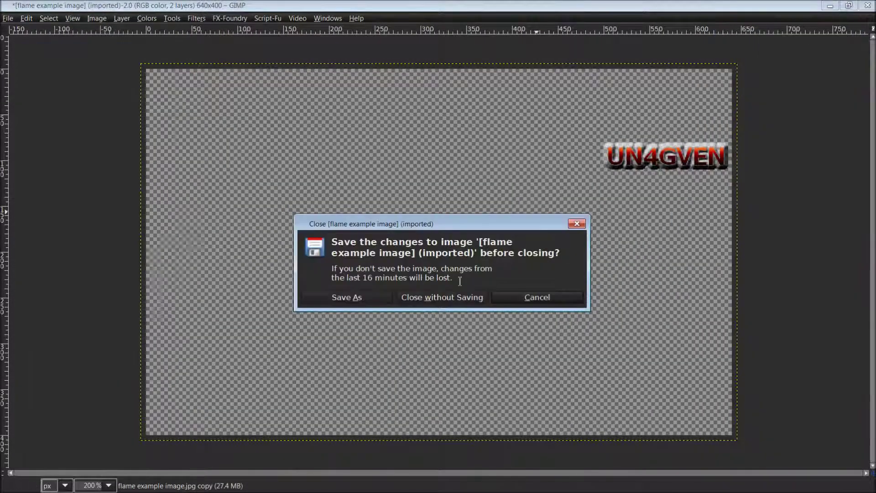
click(464, 297)
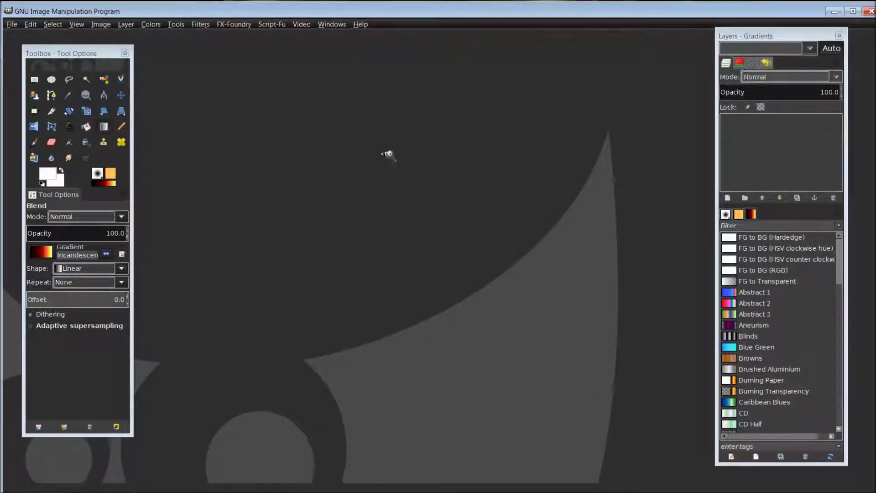
- Open trash.jpg from the GIMP Pics folder and reposition the floating tool and layer windows beside the image
mouse_move(338, 487)
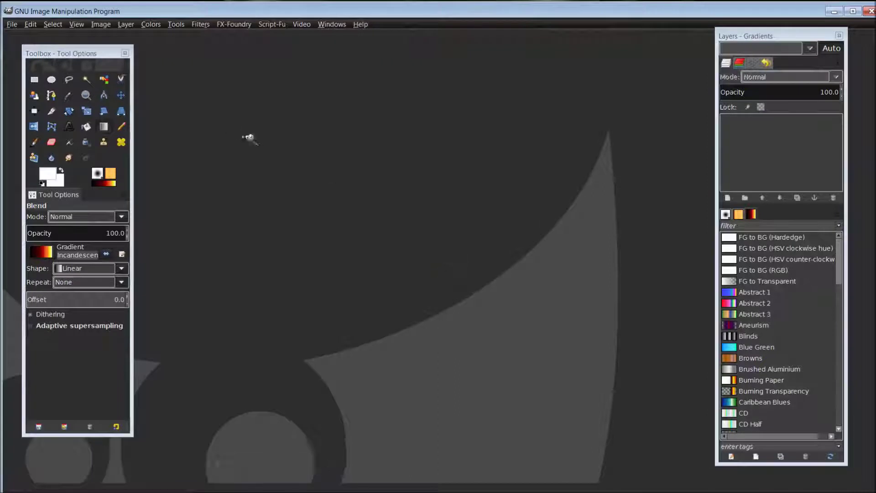
click(16, 25)
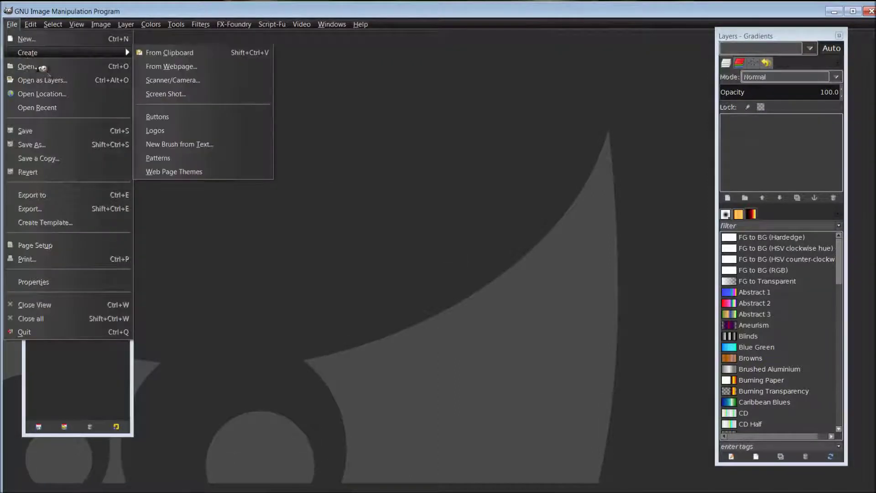
mouse_move(47, 60)
click(51, 66)
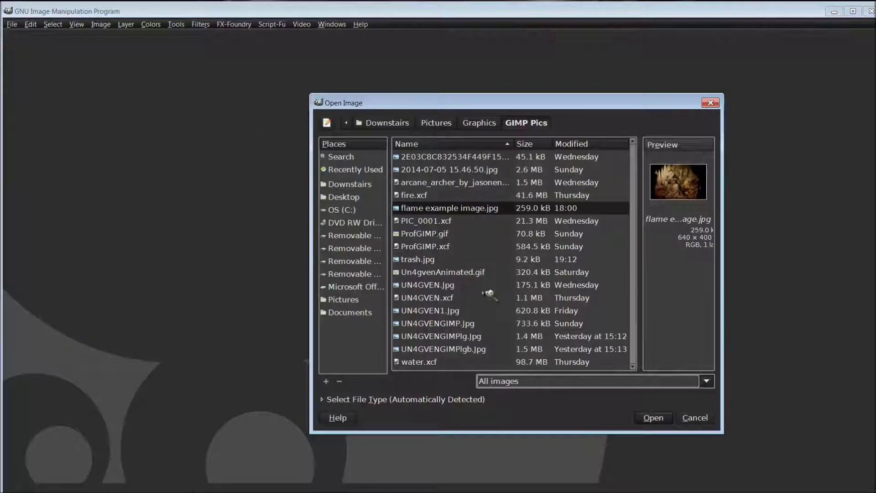
click(433, 260)
click(653, 417)
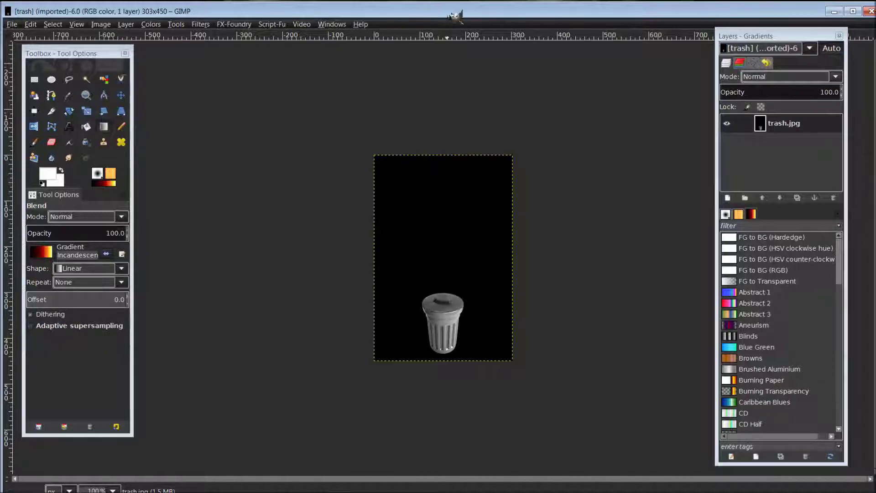
key(plus)
key(plus)
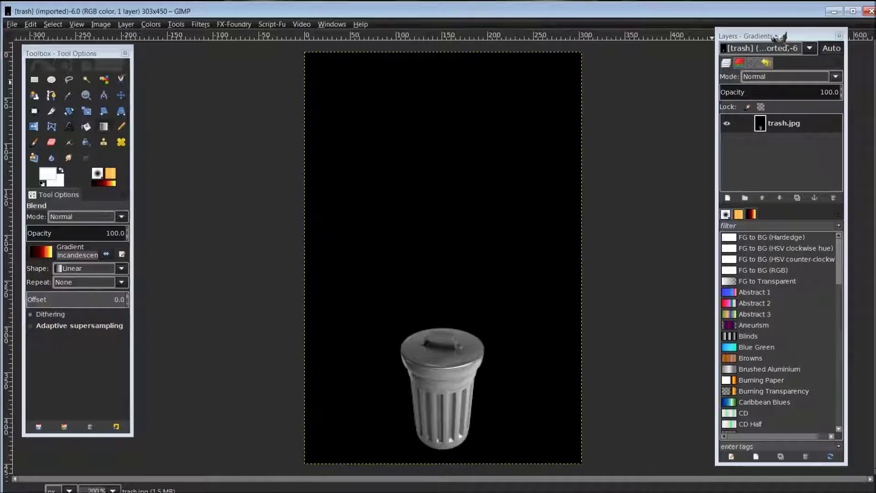
drag(779, 36, 795, 49)
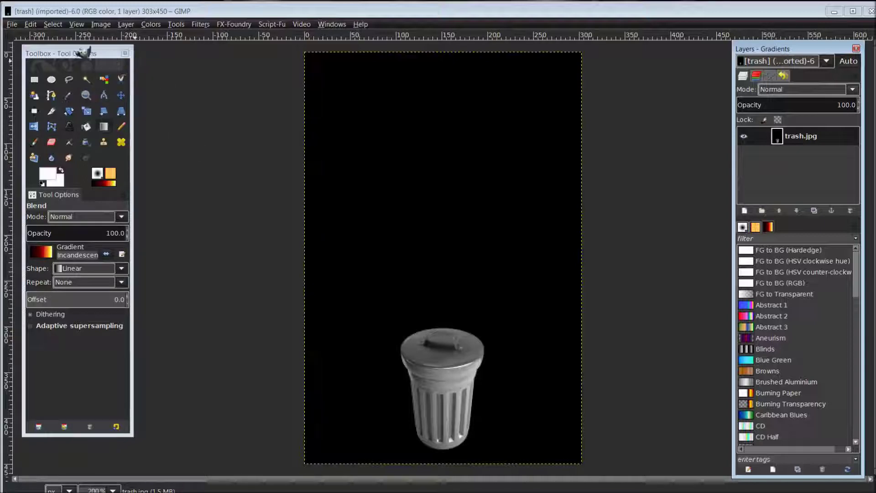
drag(85, 53, 99, 58)
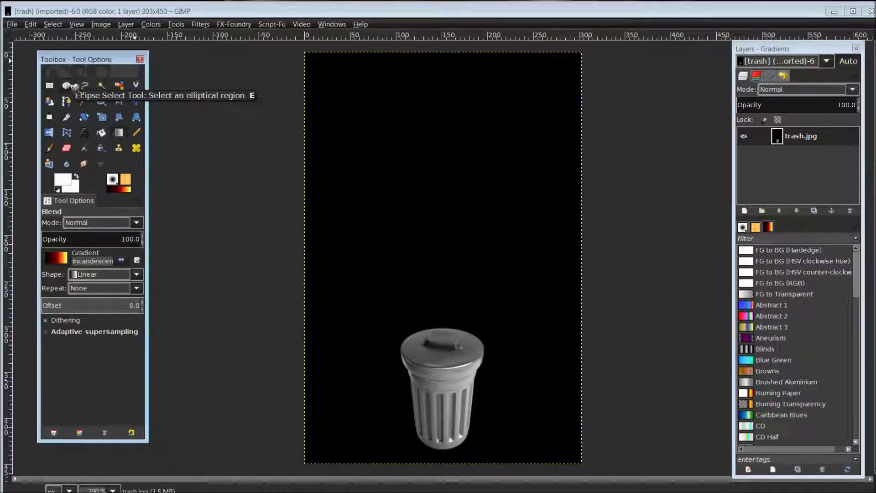
- Draw an elliptical selection around the trash can lid, fitted to 90 × 41 px at position 106, 302
click(68, 85)
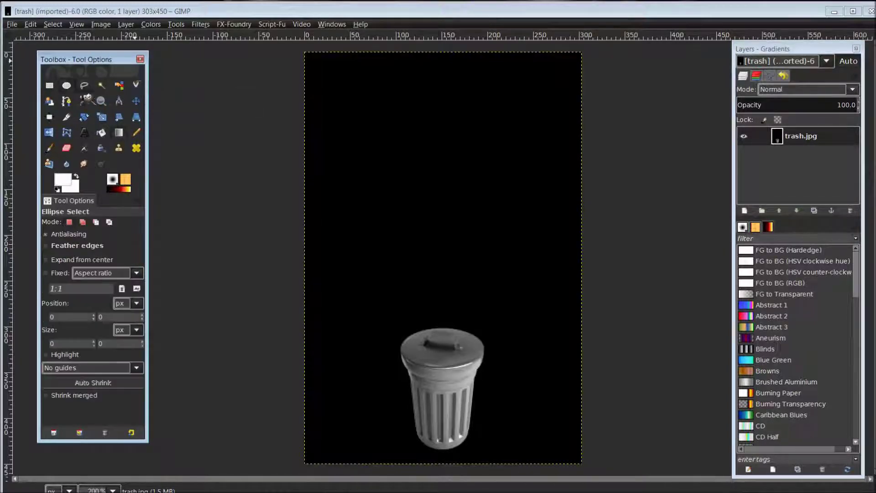
drag(415, 335, 499, 385)
drag(463, 361, 449, 352)
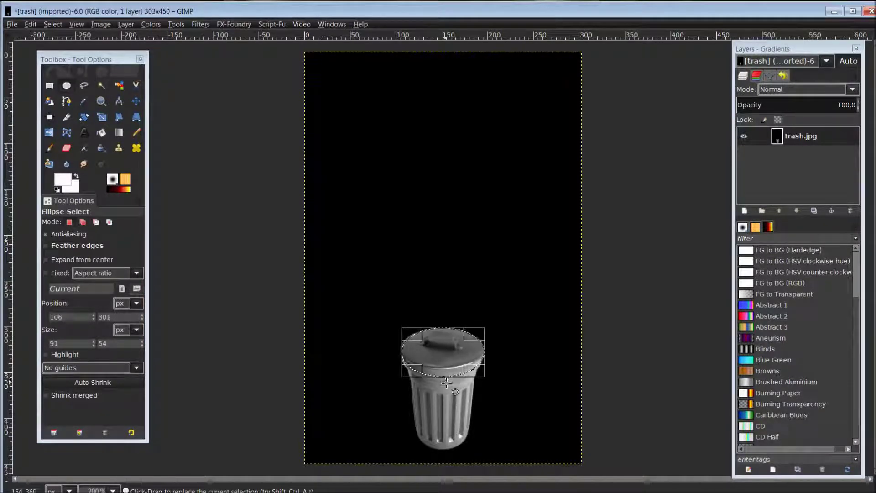
drag(447, 376, 449, 363)
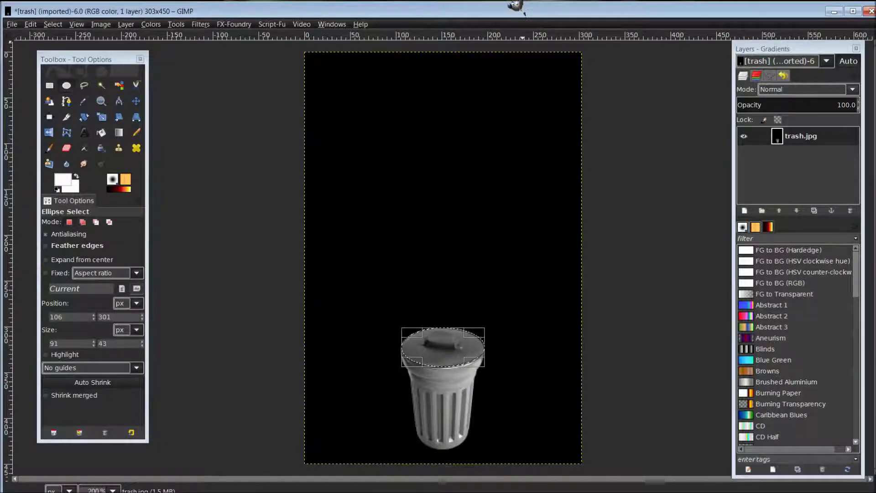
key(plus)
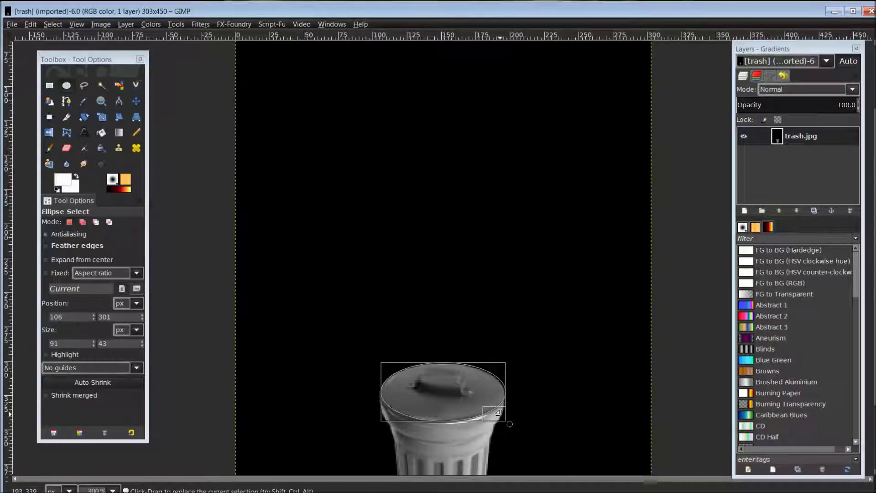
drag(509, 423, 509, 422)
drag(509, 376, 507, 378)
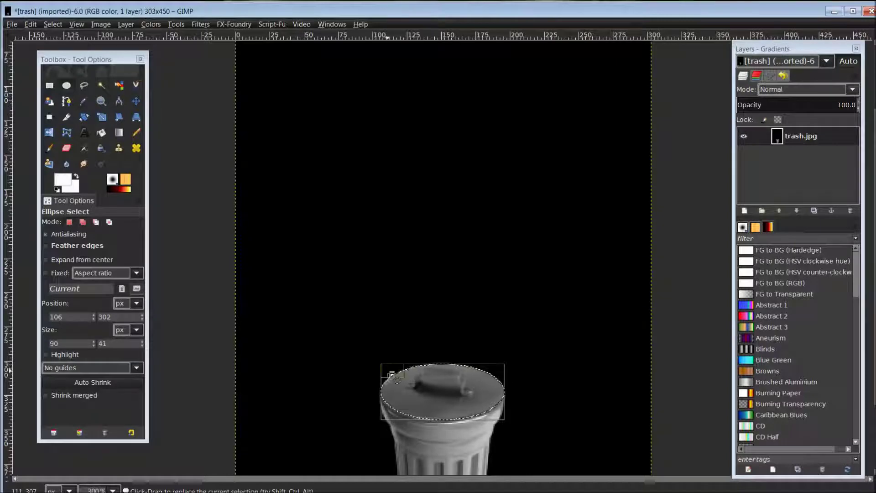
drag(397, 377, 400, 380)
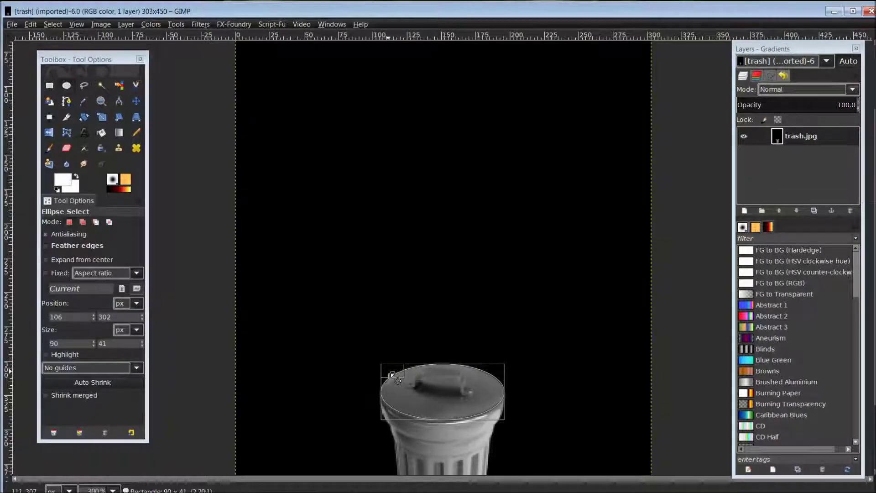
click(441, 401)
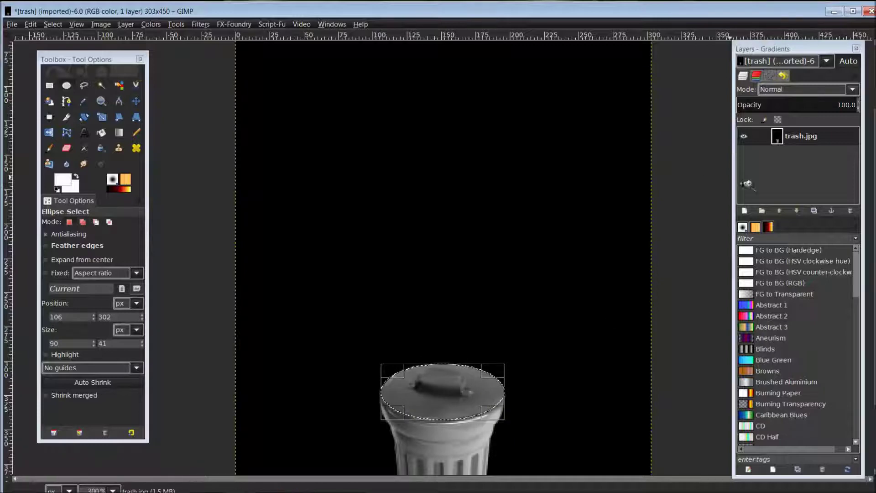
- Duplicate the trash.jpg layer and reposition the floating Layers window beside the image
drag(797, 42, 745, 33)
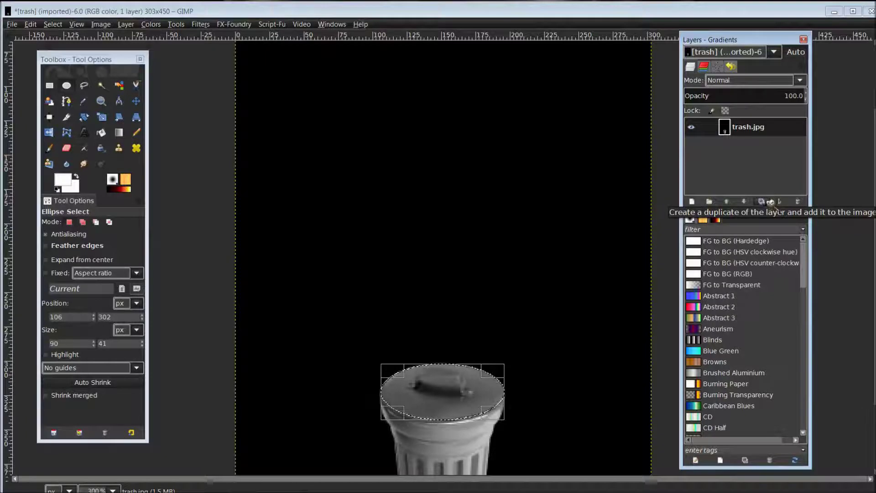
click(771, 202)
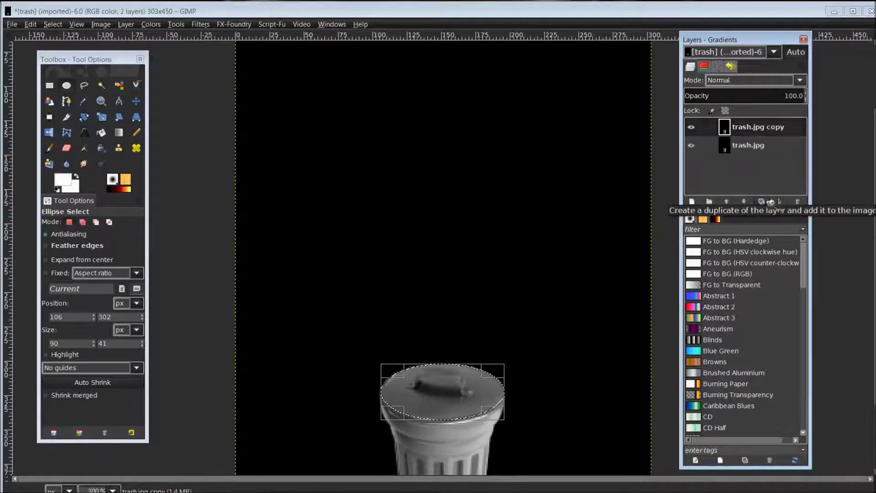
drag(757, 40, 786, 45)
- Reset and swap the colors, and bucket-fill the whole lid selection with white on the trash.jpg copy layer
key(d)
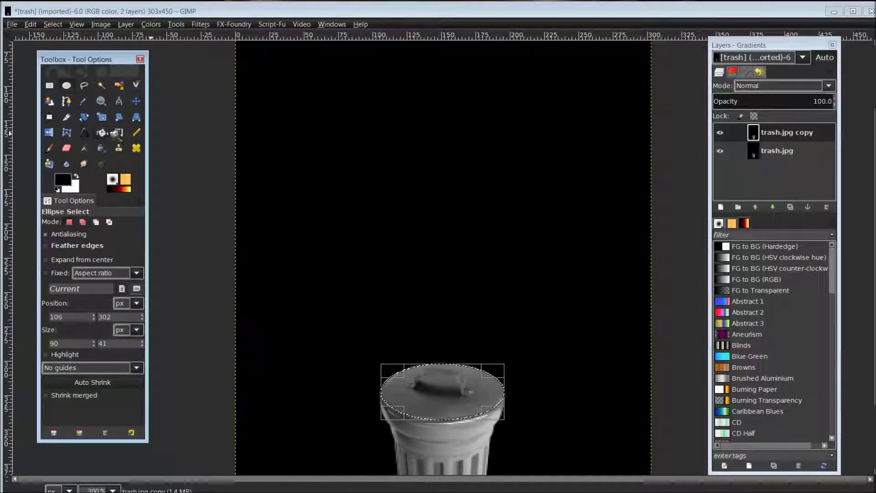
drag(123, 58, 138, 56)
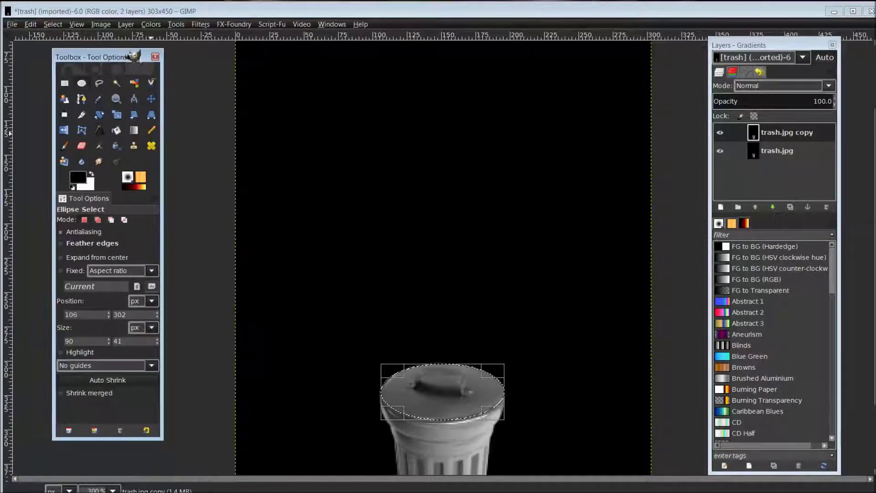
click(123, 133)
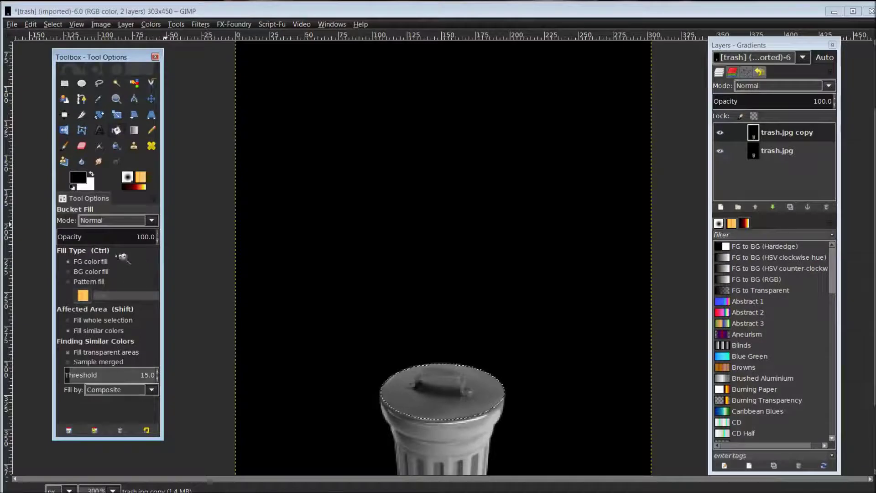
click(73, 321)
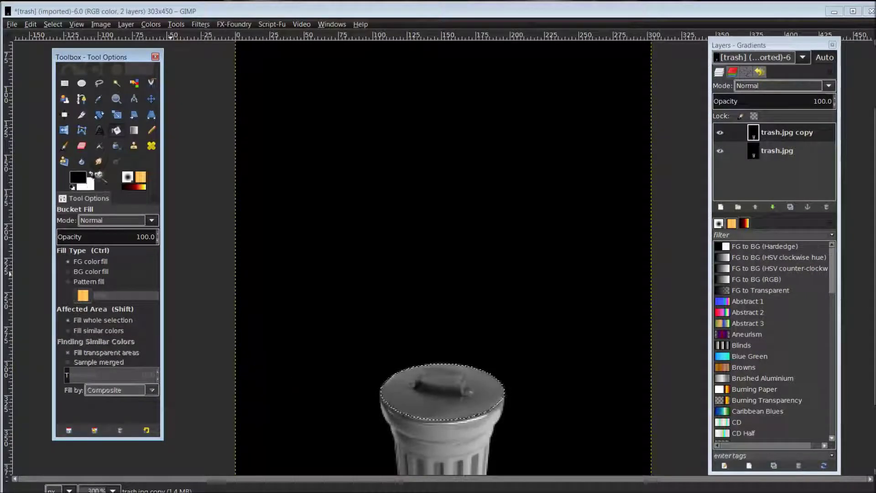
click(92, 174)
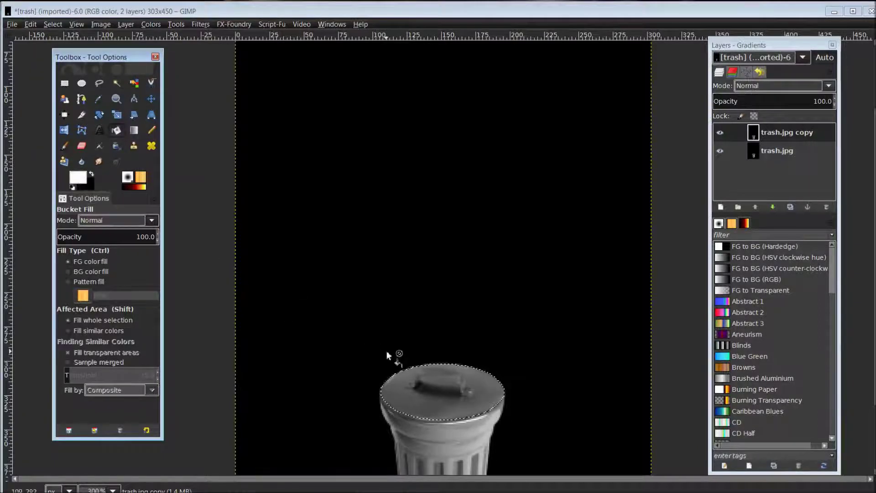
click(437, 390)
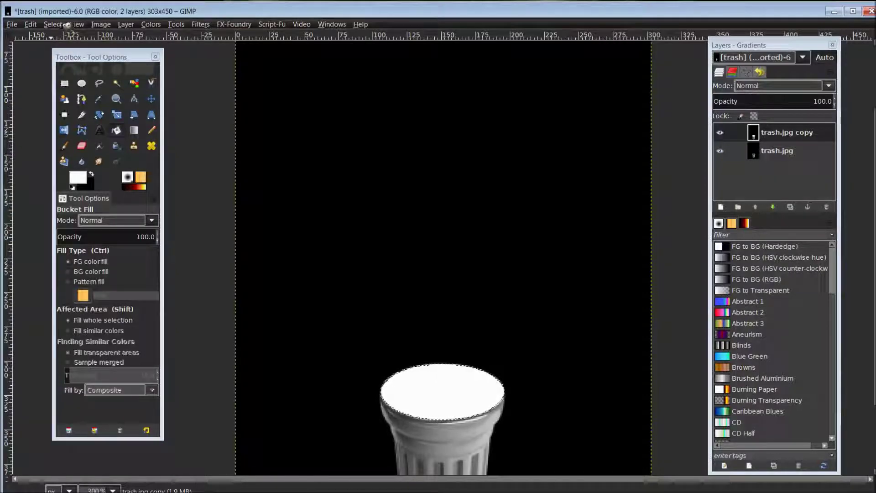
- Invert the lid selection and add an alpha channel to the trash.jpg copy layer
click(66, 24)
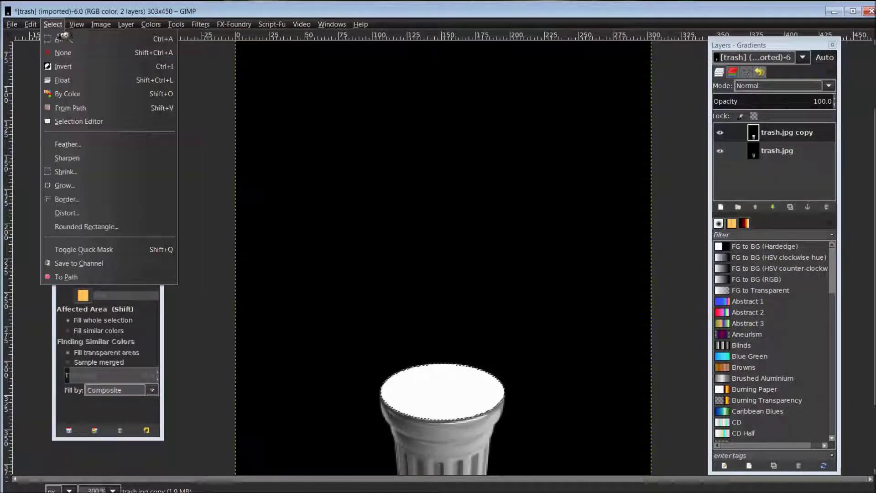
click(78, 69)
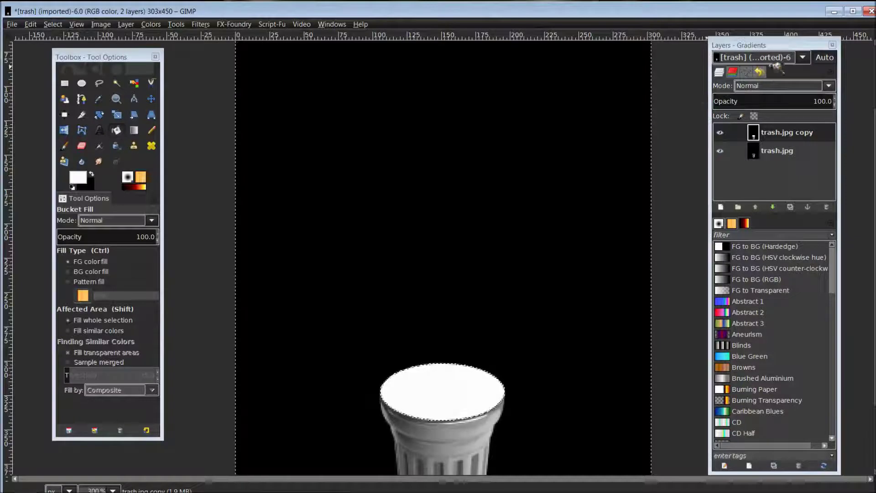
drag(781, 45, 765, 52)
click(769, 140)
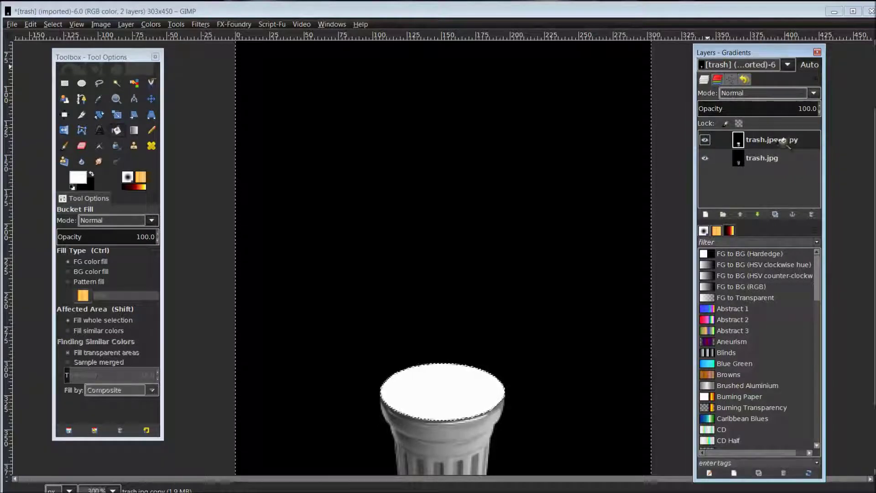
right_click(782, 141)
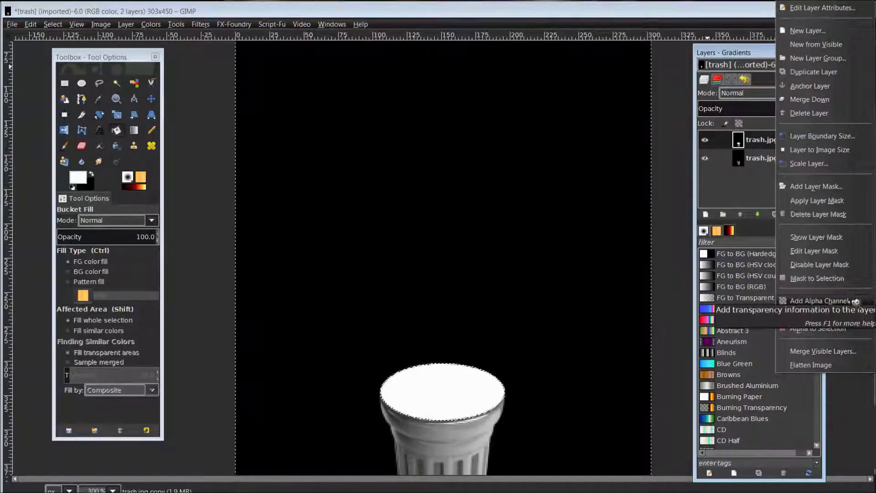
click(821, 301)
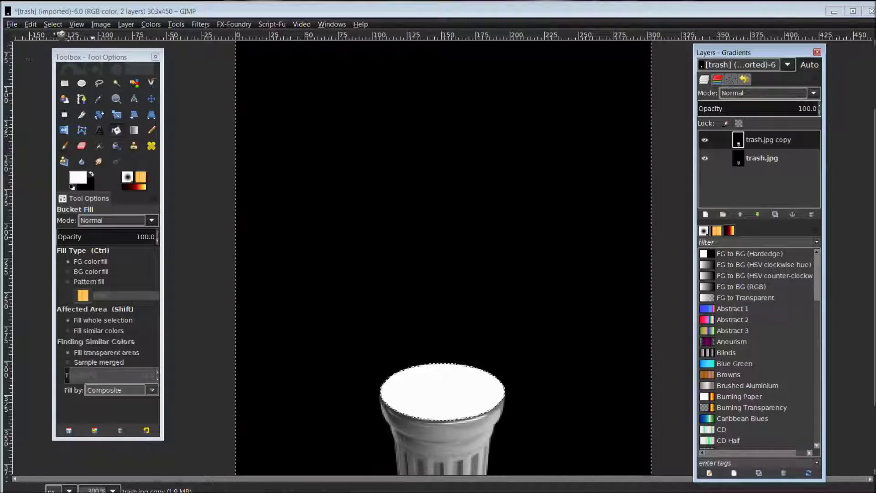
- Cut everything outside the white ellipse from the trash.jpg copy layer, and toggle the trash.jpg layer's visibility to check the cutout
click(32, 24)
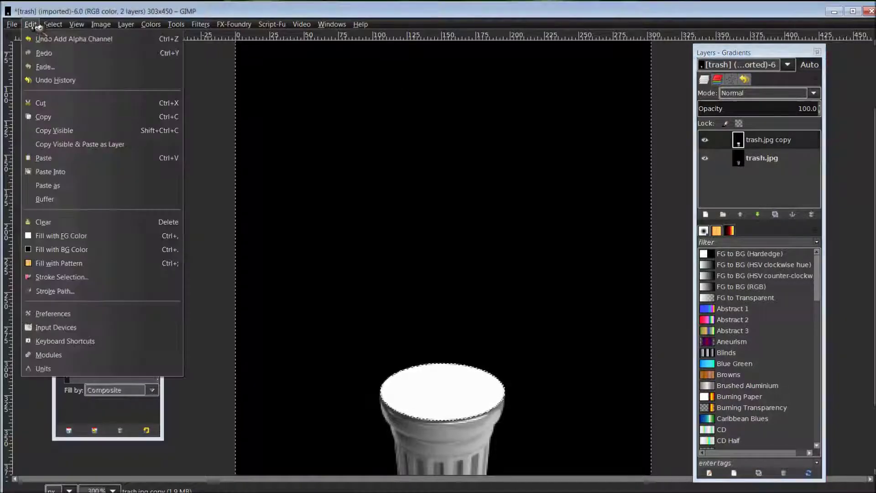
click(56, 106)
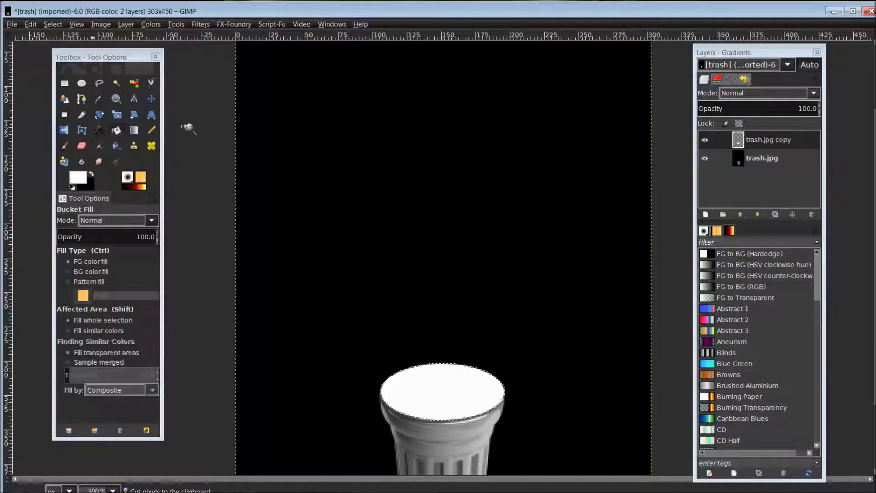
click(704, 160)
click(705, 160)
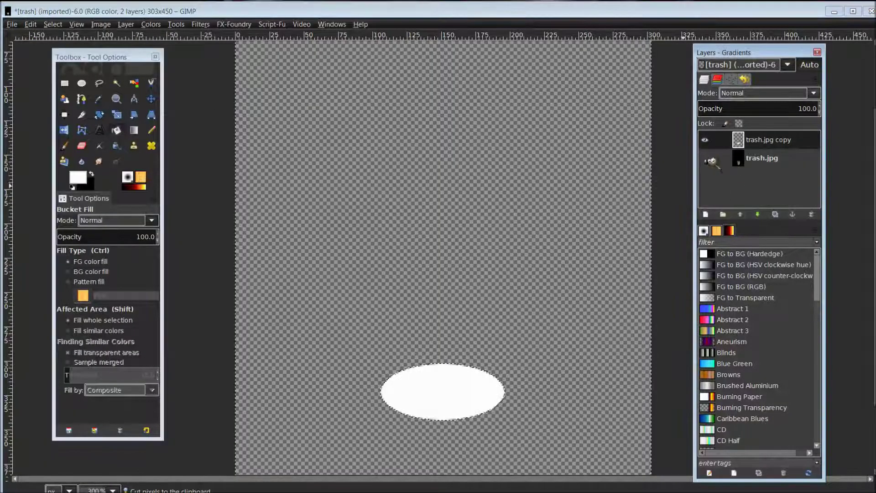
scroll(657, 217, down, 3)
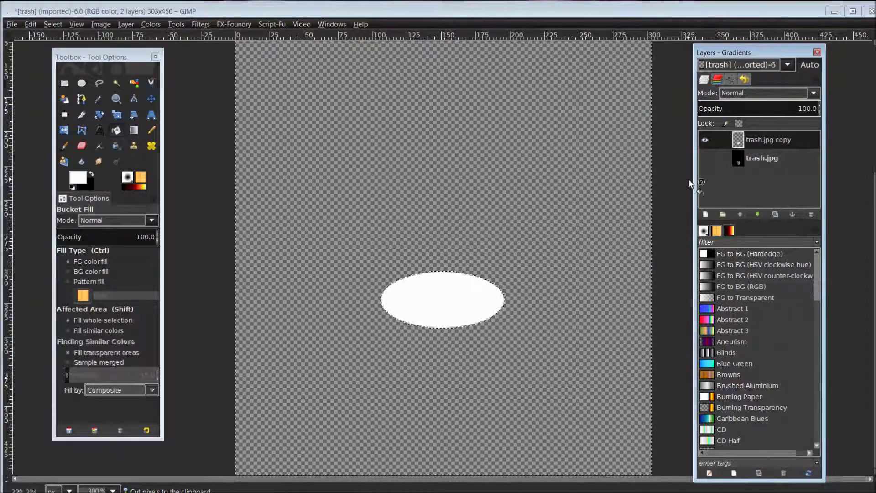
click(704, 159)
click(704, 159)
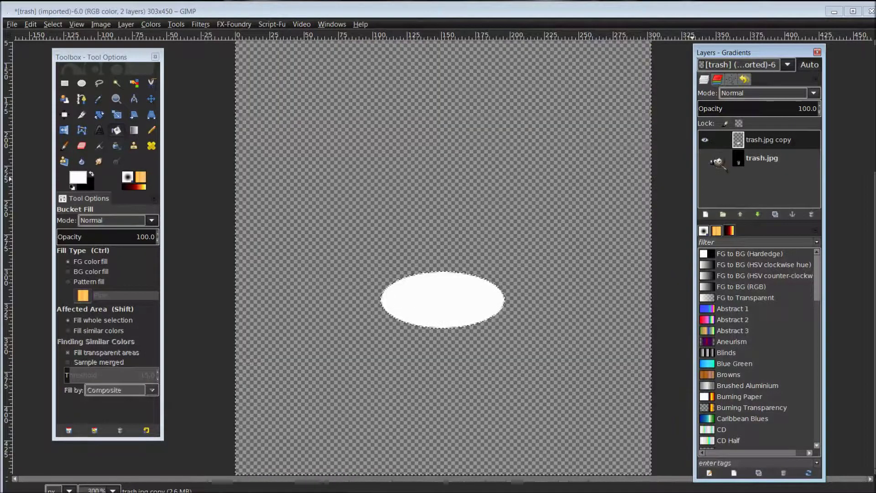
click(704, 159)
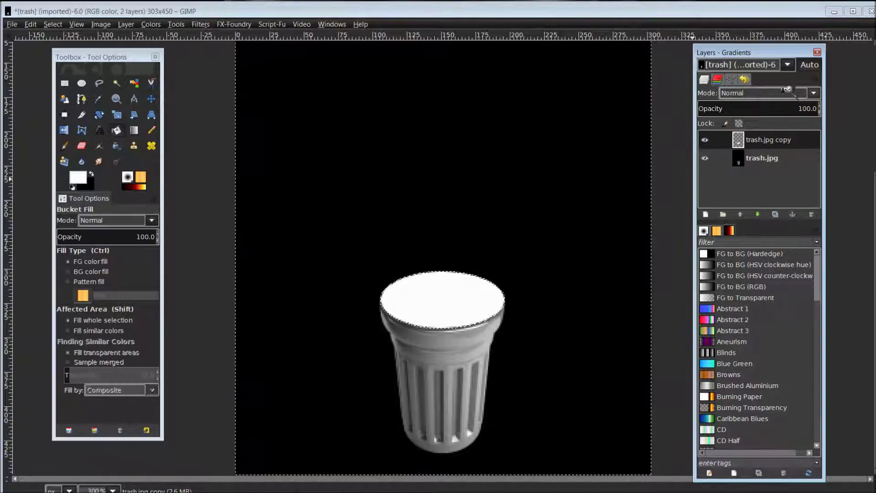
- Move the Layers window clear of the image and dismiss the selection
drag(779, 50, 798, 46)
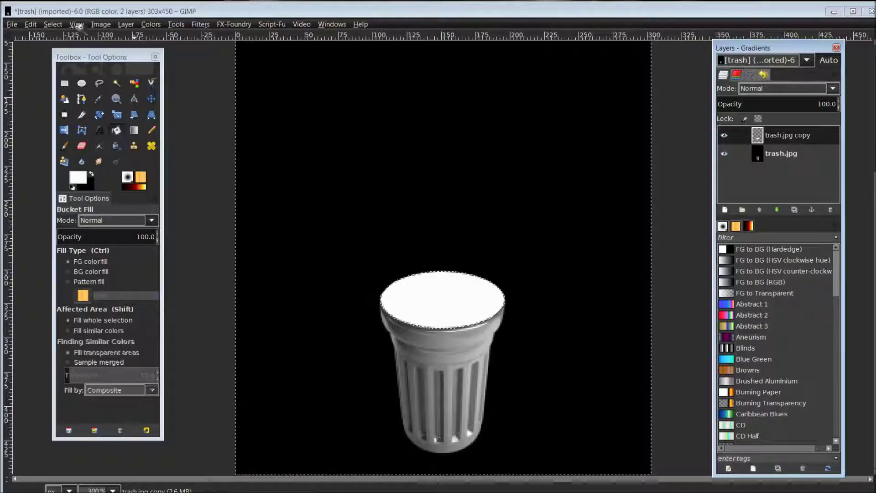
click(53, 25)
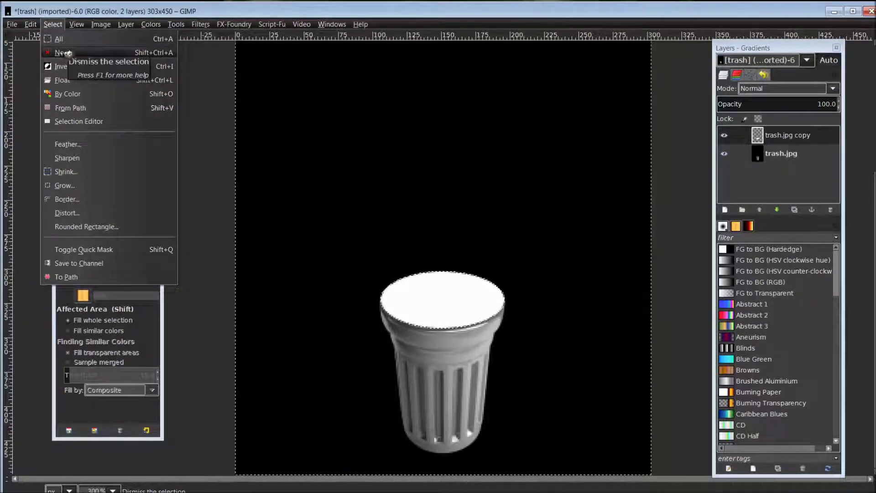
click(69, 53)
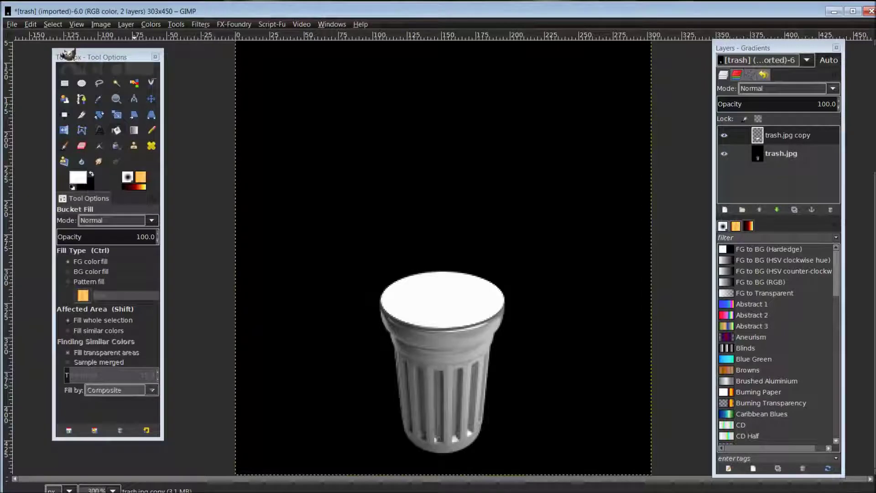
- Apply Difference Clouds with Turbulent enabled to the white ellipse on the trash.jpg copy layer
click(210, 24)
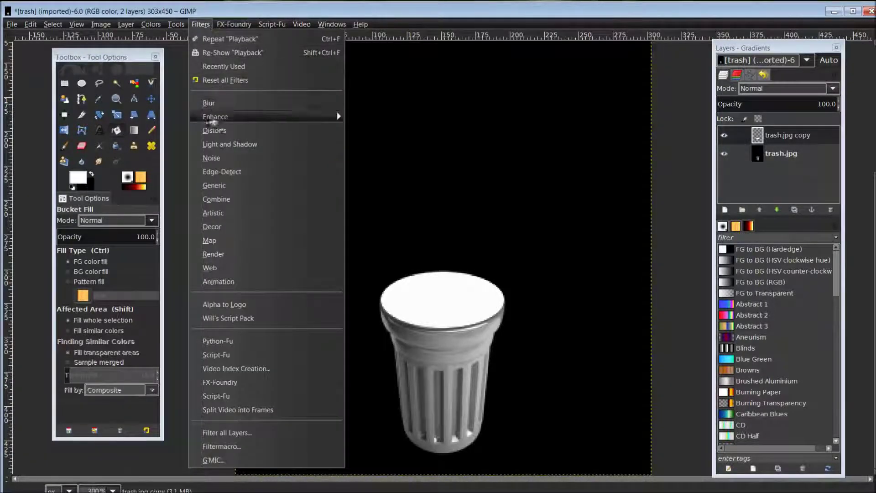
mouse_move(241, 254)
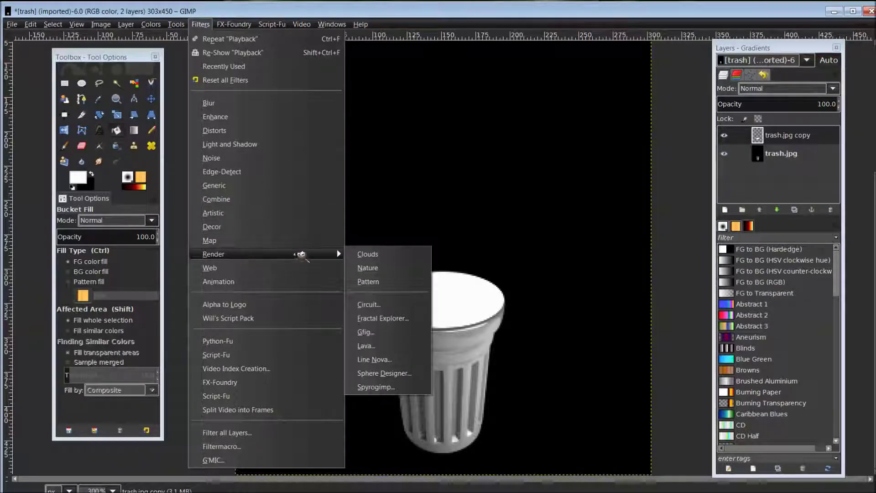
mouse_move(372, 254)
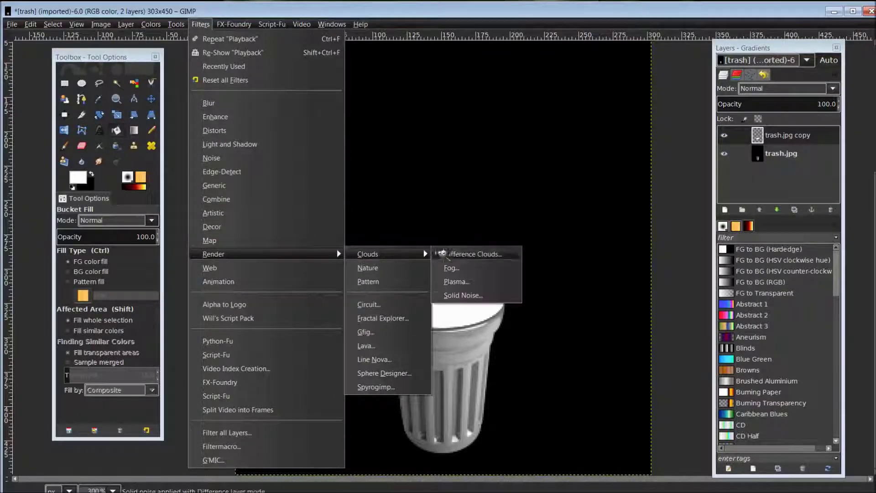
click(511, 256)
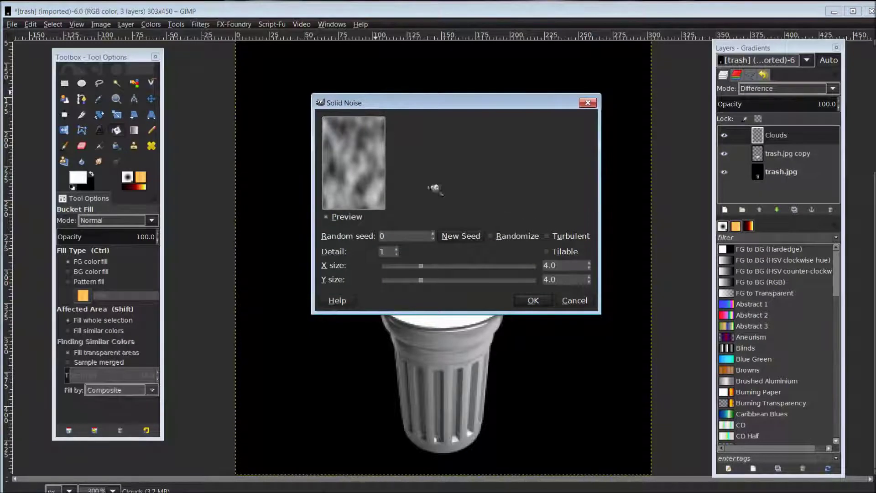
click(552, 236)
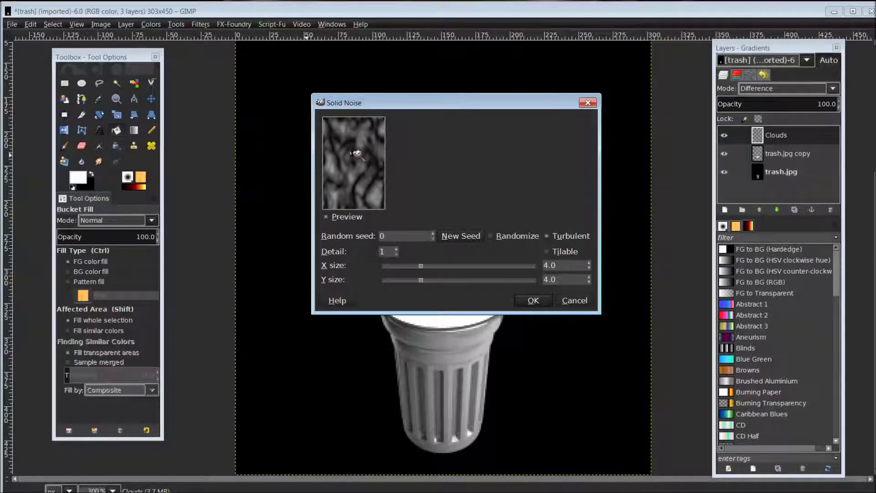
click(541, 303)
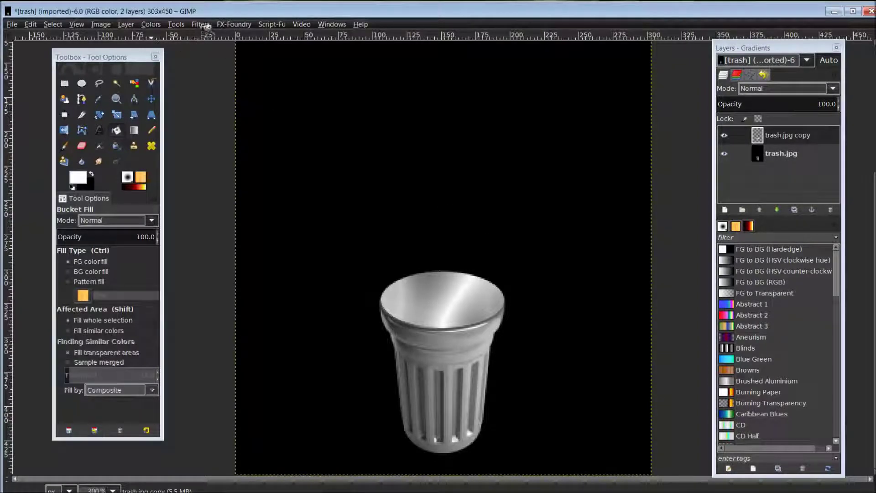
- Darken the cloud-textured ellipse with Curves by pulling the Value curve's midpoint down to about zero output
click(152, 24)
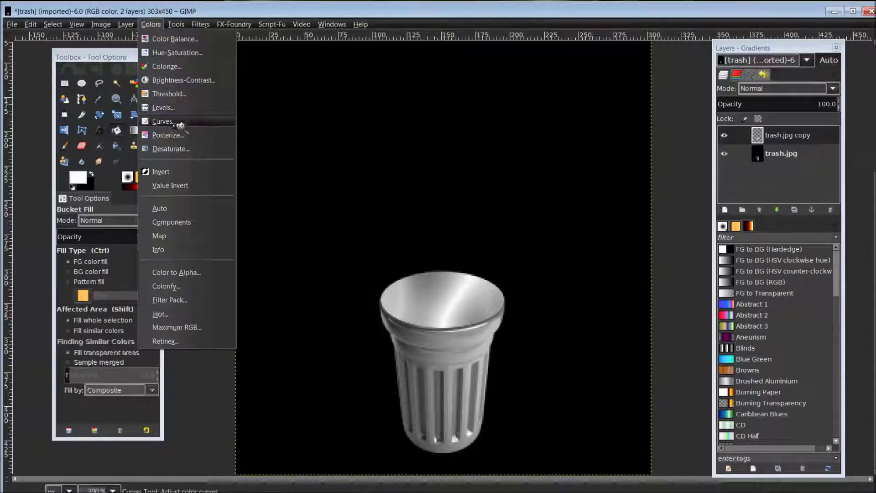
click(193, 125)
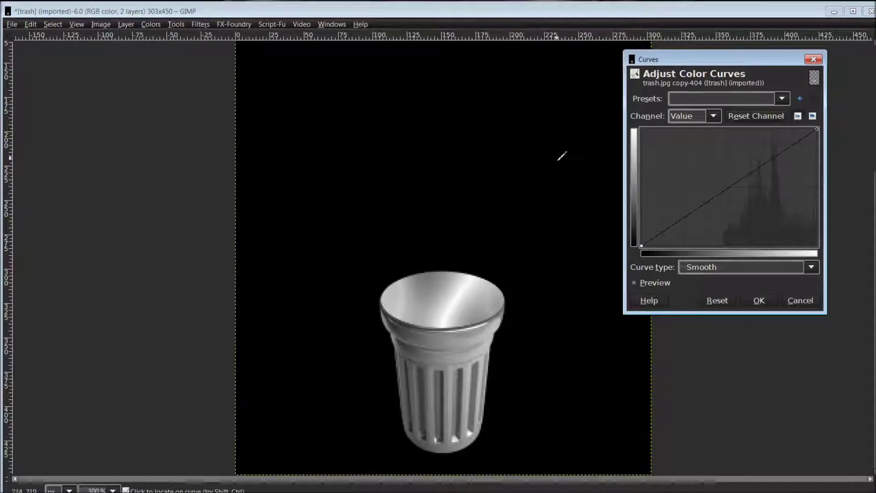
drag(721, 60, 265, 74)
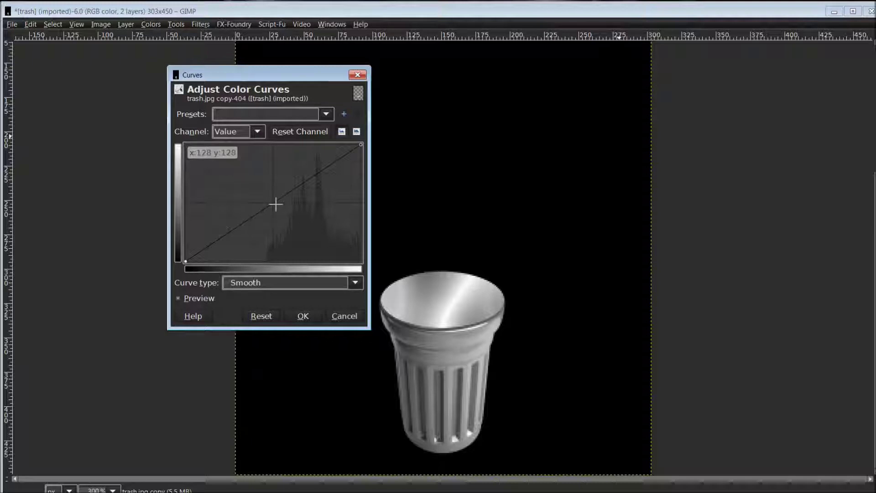
drag(275, 203, 274, 260)
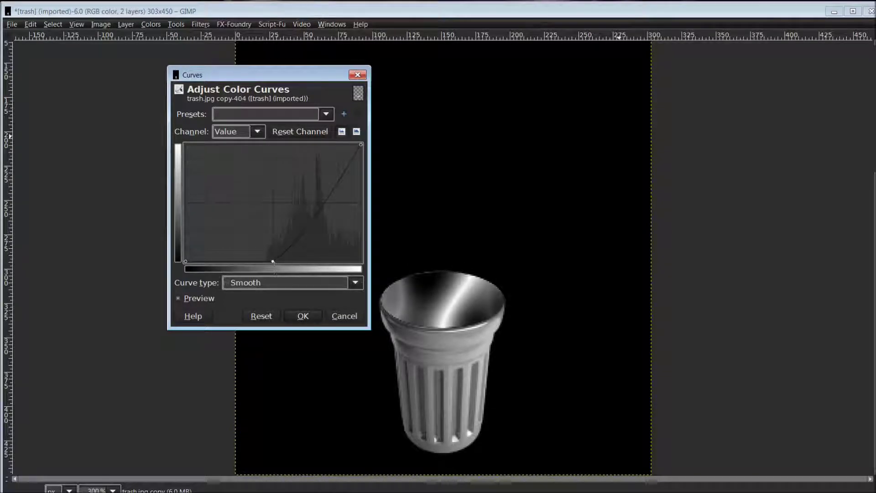
click(304, 316)
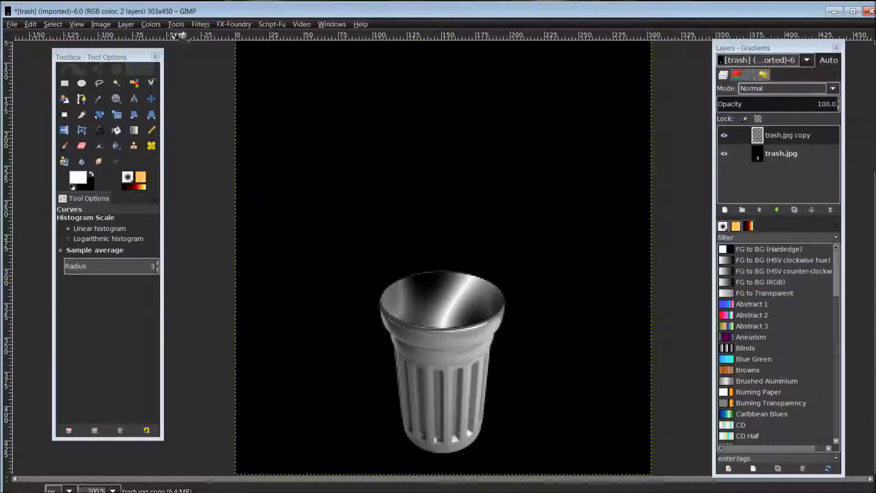
- Start a Color Balance adjustment on the ellipse and set the Shadows to Red 100 and Blue -100
click(164, 24)
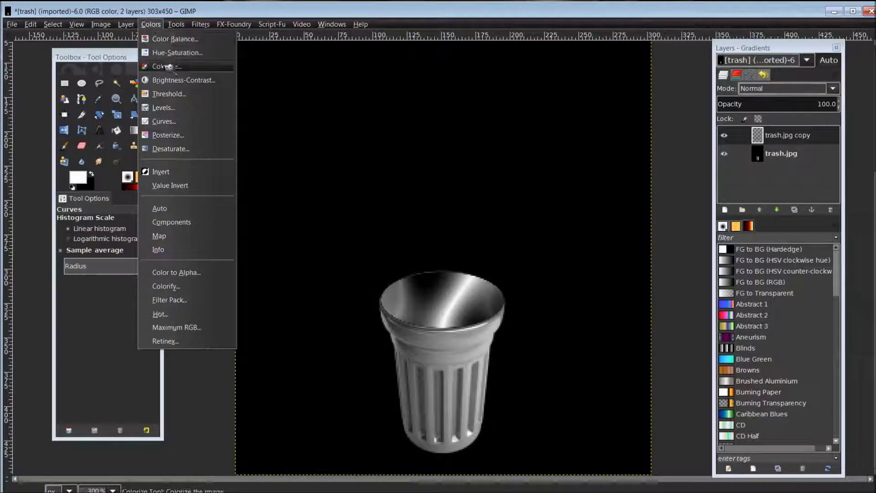
click(202, 40)
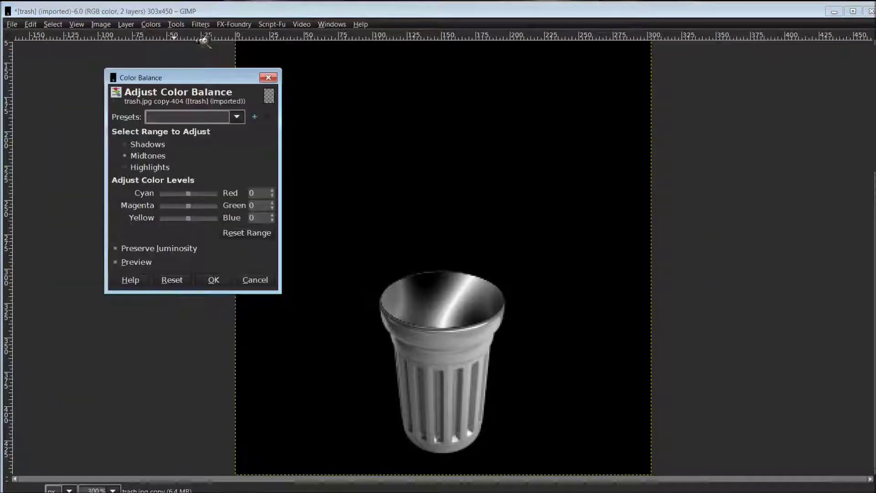
drag(193, 70, 618, 91)
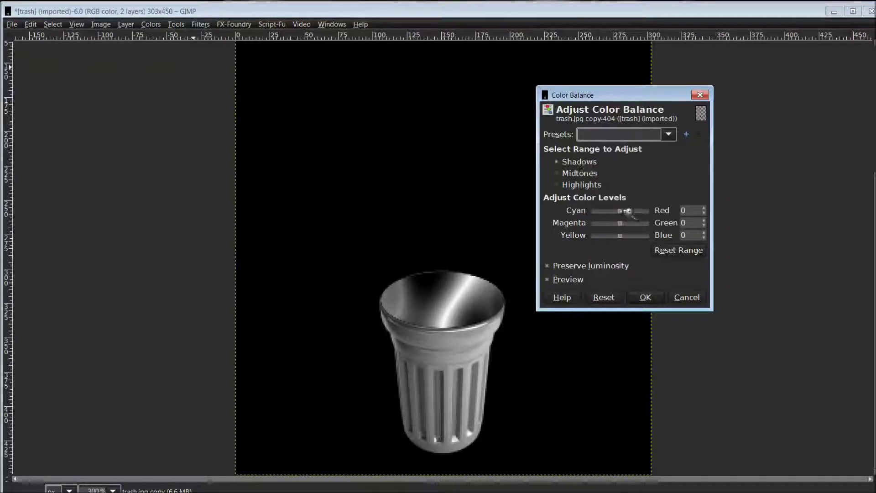
drag(628, 212, 667, 215)
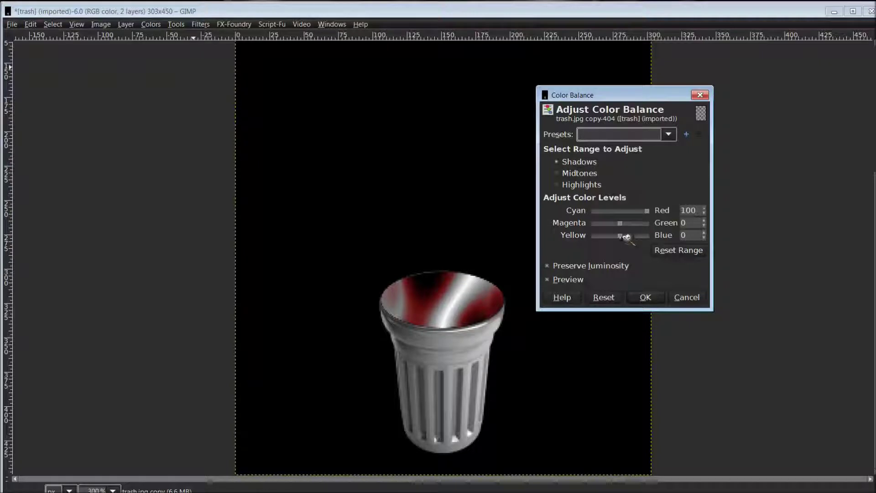
drag(620, 236, 583, 233)
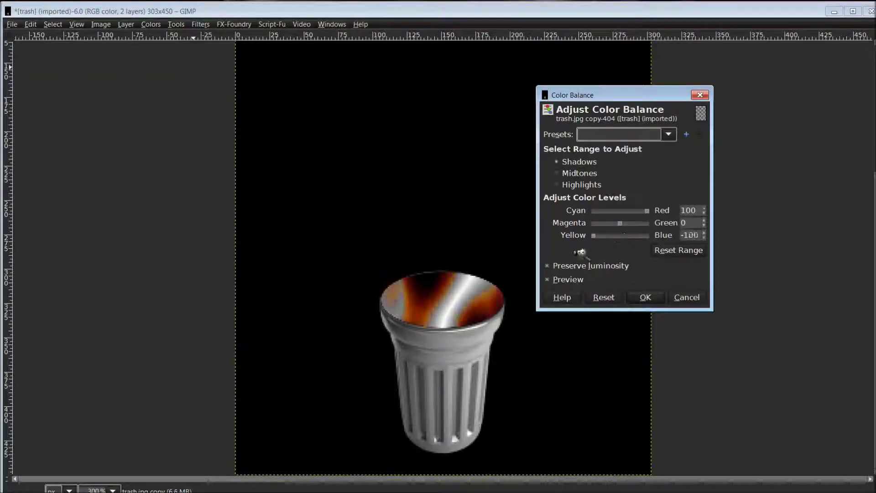
- Set the Midtones color balance of the ellipse to Red 100 and Blue -100
click(584, 173)
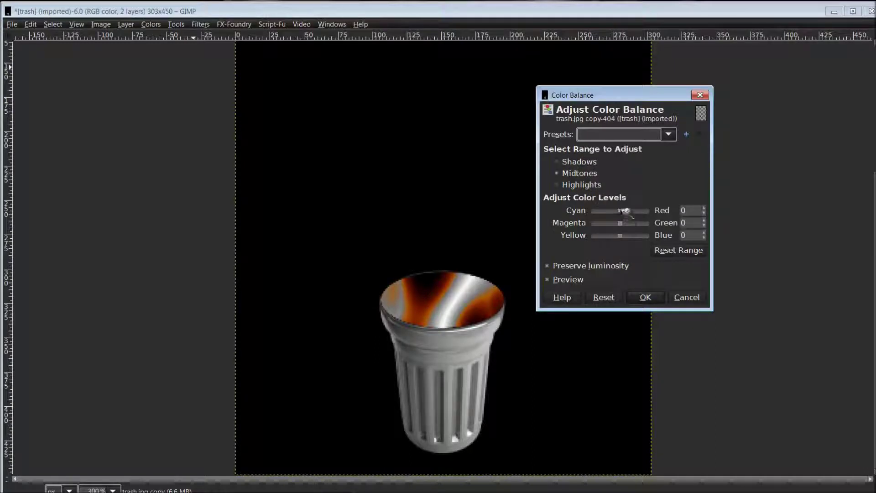
drag(625, 210, 655, 211)
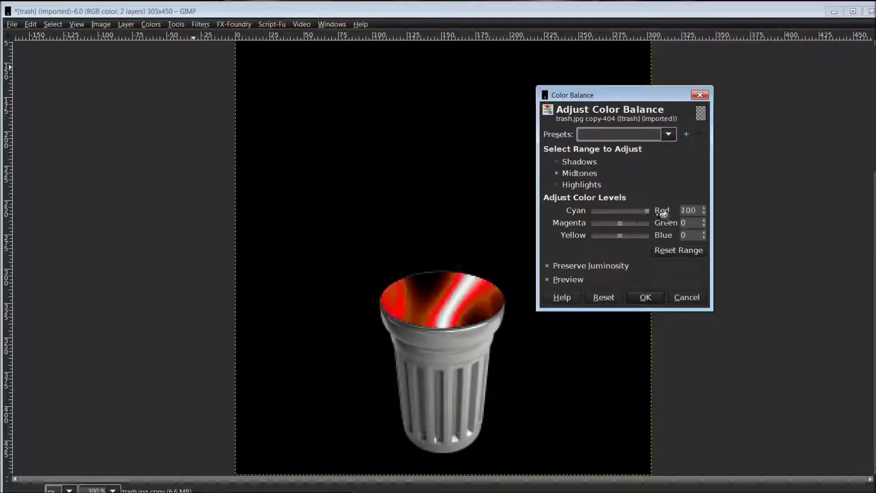
drag(630, 239, 569, 240)
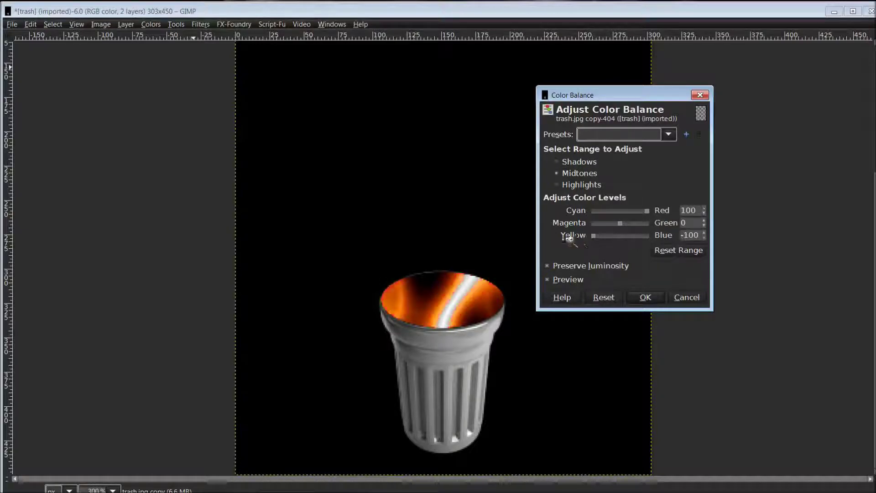
- Set the Highlights color balance to Red 100 and Blue -100 and apply the adjustment to the ellipse
click(581, 185)
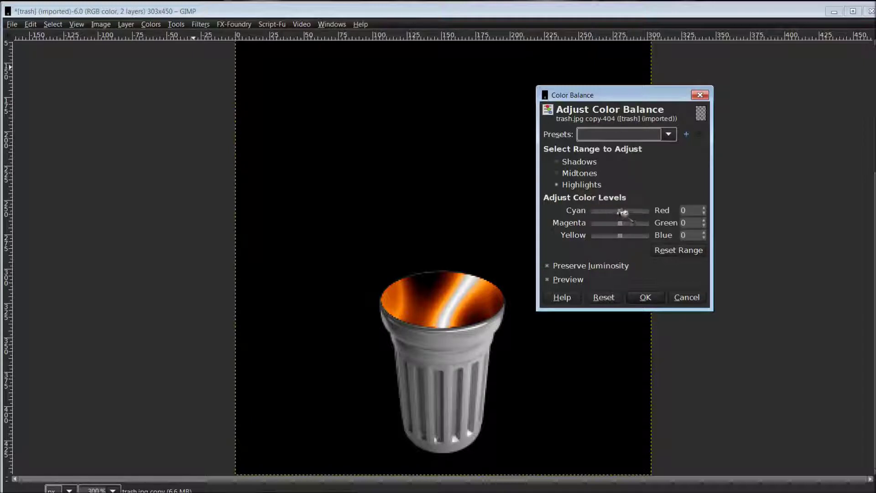
drag(623, 211, 659, 210)
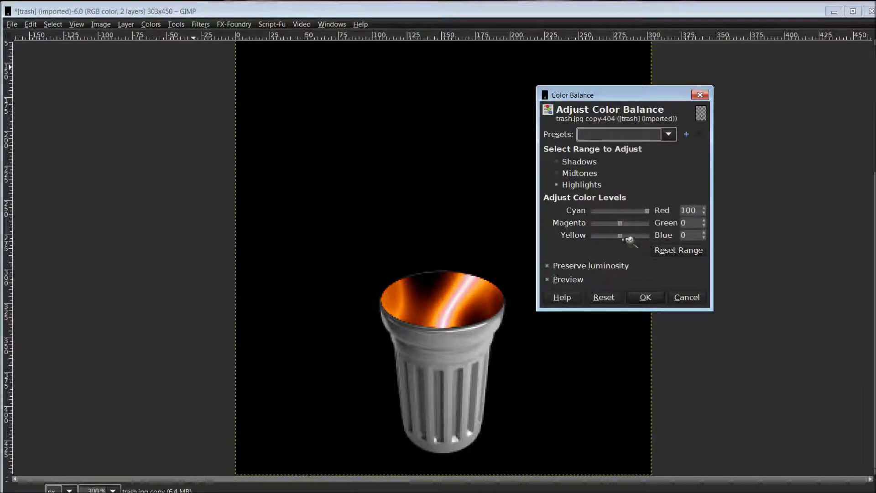
drag(628, 239, 576, 232)
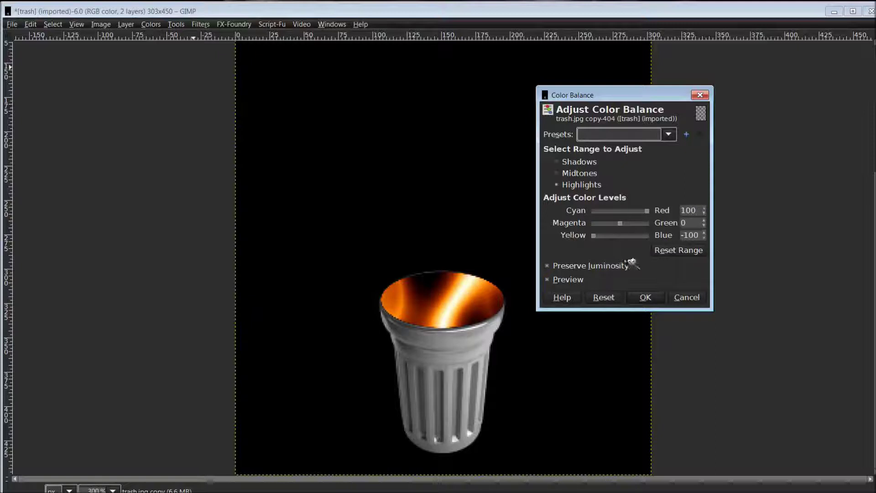
click(650, 299)
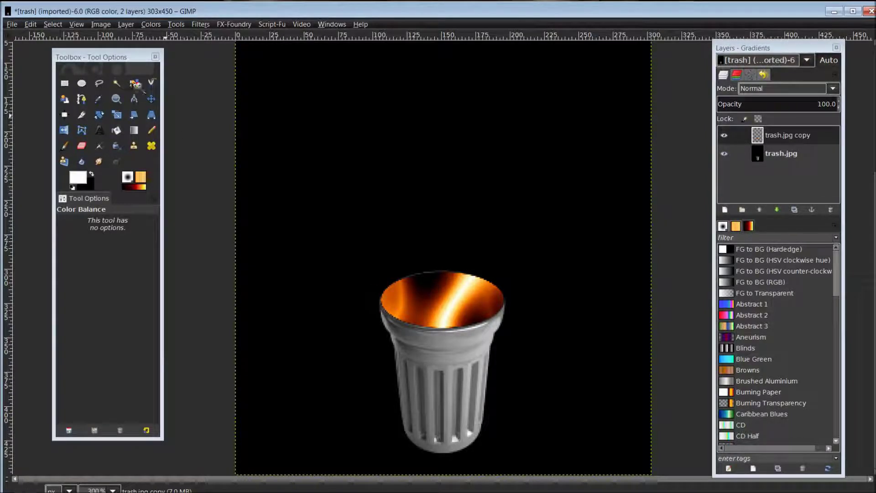
- Set up the Smudge tool with the 2. Hardness 050 brush at size 9
drag(108, 57, 110, 73)
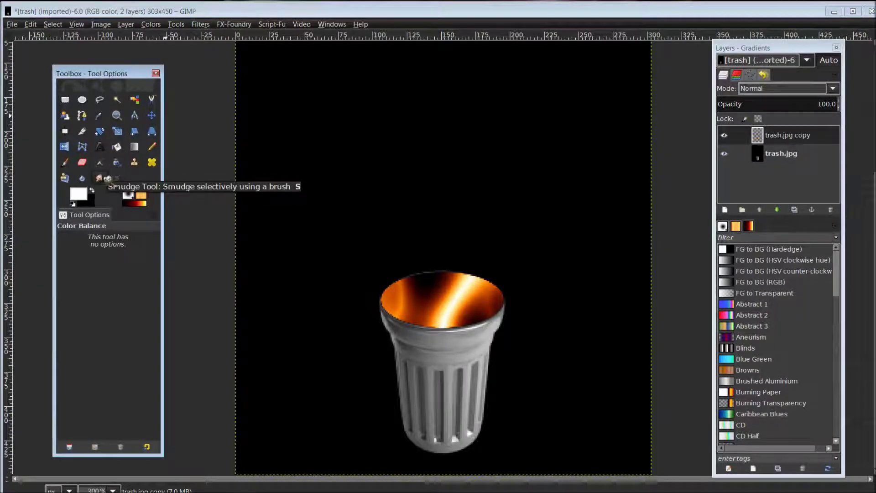
click(106, 178)
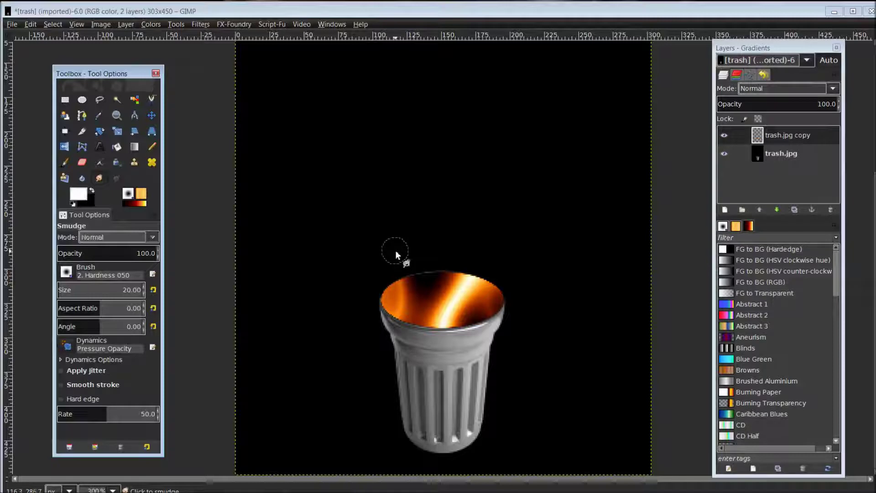
key(bracketleft)
key(bracketleft)
key(bracketleft)
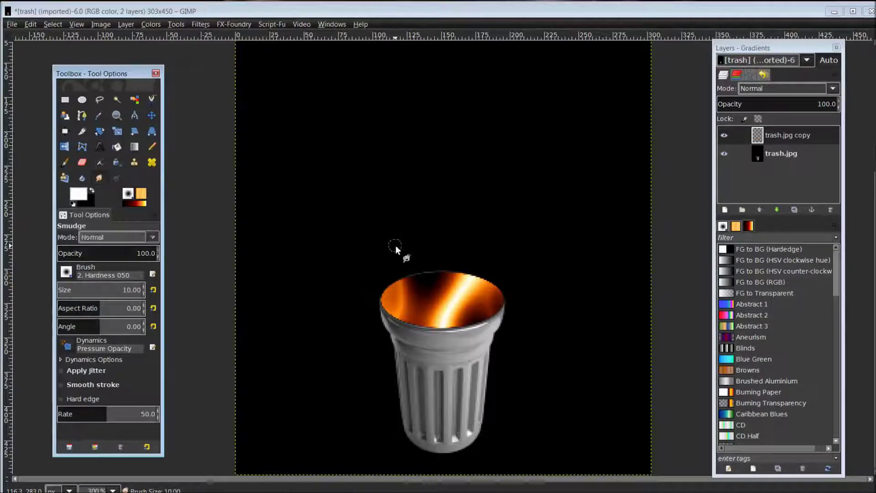
key(bracketright)
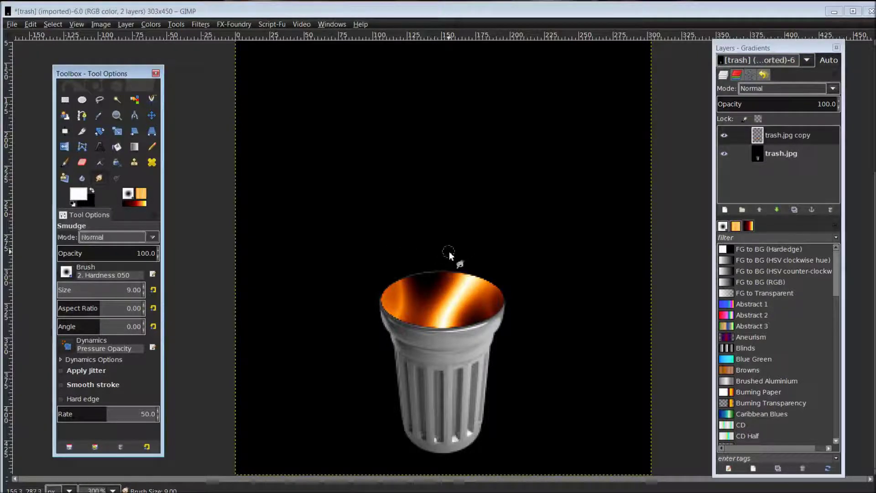
- Smudge the ellipse's bright streak upward past the back rim of the trash can to form flame tongues
mouse_move(456, 296)
mouse_down()
mouse_move(423, 294)
mouse_move(465, 294)
mouse_up()
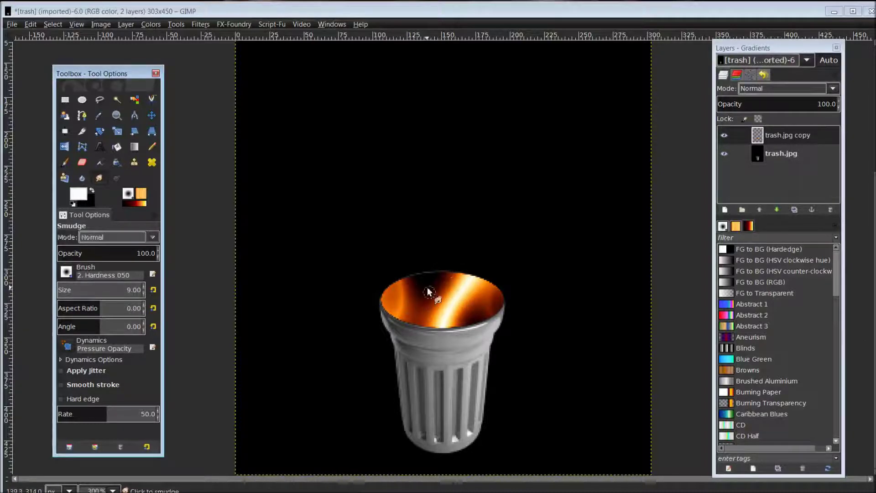
mouse_move(456, 261)
mouse_down()
mouse_move(448, 284)
mouse_move(400, 273)
mouse_move(447, 302)
mouse_up()
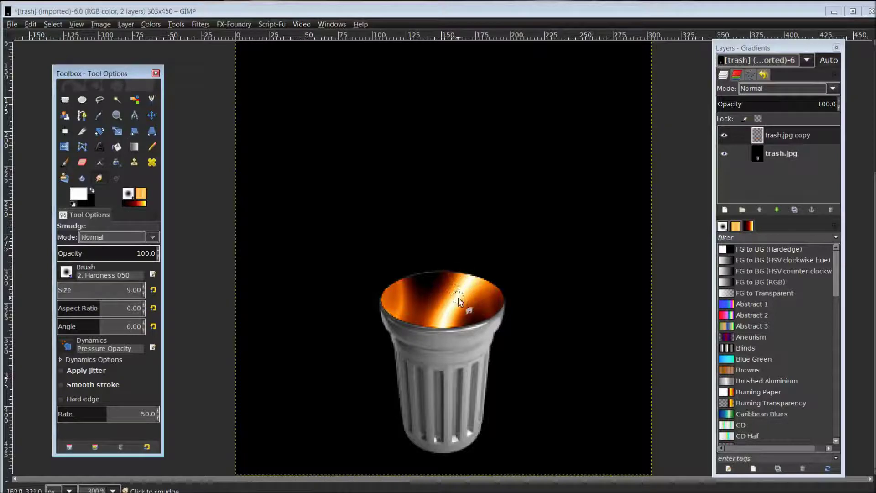
drag(459, 292, 460, 265)
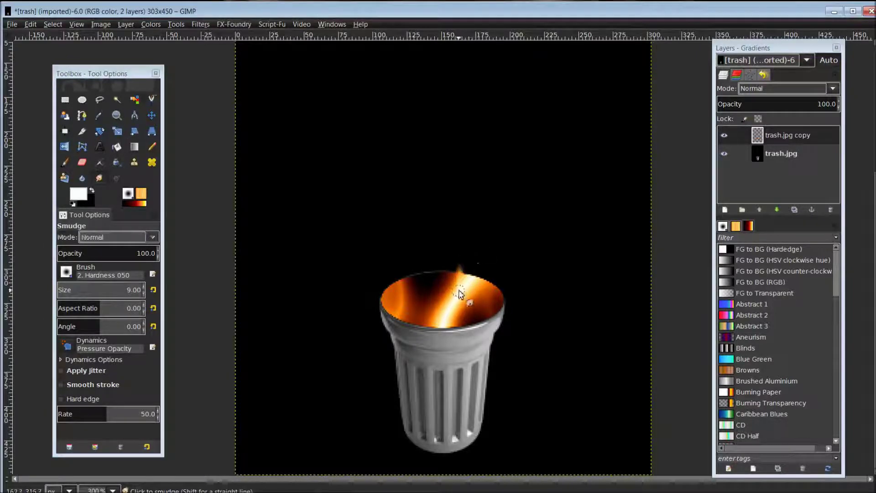
drag(461, 293, 456, 239)
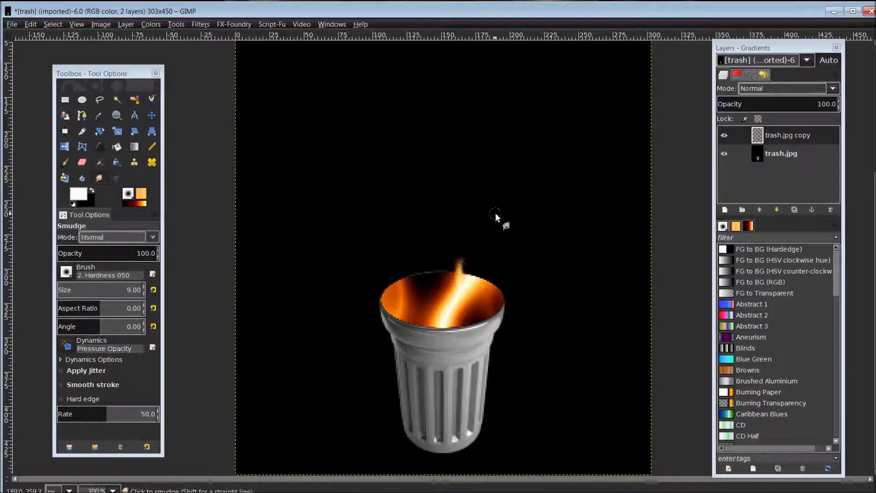
drag(461, 281, 454, 213)
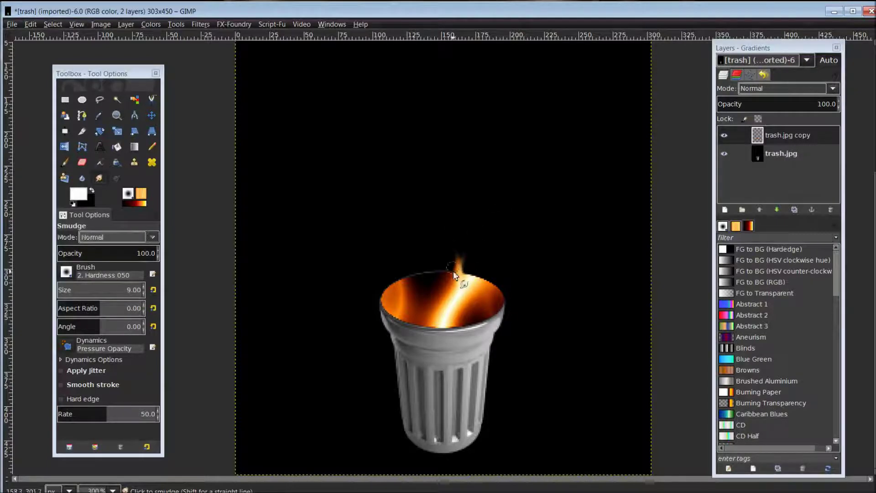
drag(460, 286, 457, 247)
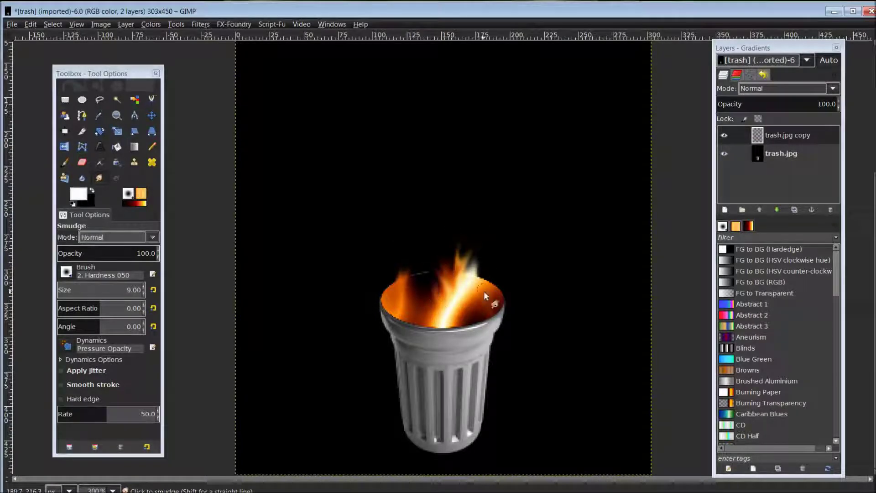
- Smudge further flame tongues around the rim and across the opening, undoing unwanted strokes, until fire fills the trash can
mouse_move(495, 258)
mouse_down()
mouse_move(482, 274)
mouse_move(490, 242)
mouse_move(469, 276)
mouse_move(481, 242)
mouse_up()
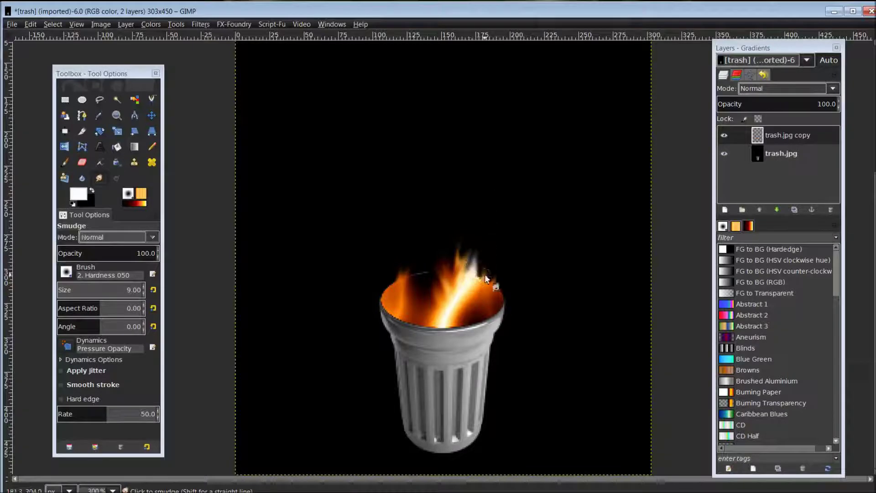
mouse_move(484, 272)
mouse_down()
mouse_move(435, 187)
mouse_move(482, 261)
mouse_up()
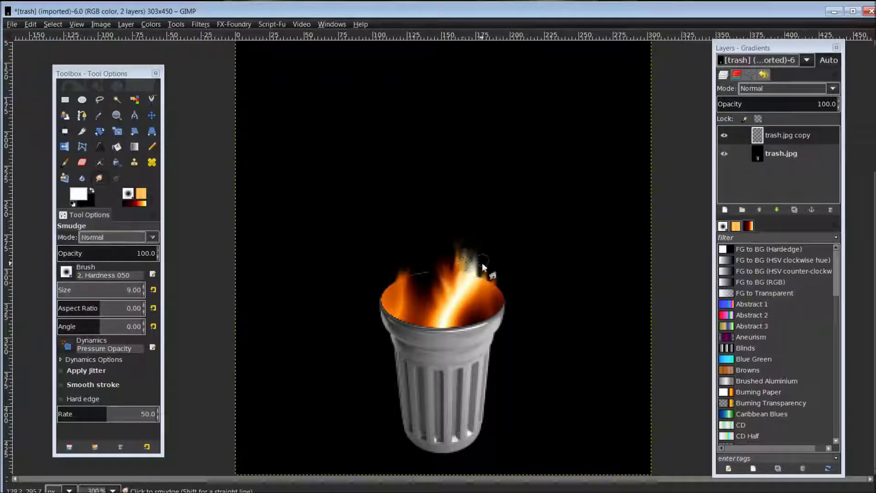
key(ctrl+z)
drag(418, 288, 401, 274)
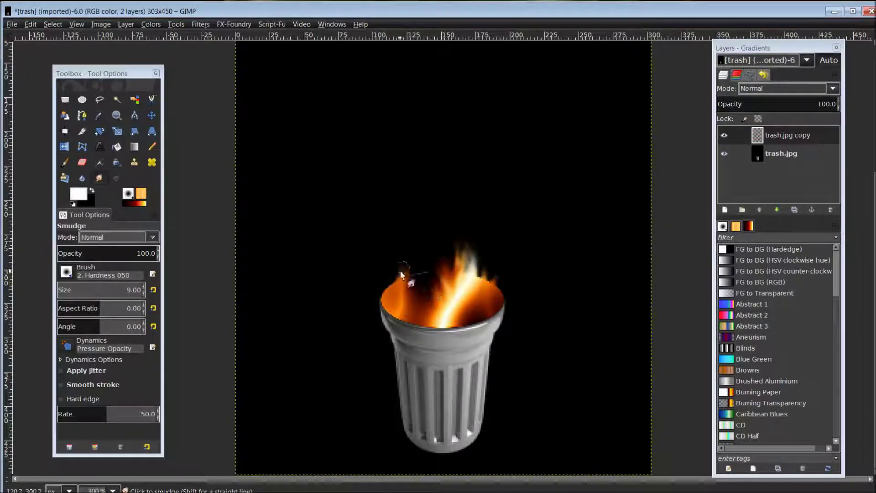
key(ctrl+z)
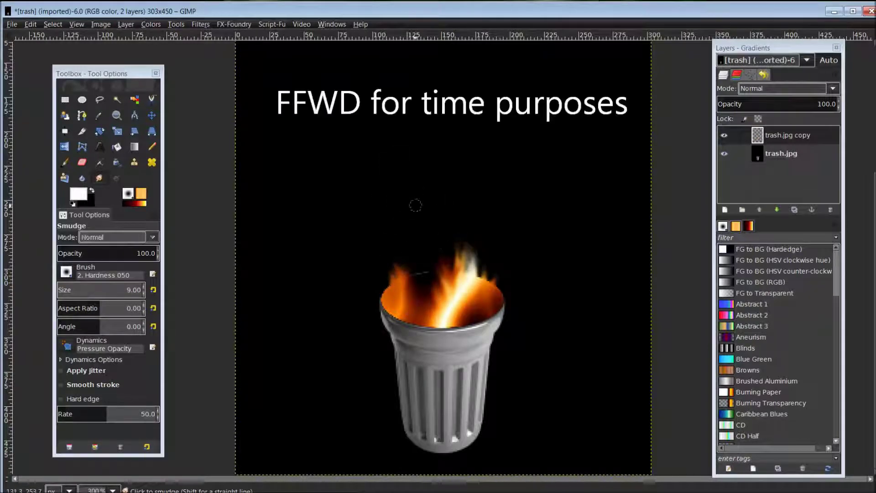
drag(400, 256, 394, 291)
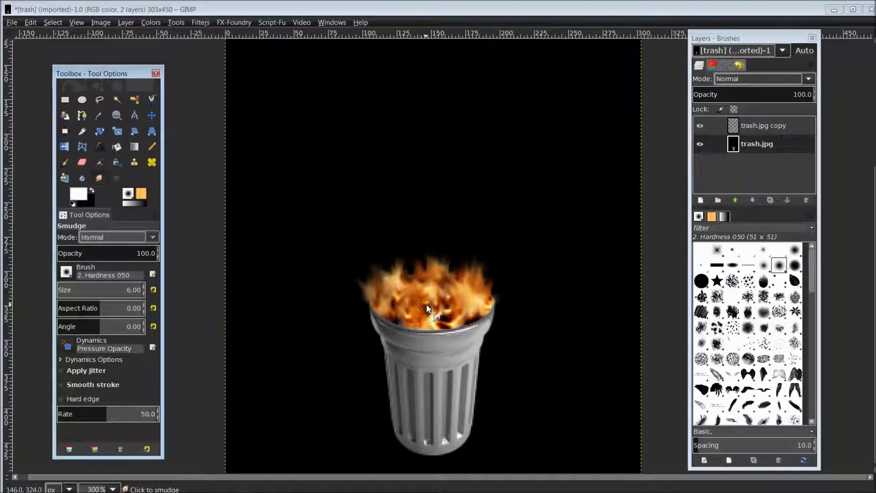
mouse_move(423, 303)
mouse_down()
mouse_move(392, 312)
mouse_move(389, 290)
mouse_move(425, 279)
mouse_move(385, 303)
mouse_move(400, 280)
mouse_move(445, 282)
mouse_move(392, 300)
mouse_move(413, 279)
mouse_up()
- Shift the Layers window slightly and duplicate the trash.jpg layer
click(728, 40)
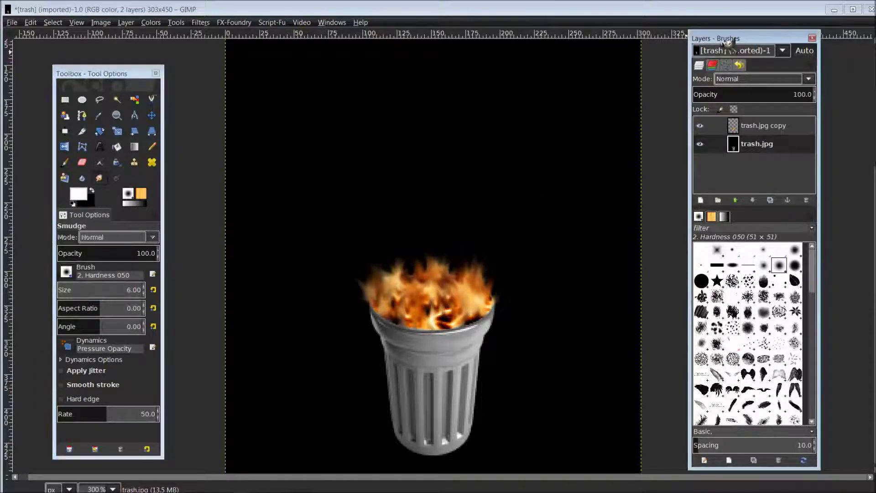
drag(728, 40, 723, 35)
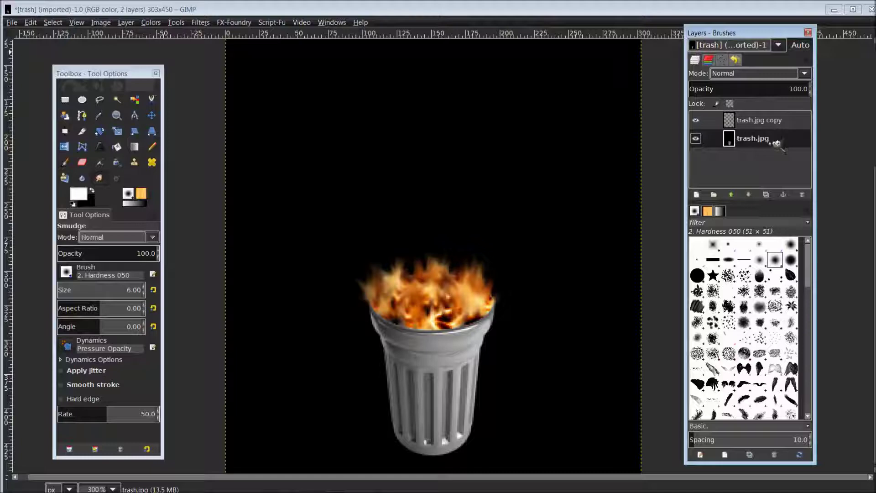
click(776, 195)
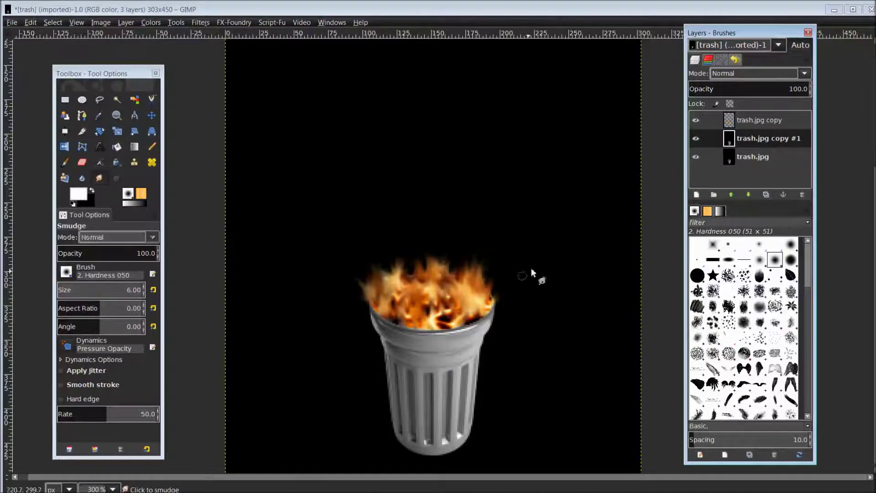
- Hide the trash.jpg copy flame layer and make trash.jpg copy #1 the active layer
click(748, 122)
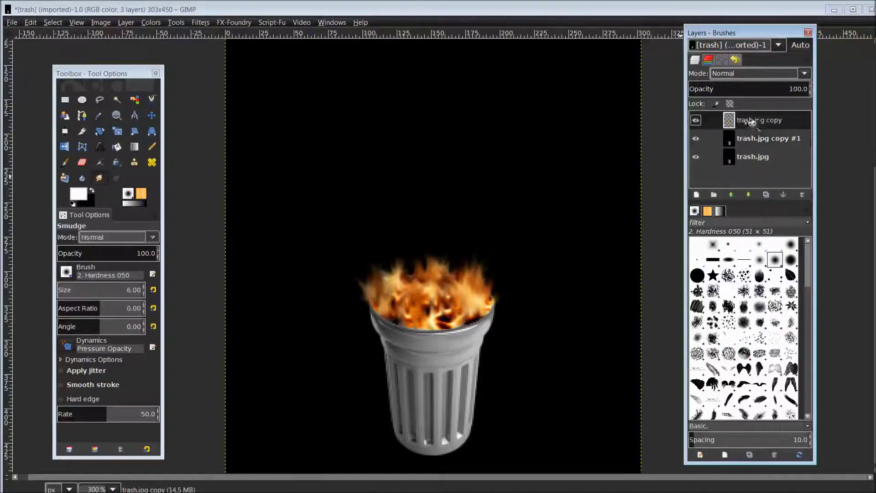
click(696, 120)
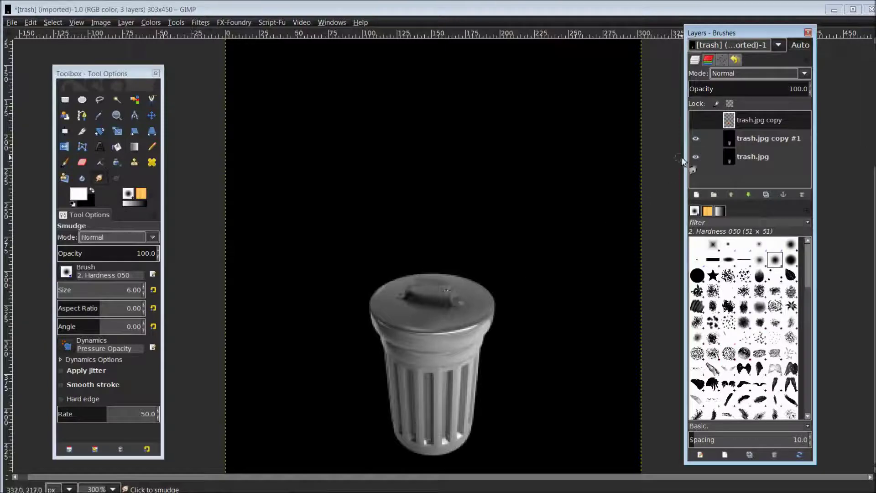
click(751, 140)
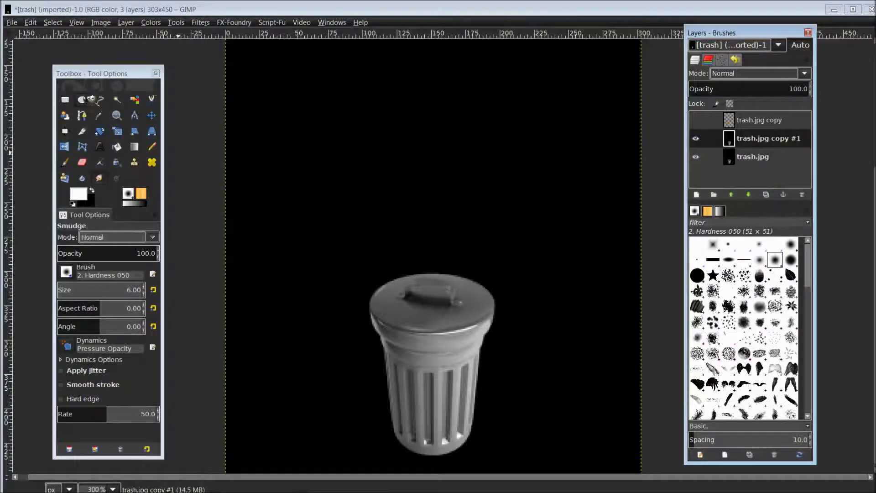
- Fit an elliptical selection of 90 × 41 px at position 106, 302 around the trash can's lid
click(87, 99)
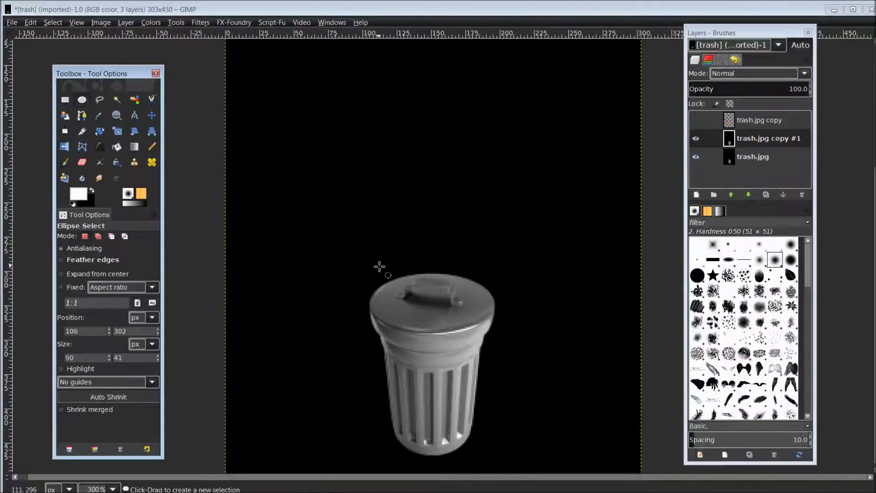
drag(381, 276, 488, 335)
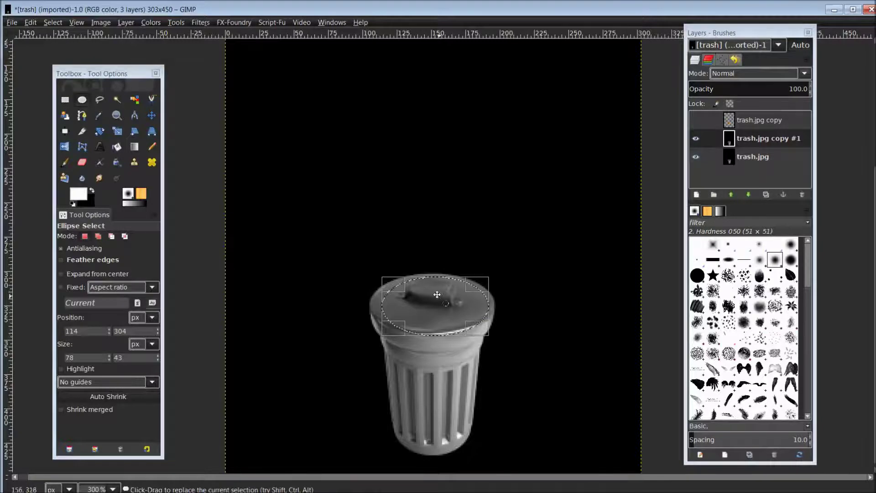
drag(436, 281, 485, 280)
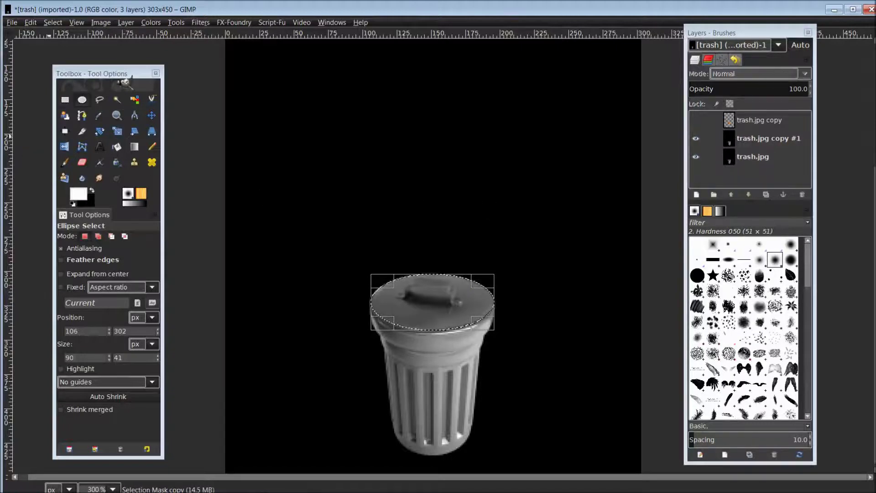
- Hide the original trash.jpg layer and fill the whole lid selection with black on trash.jpg copy #1
drag(123, 75, 116, 74)
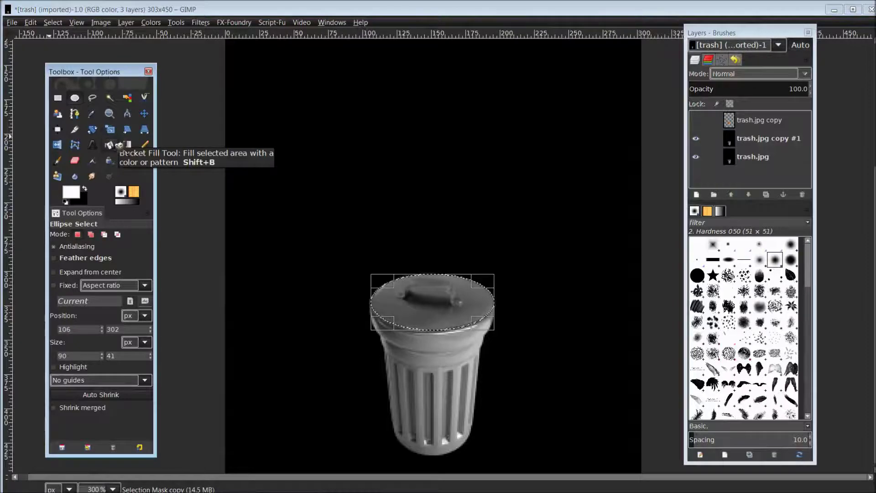
click(120, 145)
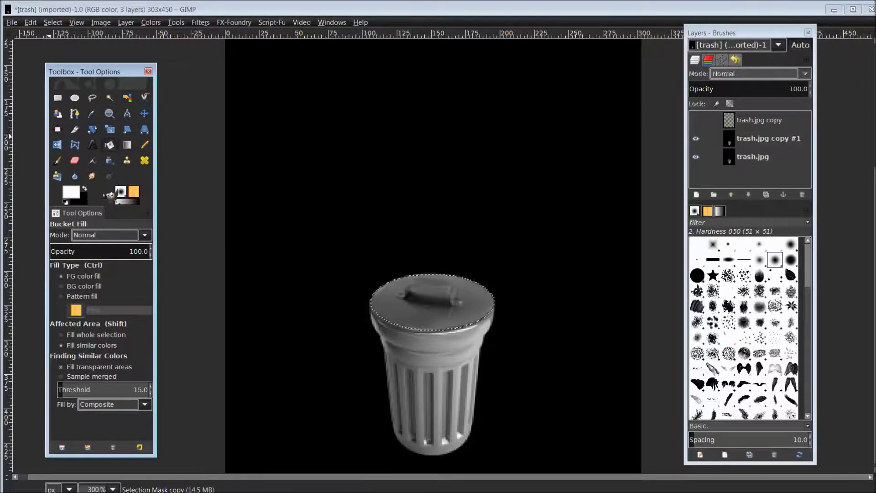
key(x)
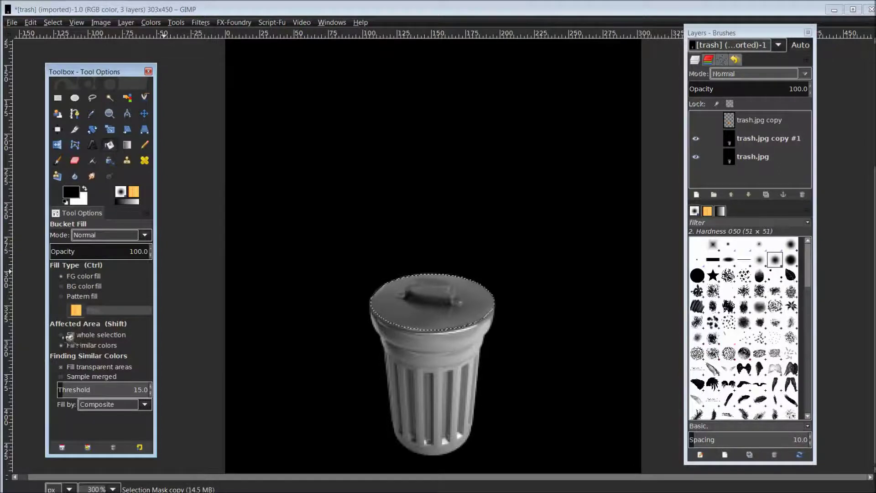
click(68, 335)
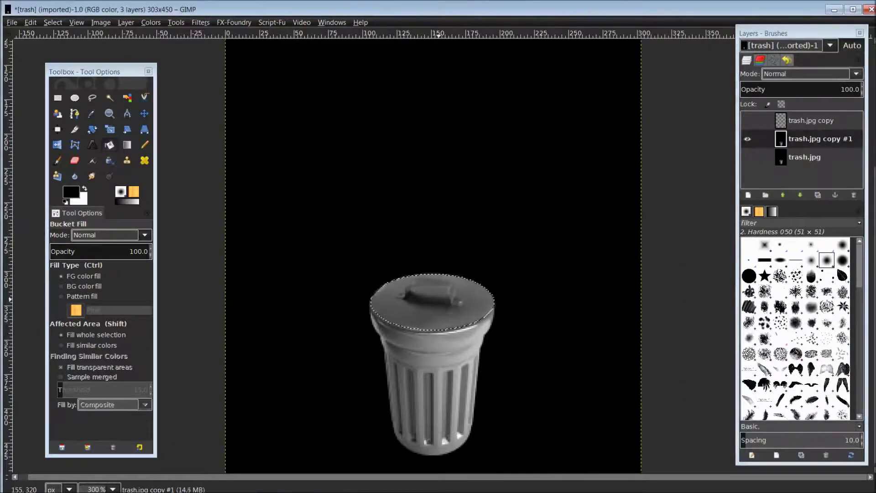
key(ctrl+comma)
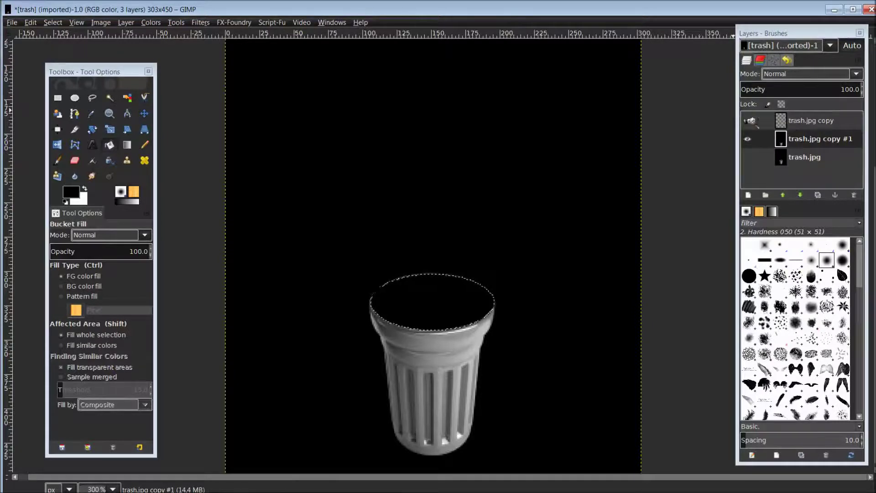
- Show the trash.jpg copy flame layer again and clear the elliptical selection
click(748, 121)
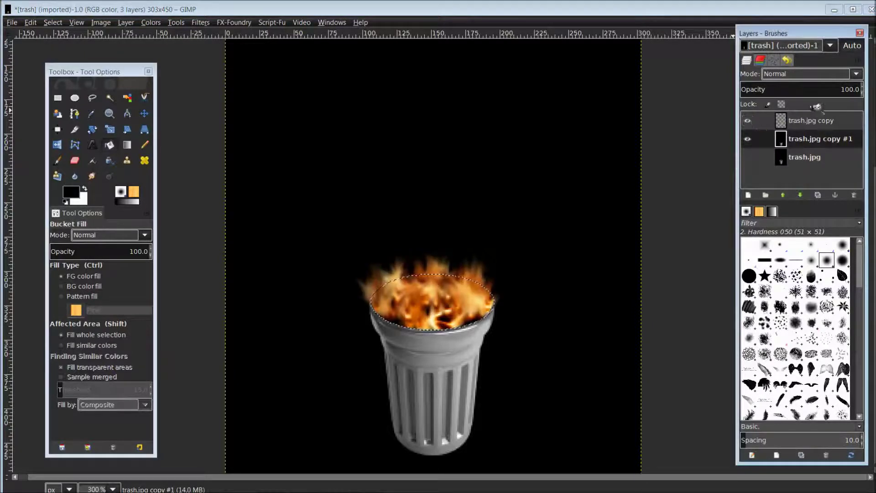
drag(702, 49, 701, 49)
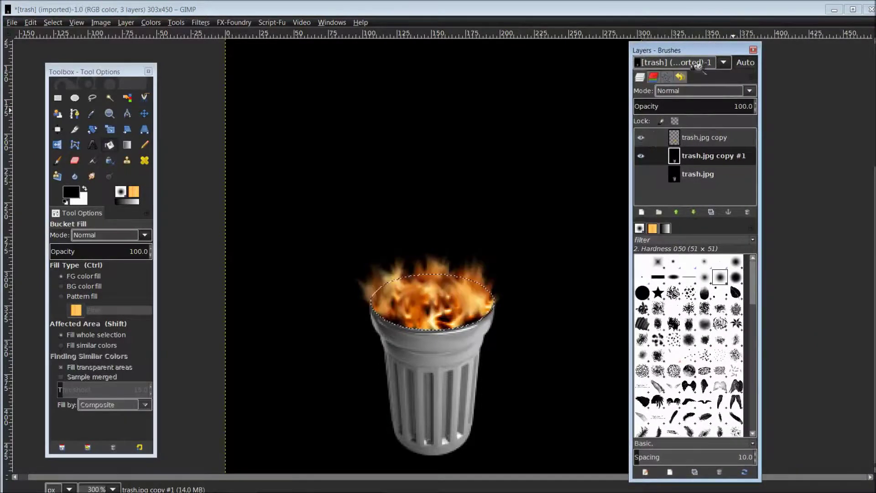
drag(698, 52, 741, 45)
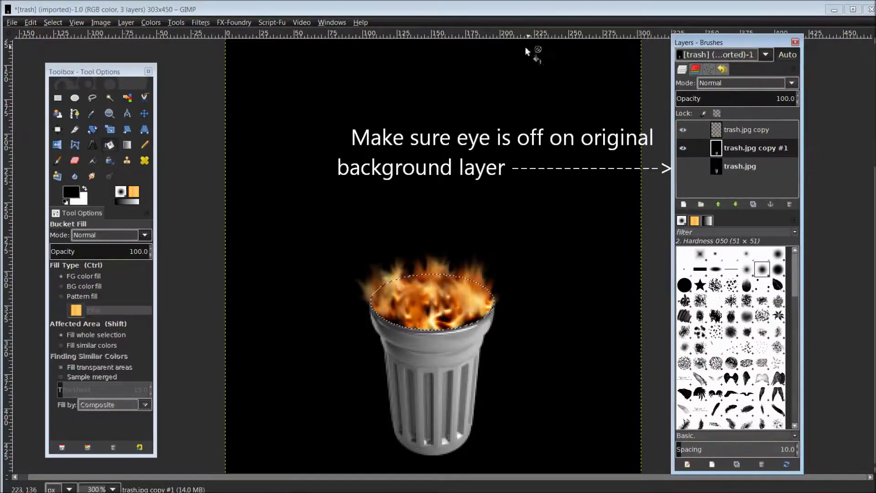
click(60, 22)
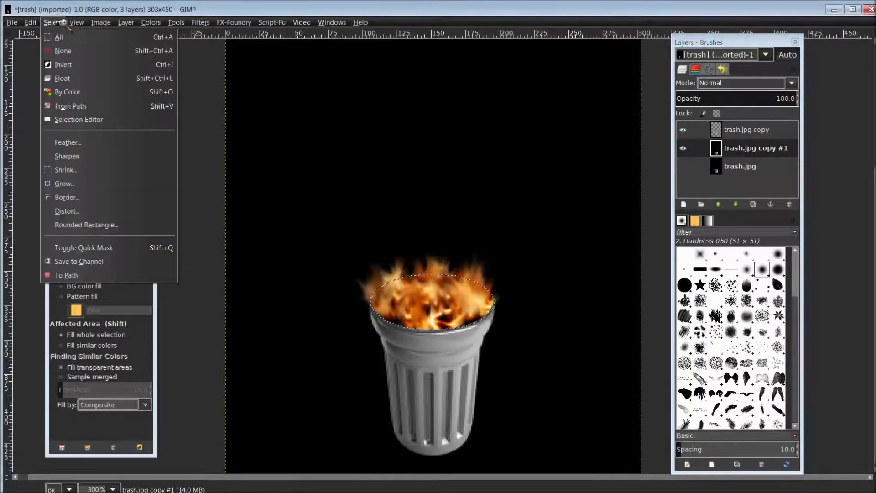
click(77, 52)
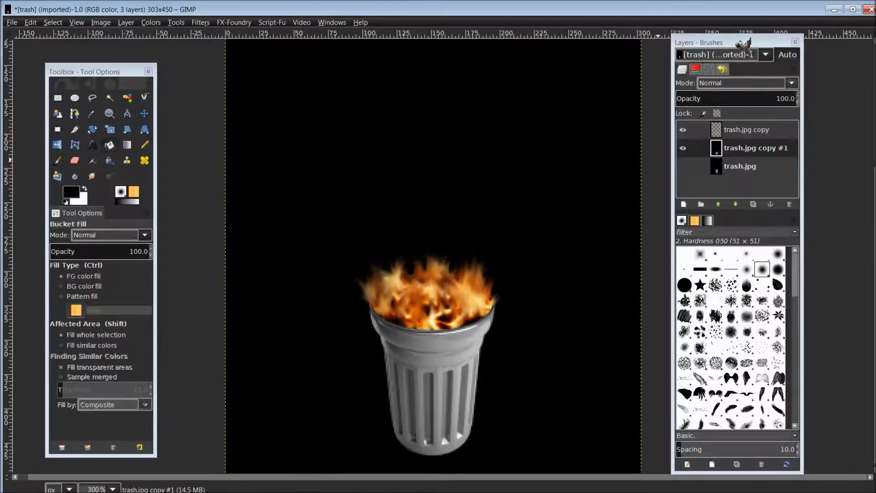
- Set the trash.jpg copy flame layer's blend mode to Screen and inspect the flames up close along the can's rim
click(743, 43)
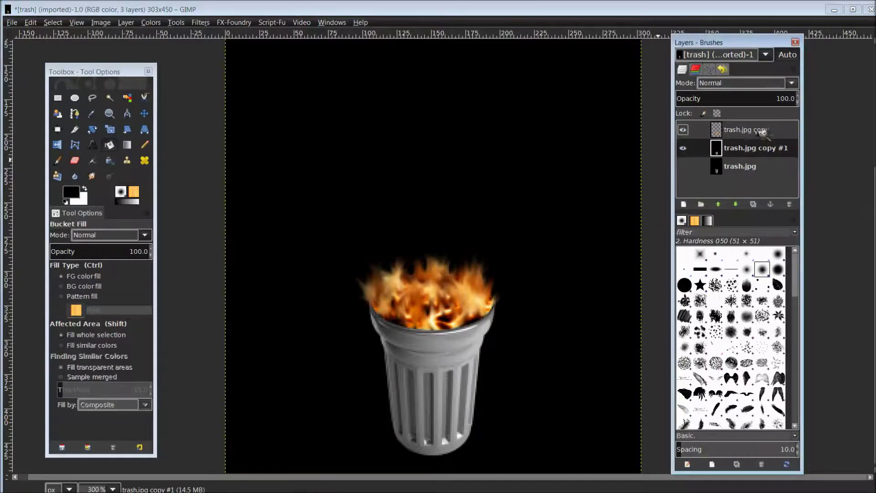
click(761, 132)
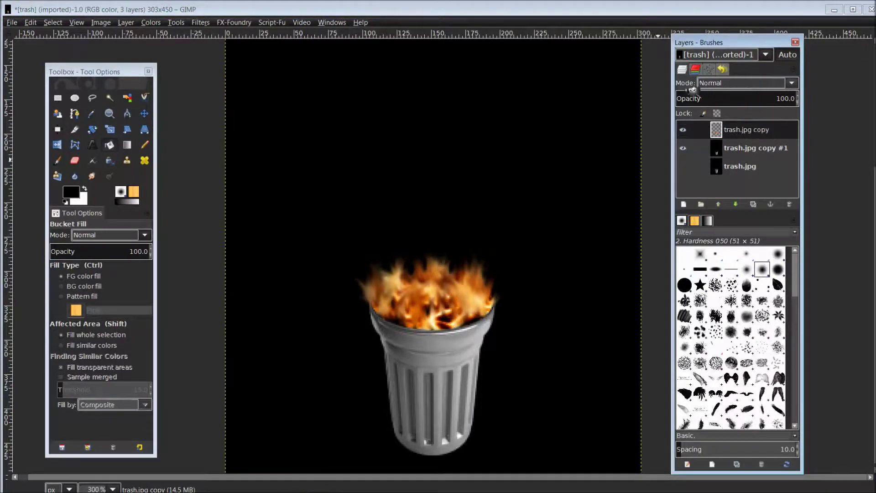
click(781, 85)
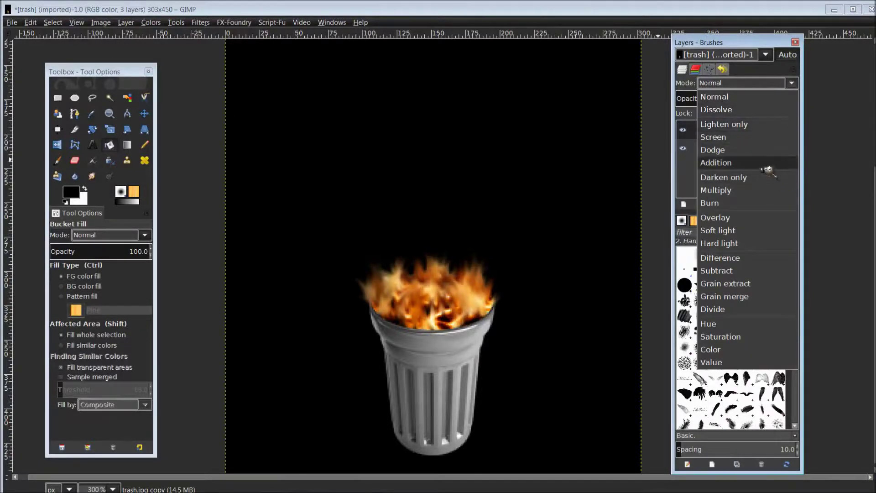
click(769, 139)
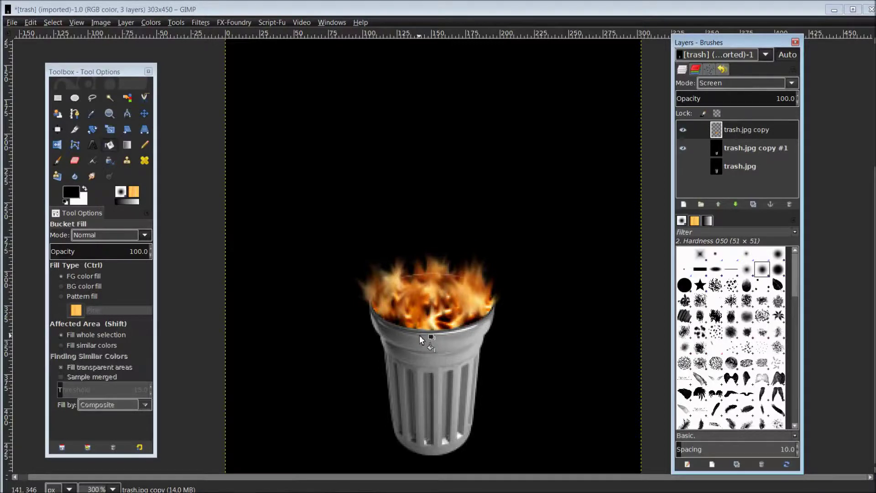
scroll(420, 335, up, 3)
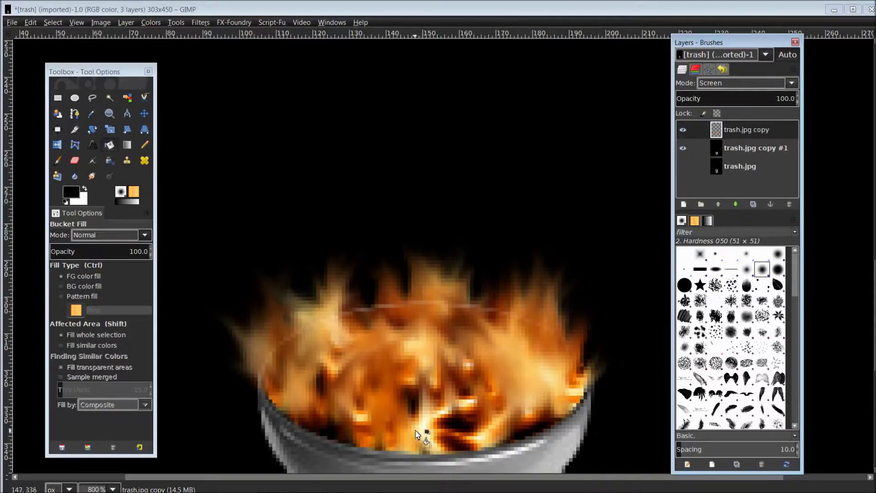
scroll(424, 430, down, 4)
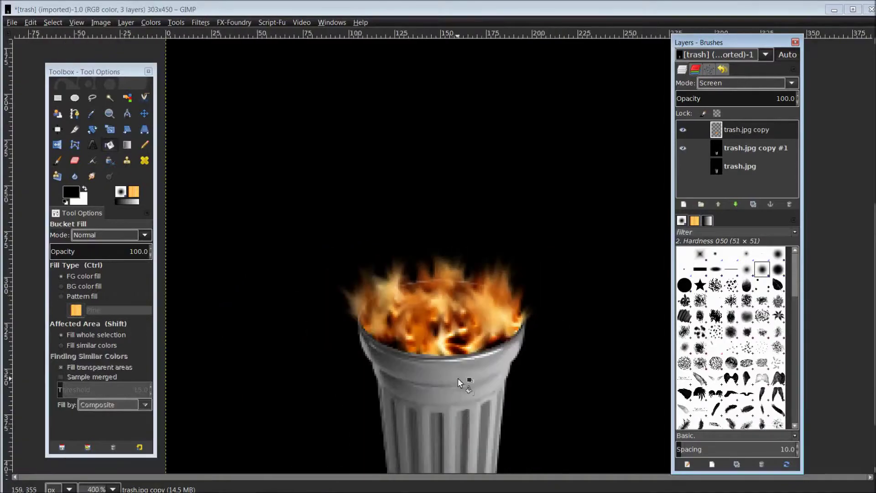